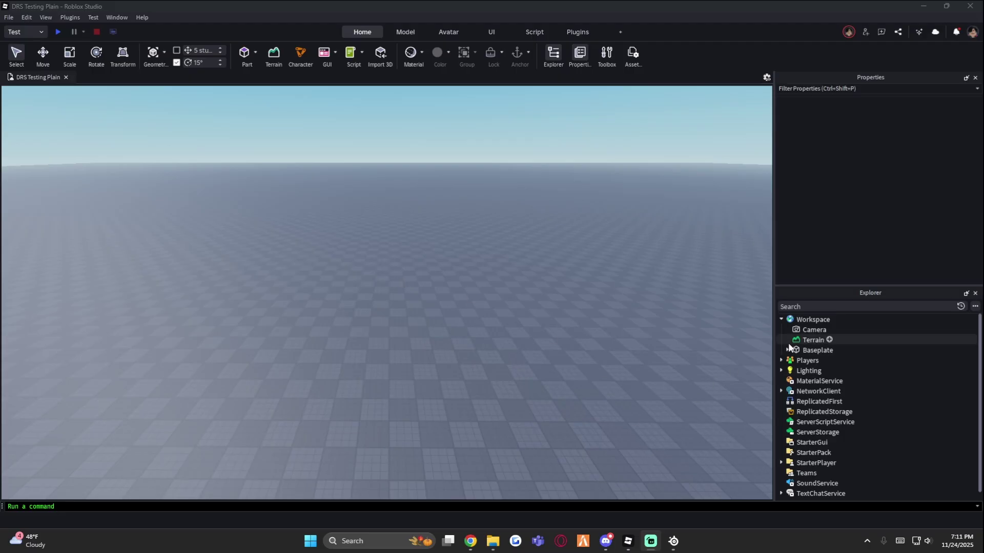
Drag DRSCode-v1.1.rbxm and SCOv4-v1.1.rbxm from File Explorer into the DRS Testing Plain place
right_drag(645, 348, 645, 348)
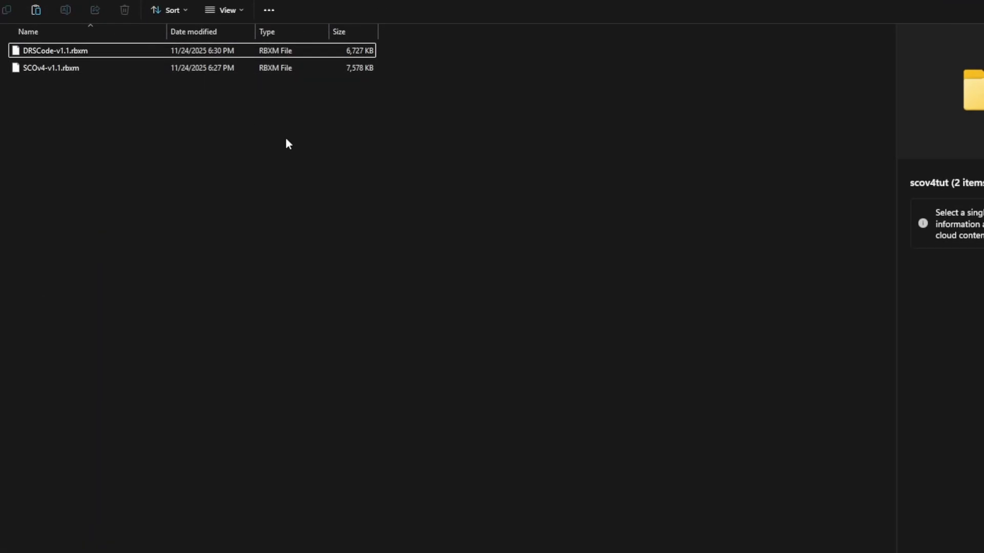
drag(285, 138, 727, 552)
drag(565, 353, 563, 346)
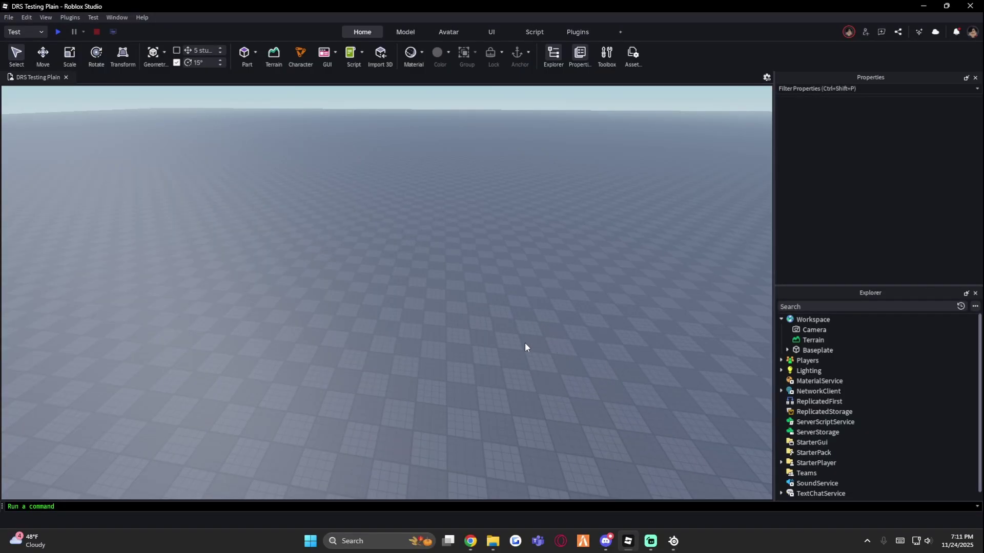
Frame the view on the imported checkout model and switch Studio to full screen
key(f)
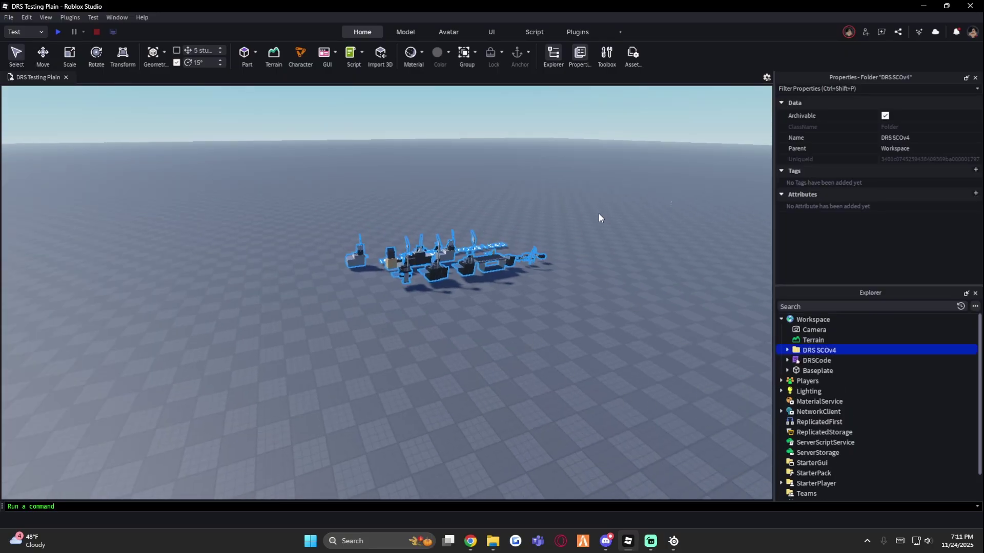
key(F11)
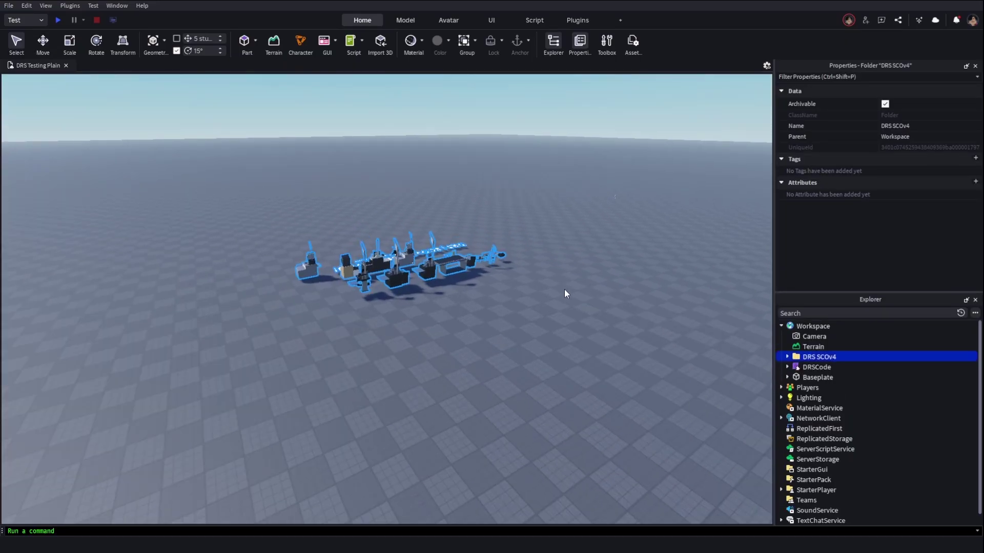
right_drag(553, 286, 408, 308)
Move the DRSCode module out of the DRS SCOv4 folder into ServerStorage
click(850, 367)
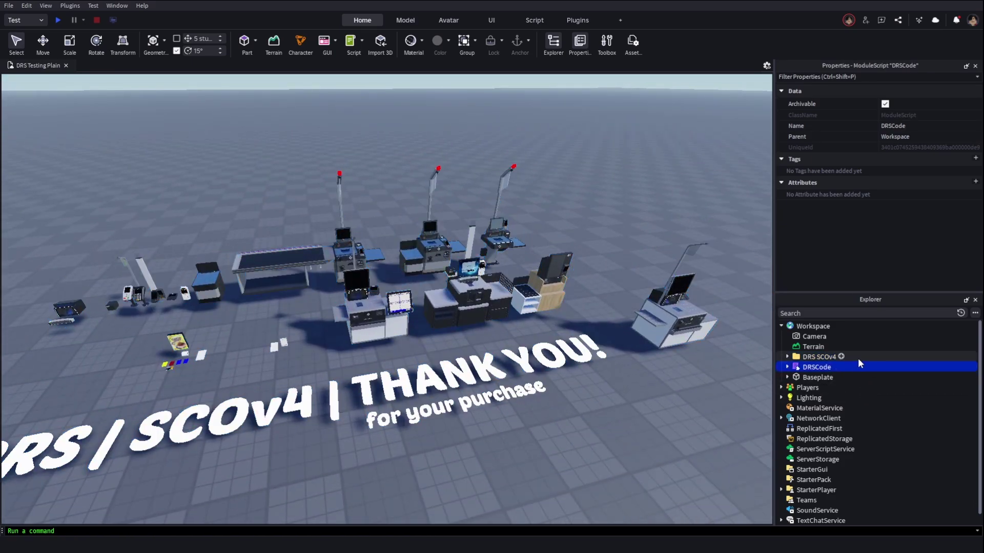
click(851, 359)
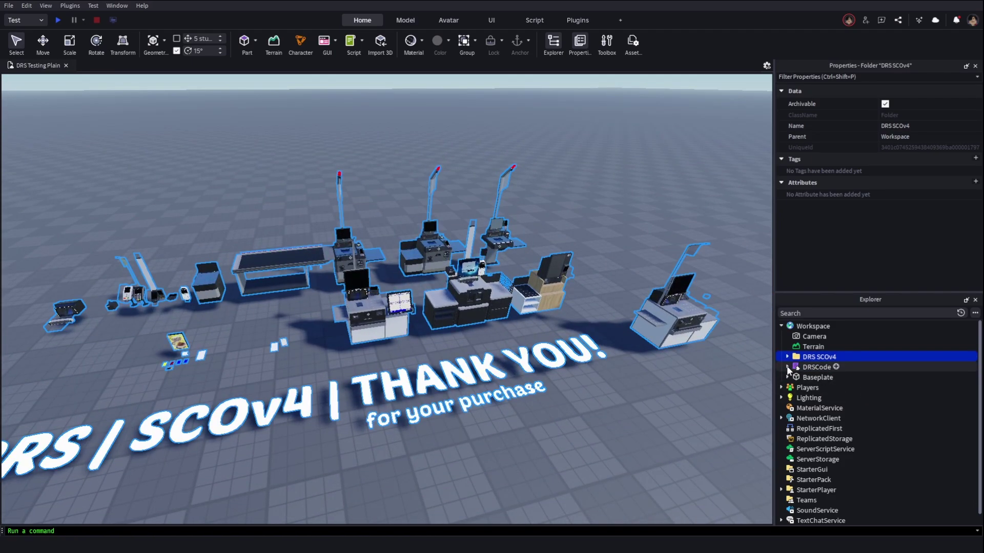
drag(833, 367, 832, 460)
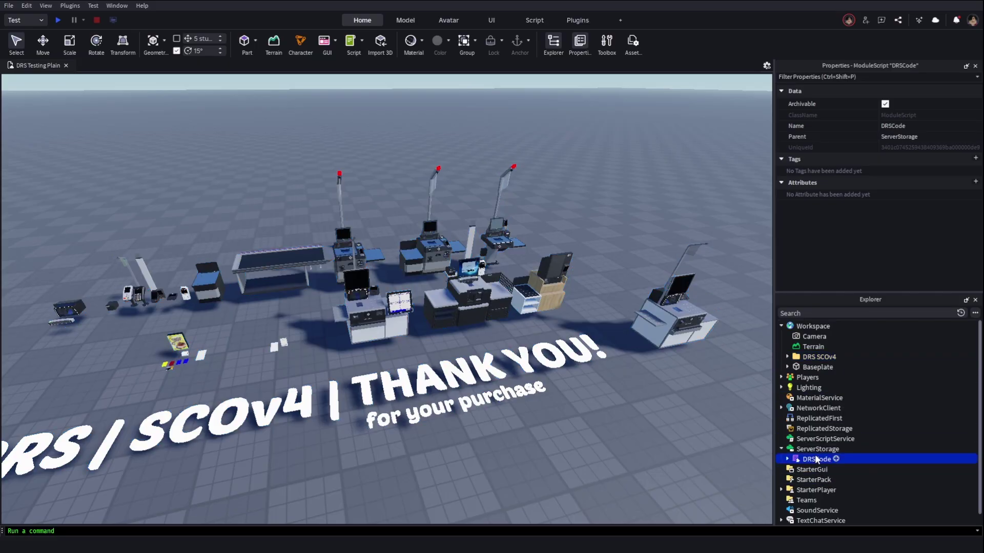
click(800, 358)
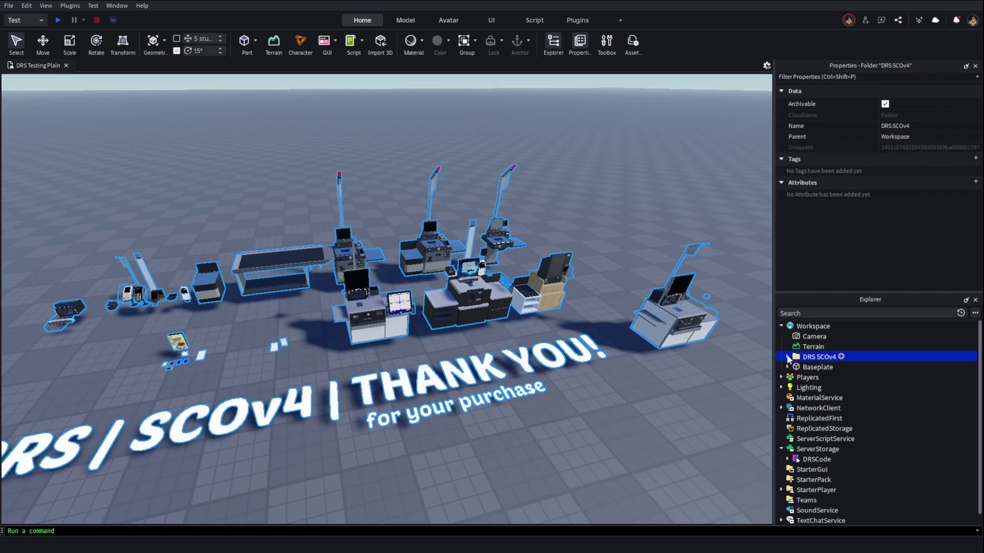
Expand DRS SCOv4 and delete its DELETEME model and README item
click(787, 357)
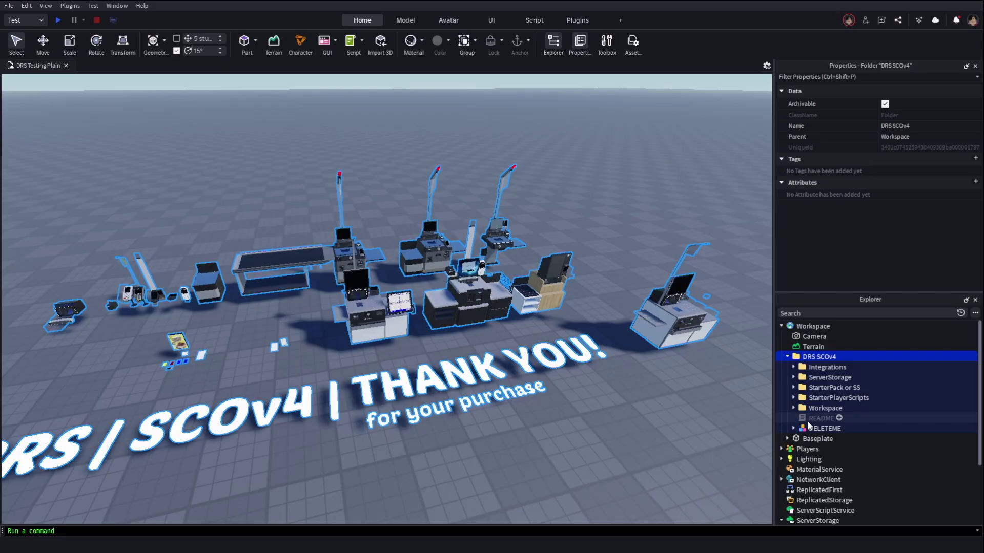
click(807, 430)
key(Delete)
click(815, 418)
key(Delete)
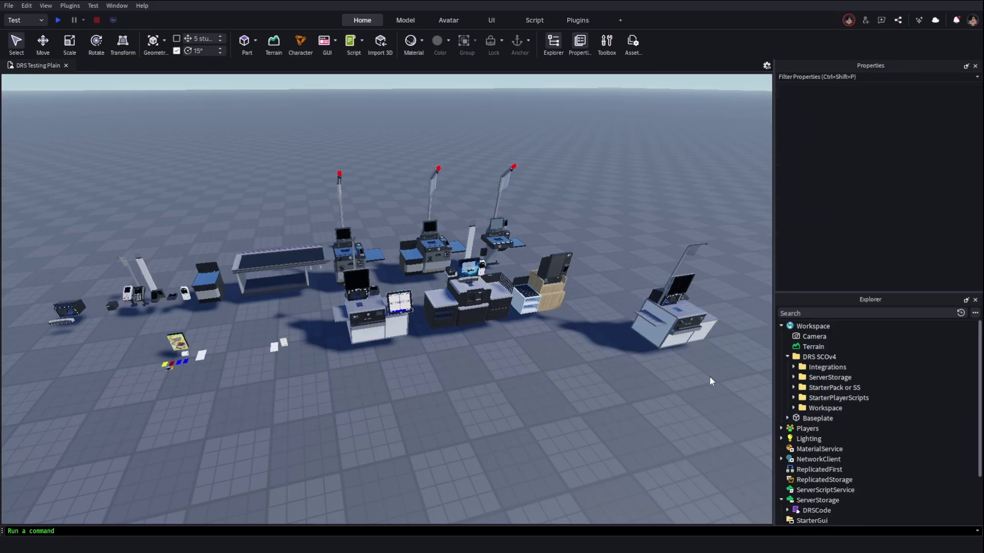
Place the Integrations folder directly under Workspace and move its parts away from the checkouts
right_drag(616, 374, 617, 374)
scroll(616, 374, down, 3)
click(827, 366)
click(43, 43)
key(f)
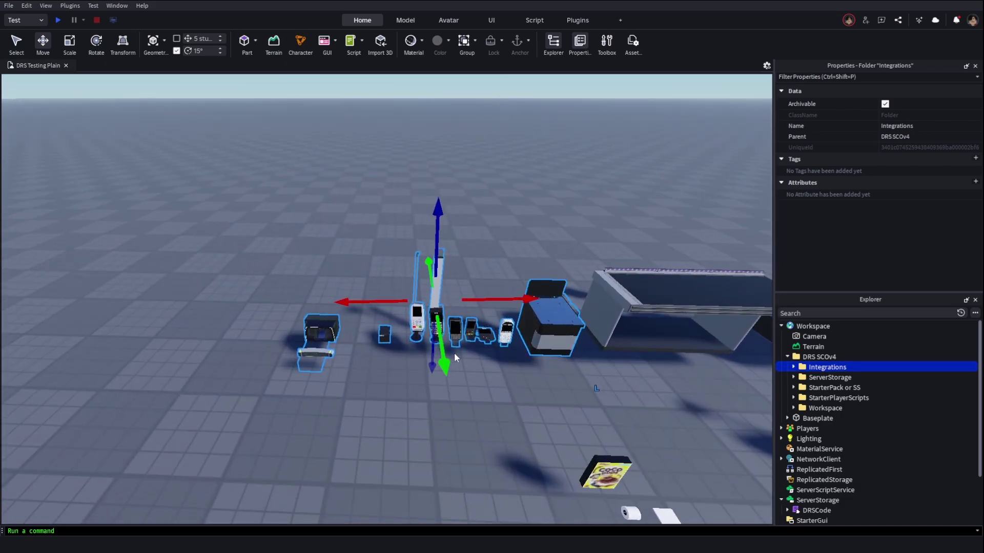
key(Delete)
scroll(450, 304, down, 10)
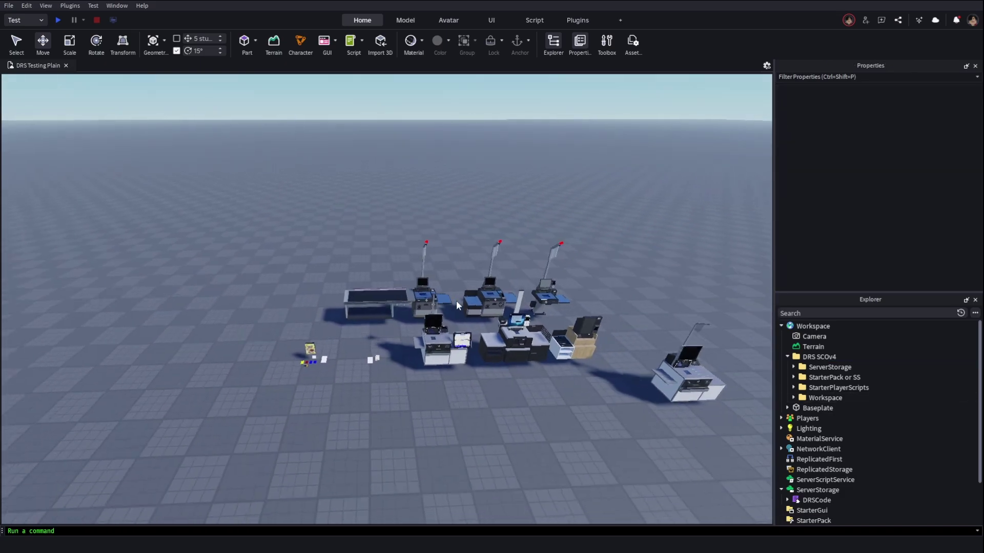
scroll(449, 302, up, 3)
key(ctrl+z)
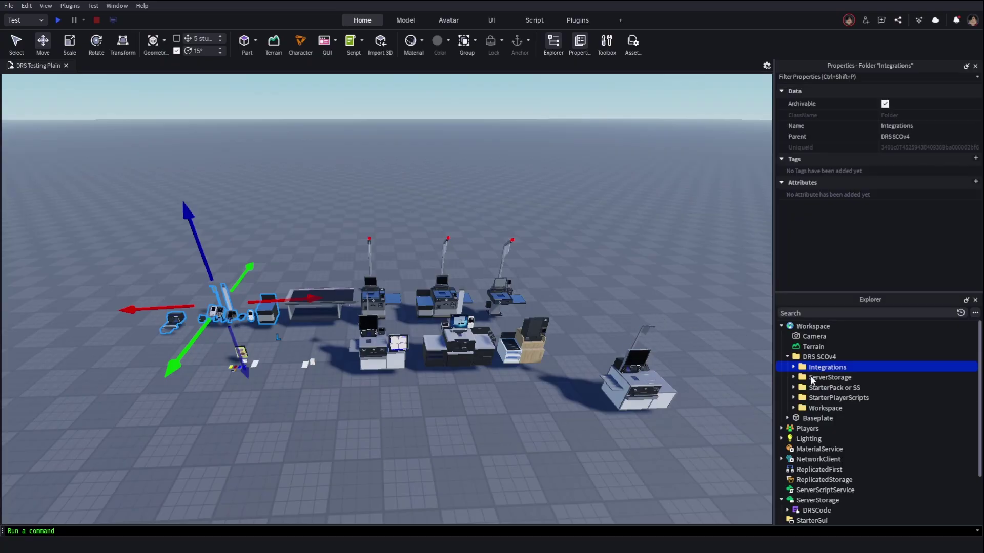
drag(824, 367, 815, 327)
drag(160, 380, 300, 182)
Move the DRS_Currency and Receipt tools from the package into ServerStorage
click(406, 196)
scroll(636, 234, up, 5)
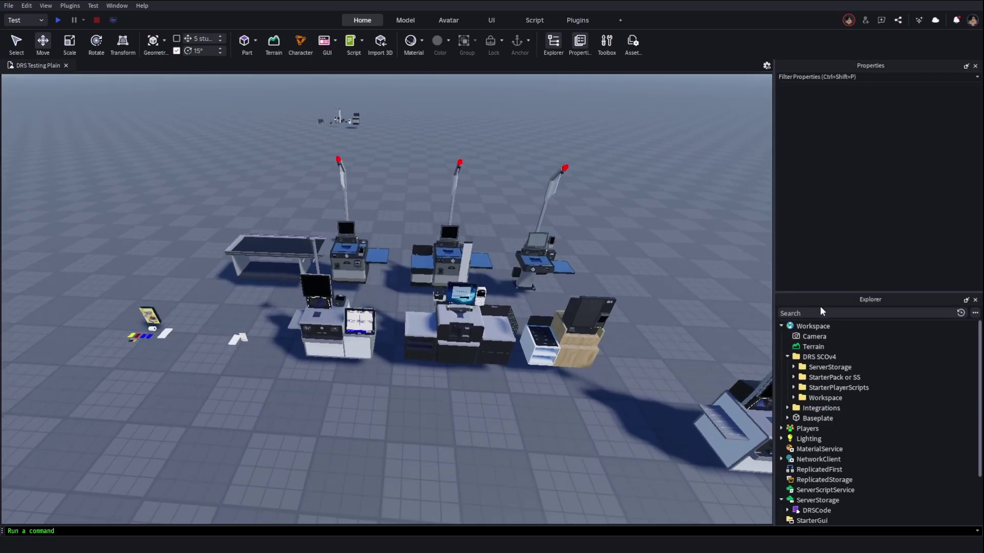
click(793, 367)
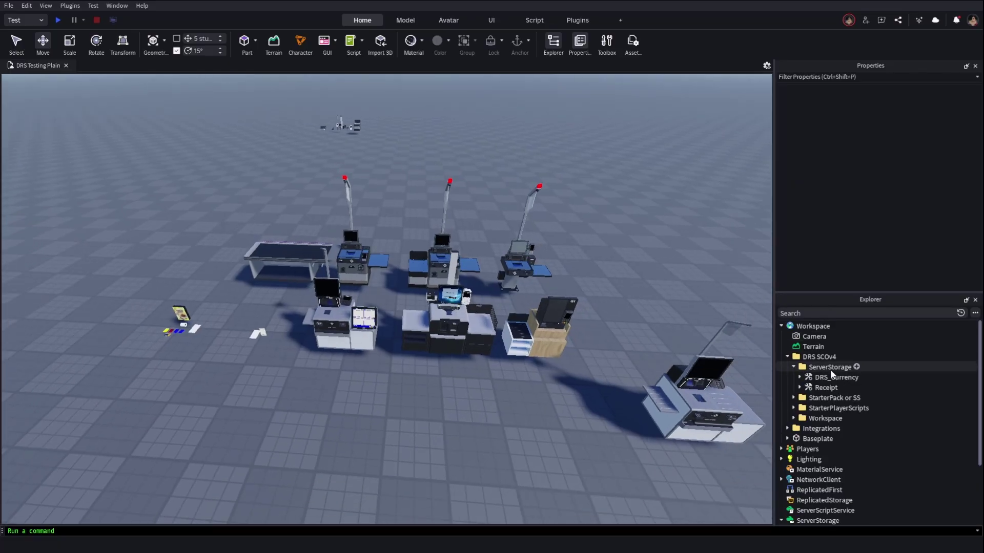
click(793, 367)
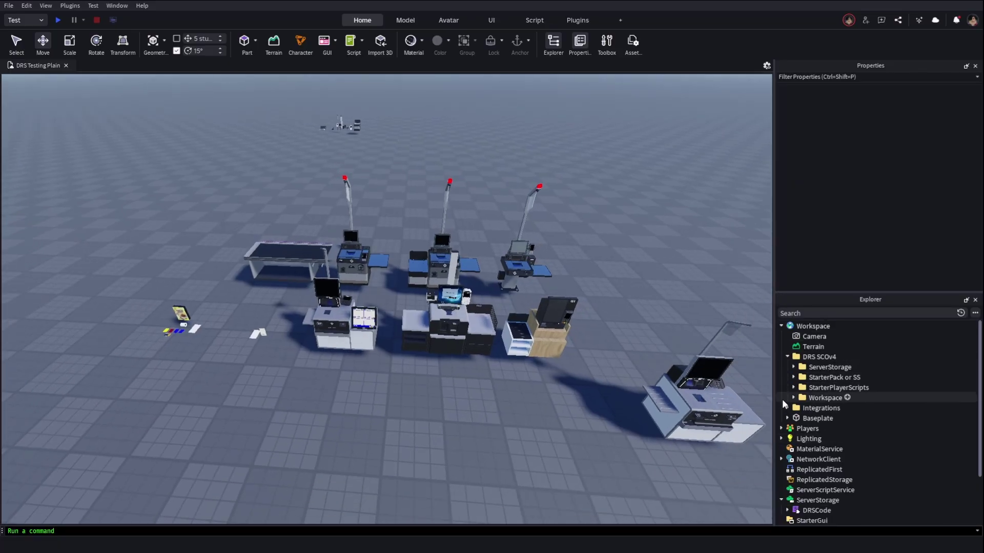
click(792, 367)
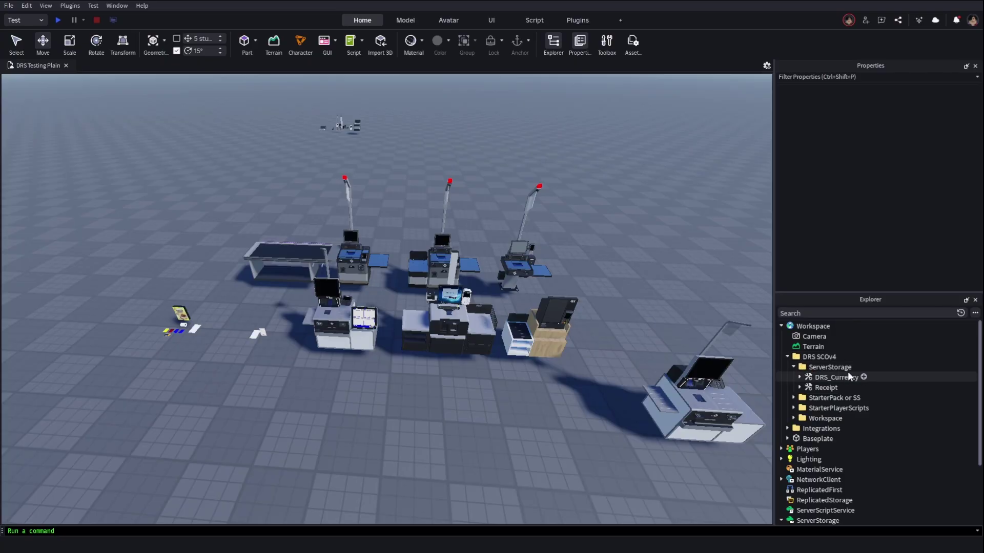
click(861, 377)
shift+click(861, 388)
drag(816, 374, 822, 440)
Move the eight tools ($20 to Receipt Paper) to StarterPack and the player scripts to StarterPlayerScripts
scroll(819, 430, up, 3)
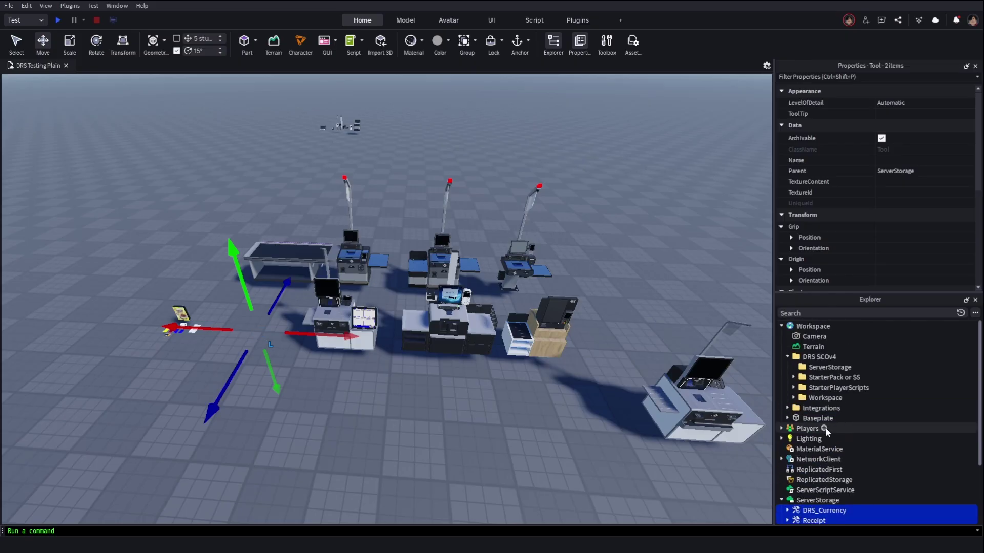
click(792, 378)
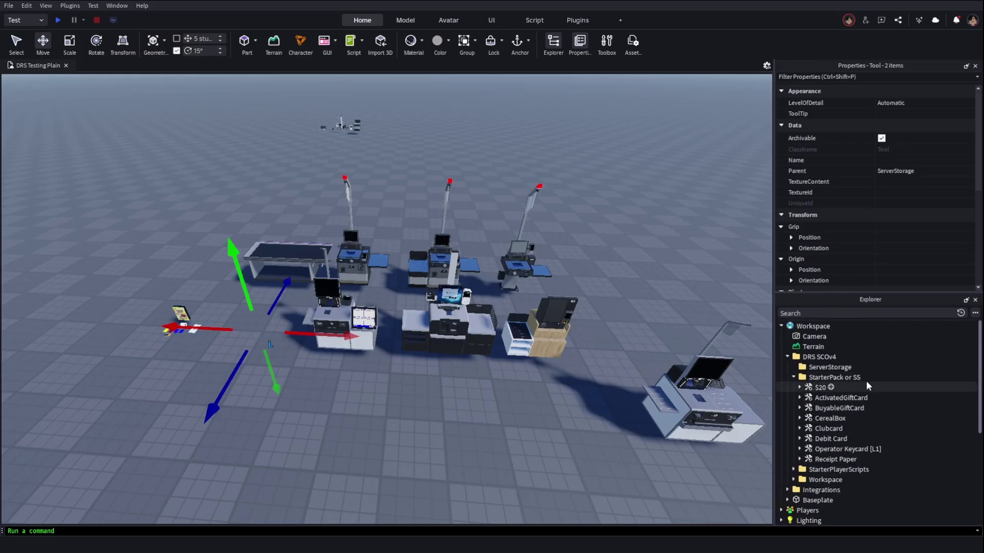
drag(820, 388, 831, 470)
scroll(863, 424, down, 5)
scroll(830, 441, up, 6)
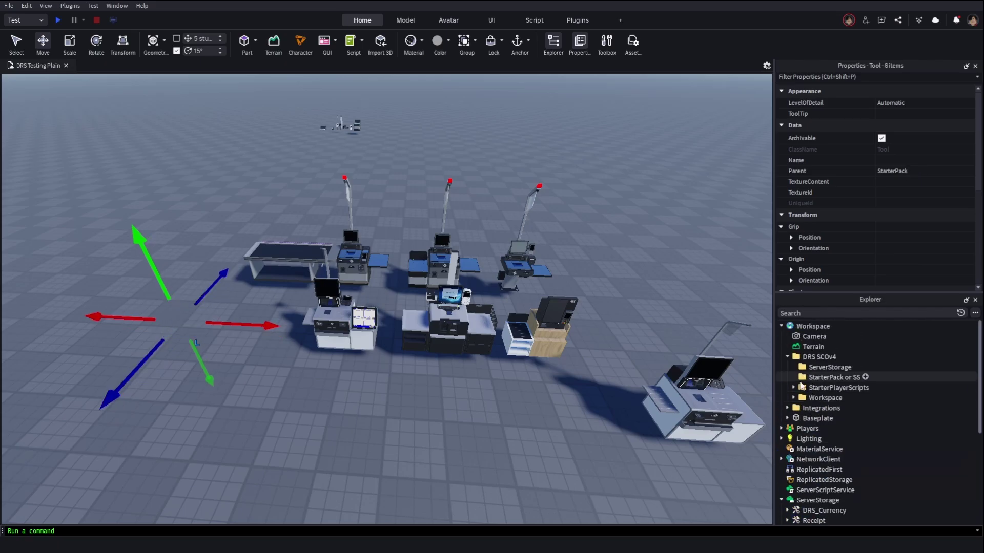
click(794, 388)
drag(807, 395, 826, 498)
scroll(839, 415, down, 6)
scroll(840, 492, up, 10)
Move the Self Checkout System V4 folder into Workspace and delete the emptied DRS SCOv4 folder
click(793, 397)
drag(861, 408, 802, 328)
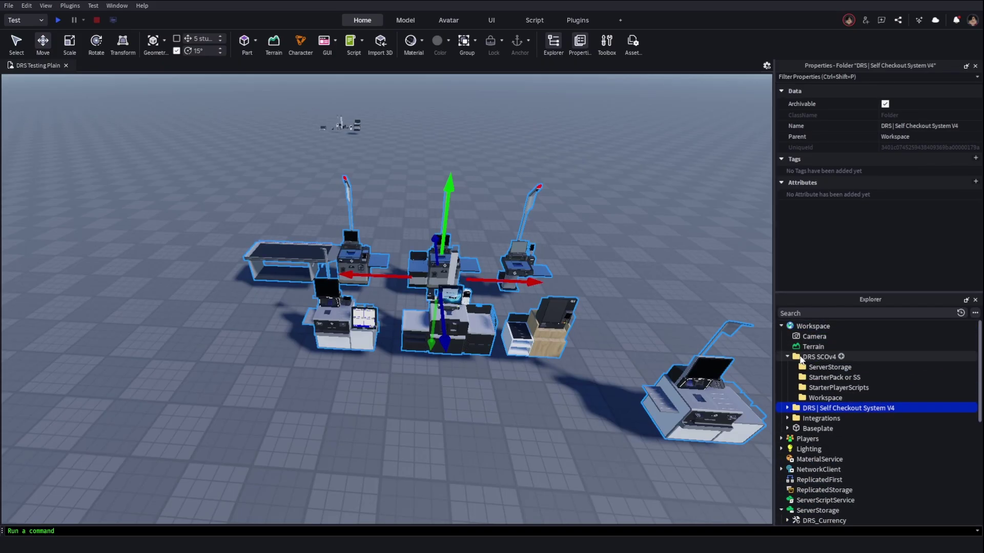
click(805, 355)
key(Delete)
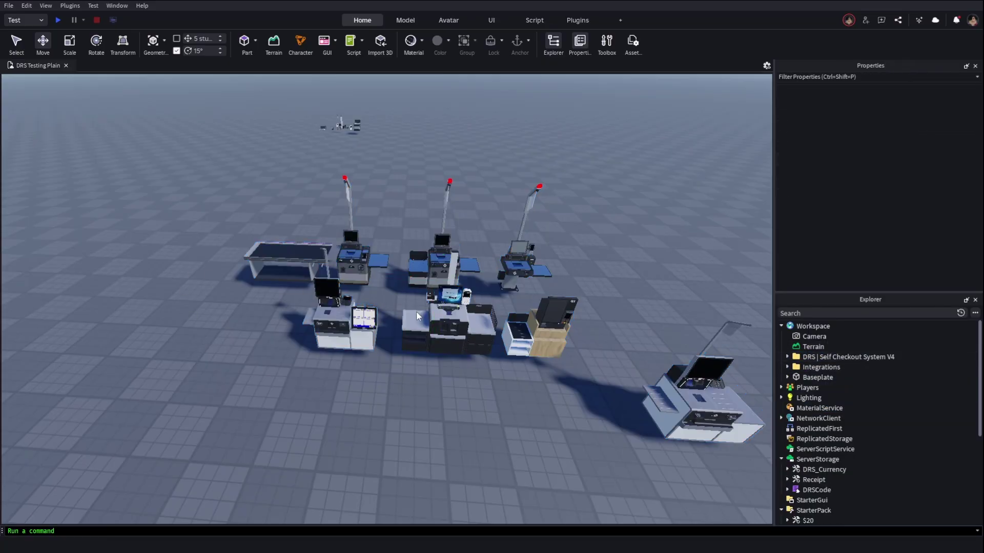
right_drag(561, 327, 605, 307)
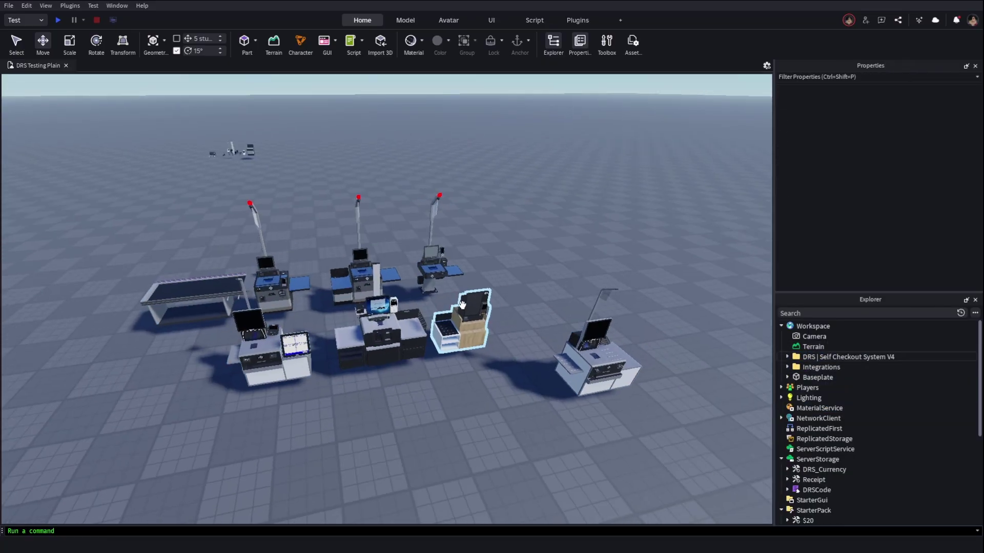
click(788, 358)
click(793, 398)
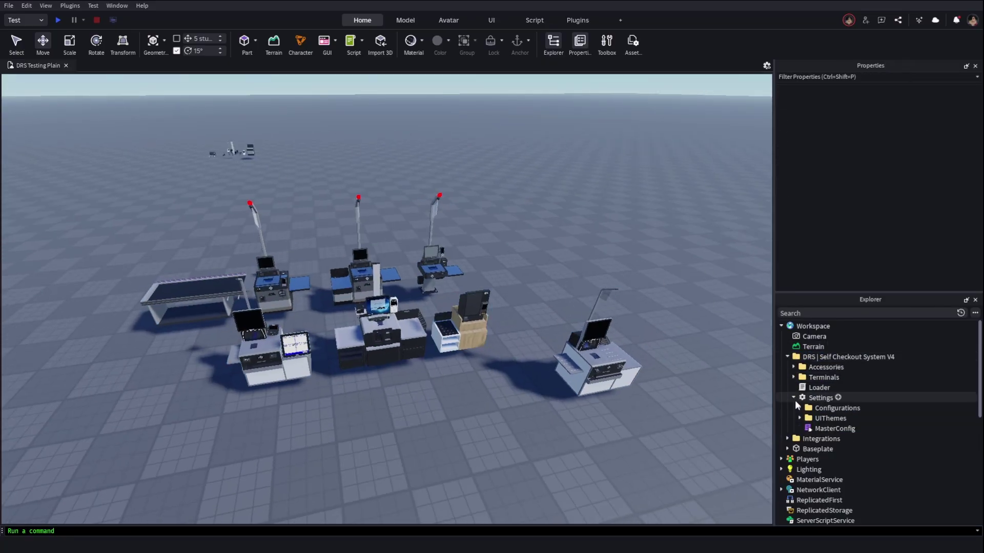
double_click(801, 429)
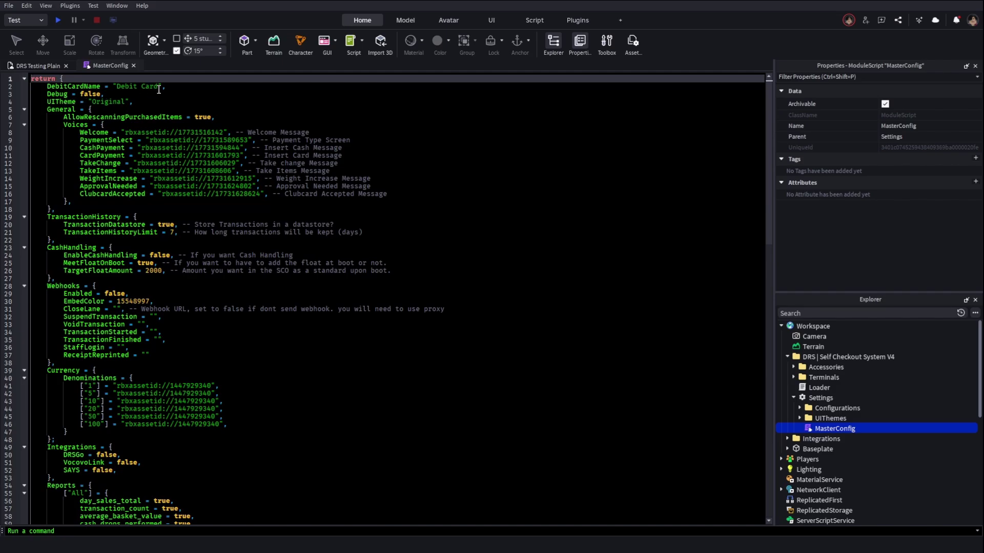
double_click(91, 94)
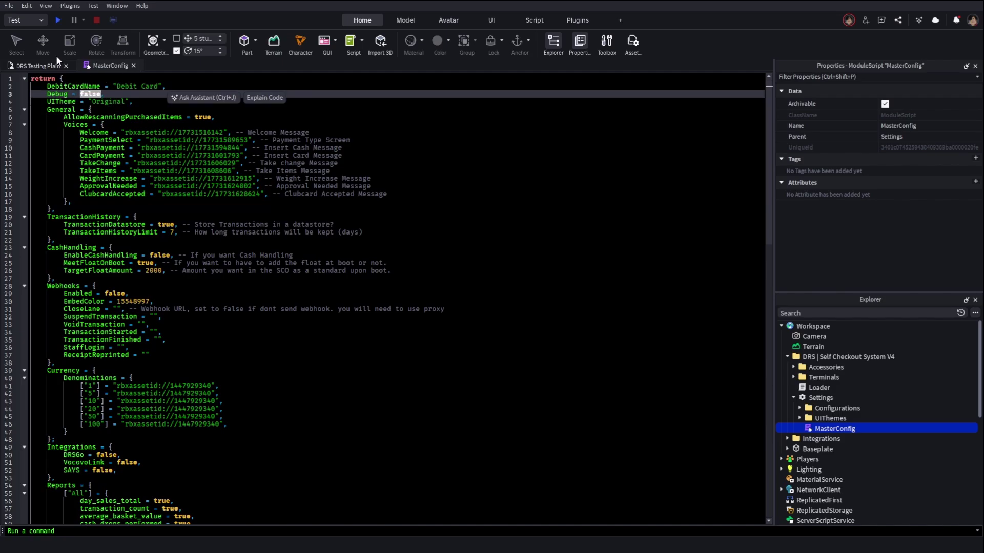
double_click(116, 102)
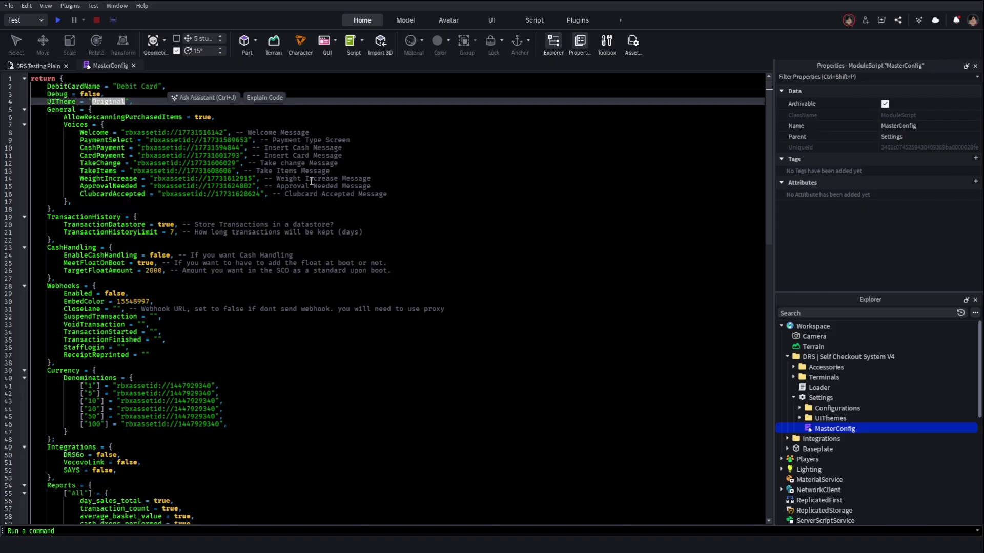
click(375, 166)
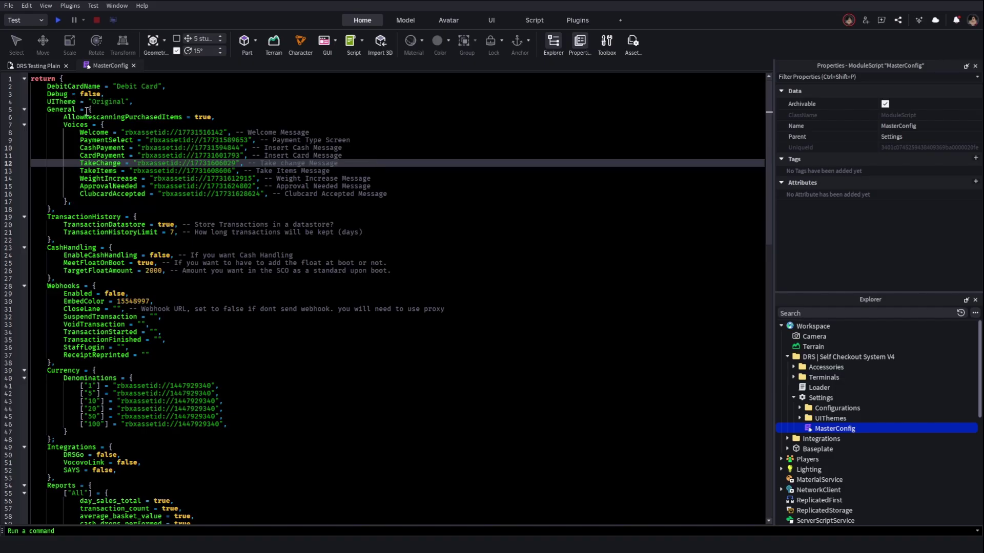
double_click(156, 117)
double_click(202, 118)
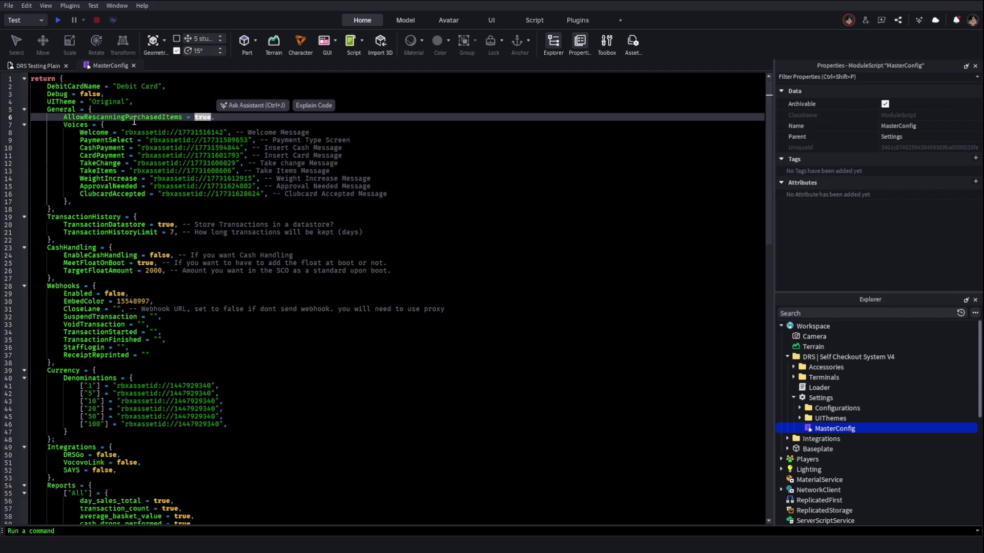
click(237, 134)
double_click(205, 134)
double_click(224, 137)
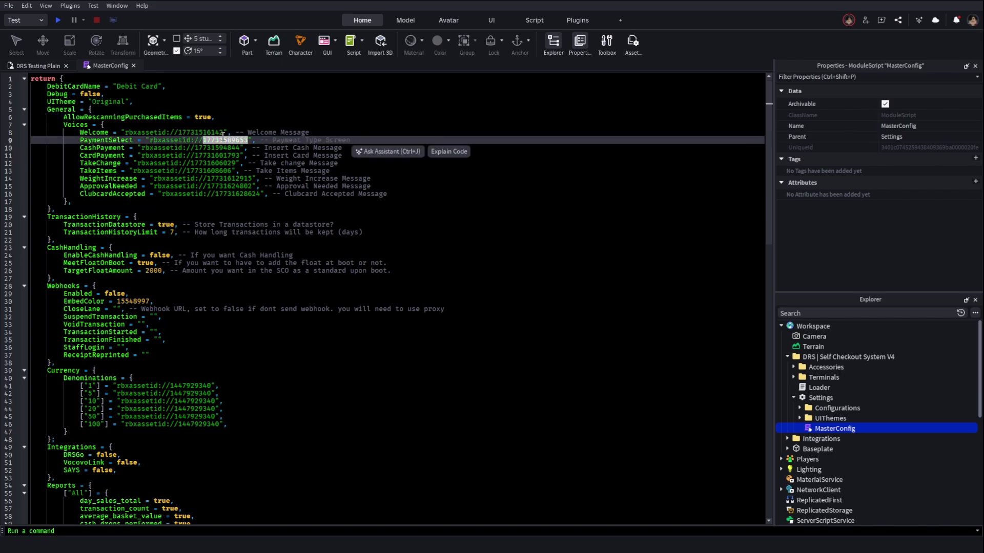
double_click(213, 148)
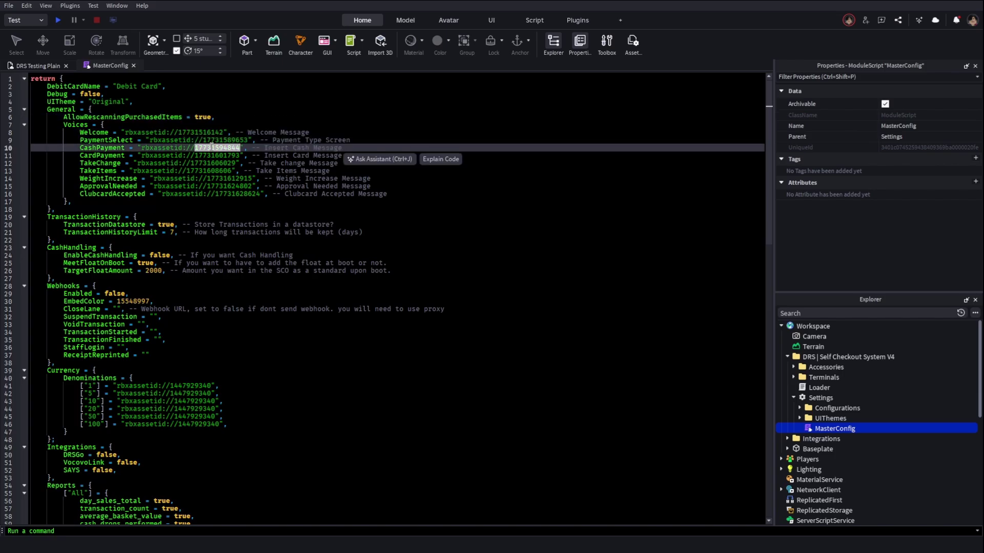
double_click(210, 156)
double_click(210, 163)
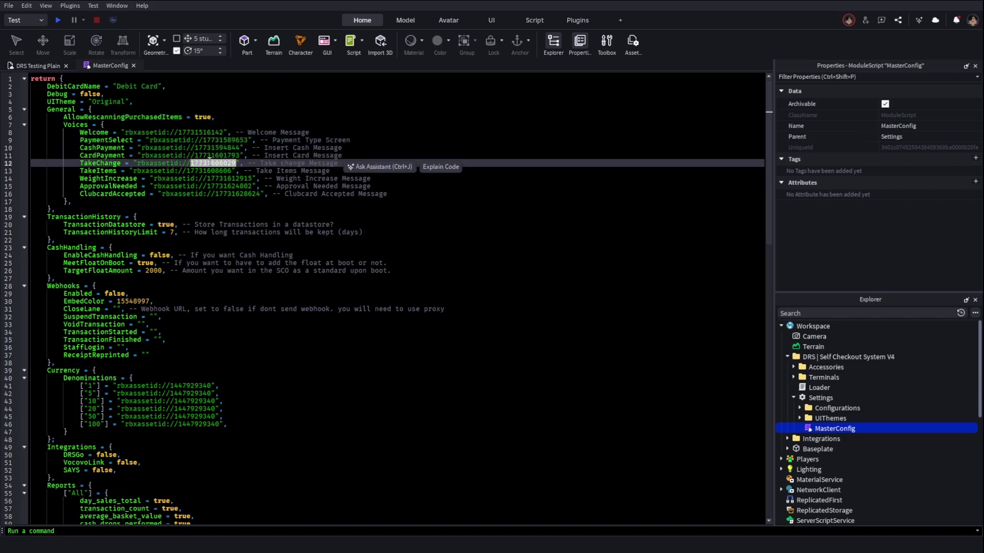
click(193, 186)
scroll(194, 188, down, 2)
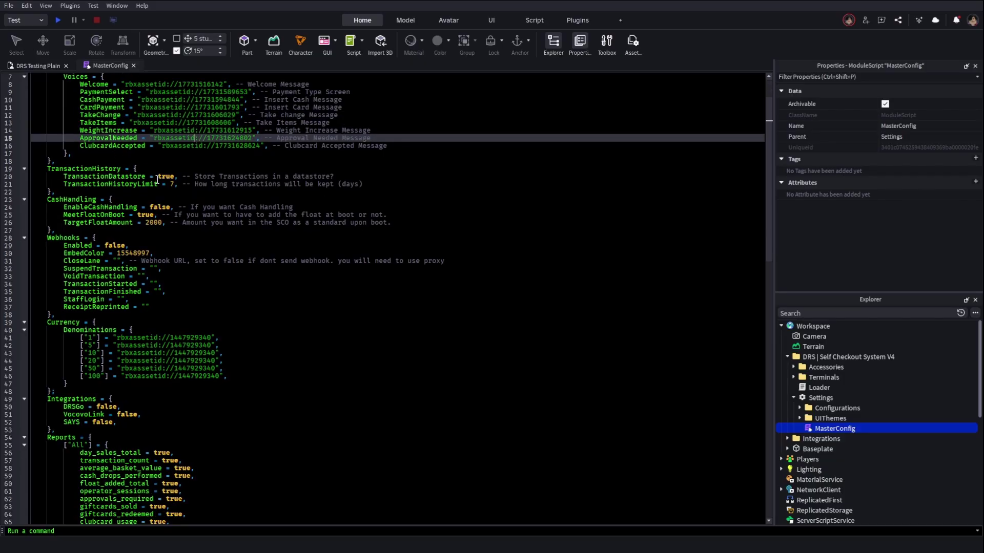
double_click(166, 177)
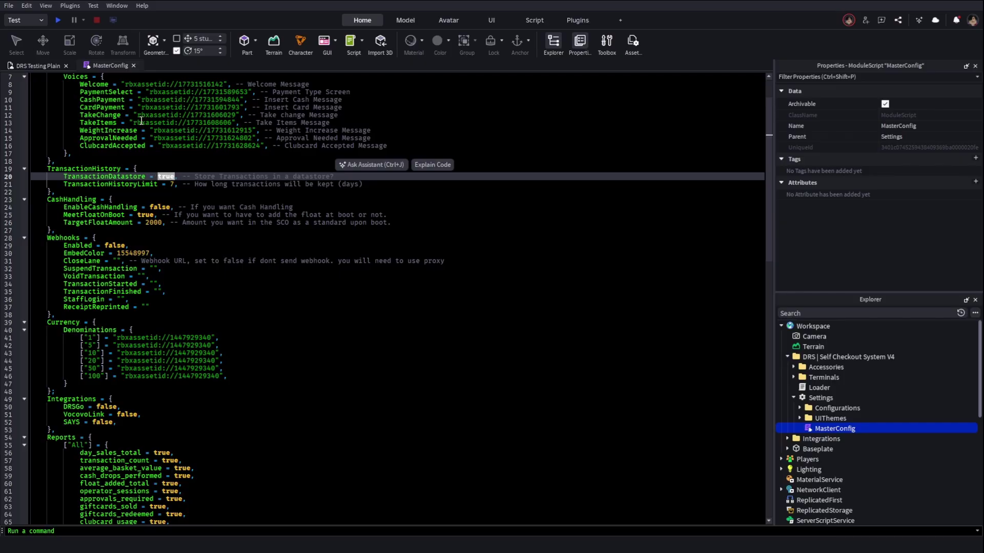
double_click(174, 177)
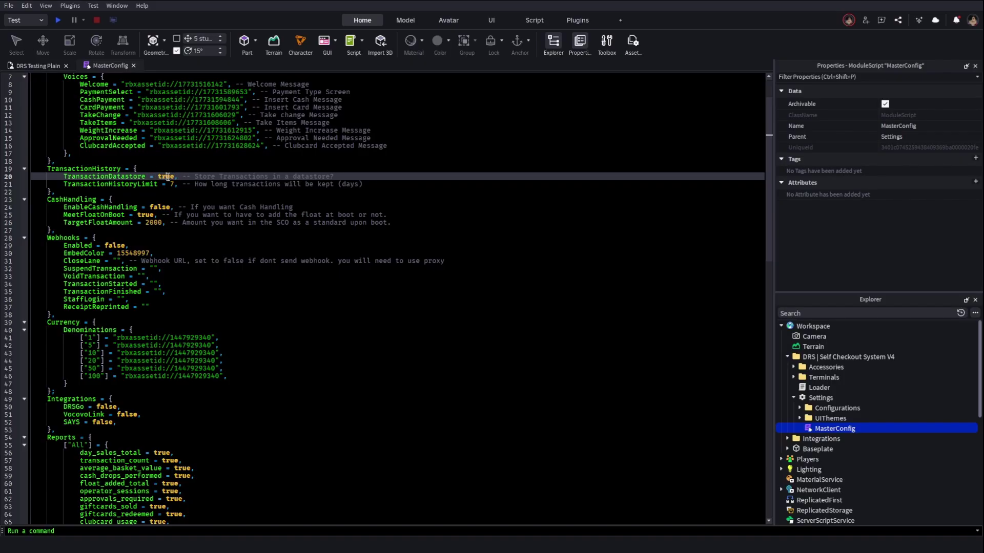
click(176, 176)
double_click(162, 207)
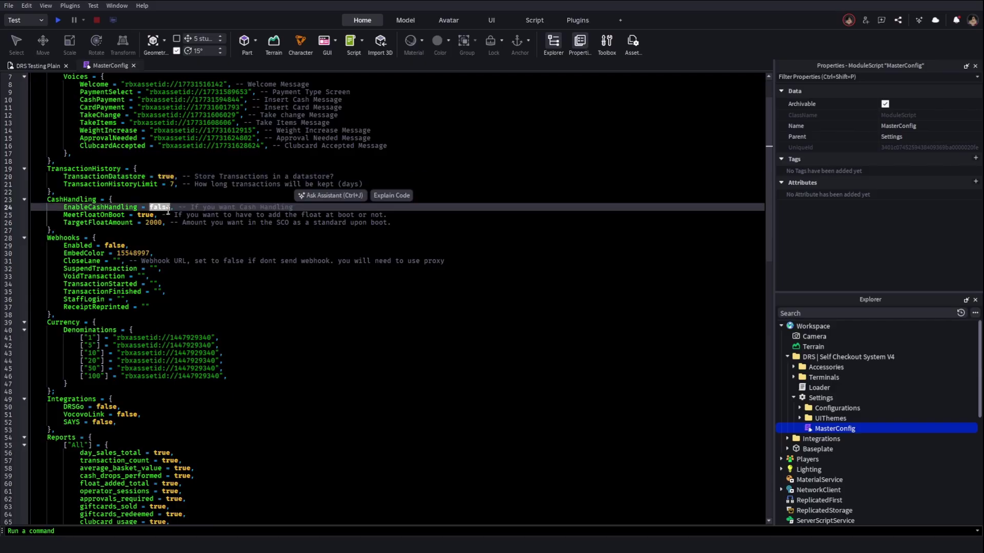
click(192, 208)
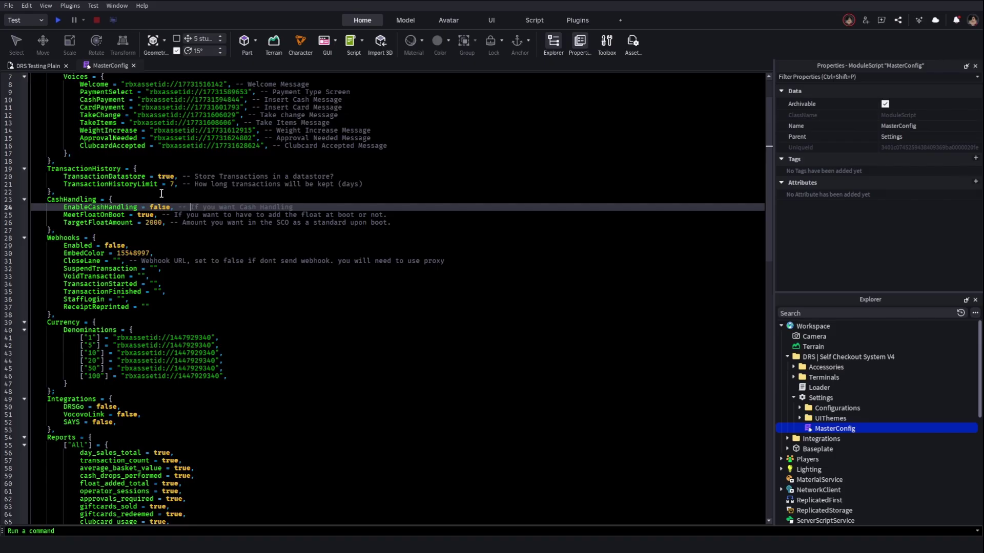
Review the float settings (TargetFloatAmount 2000) and the disabled CloseLane webhook with EmbedColor 15548997
click(197, 214)
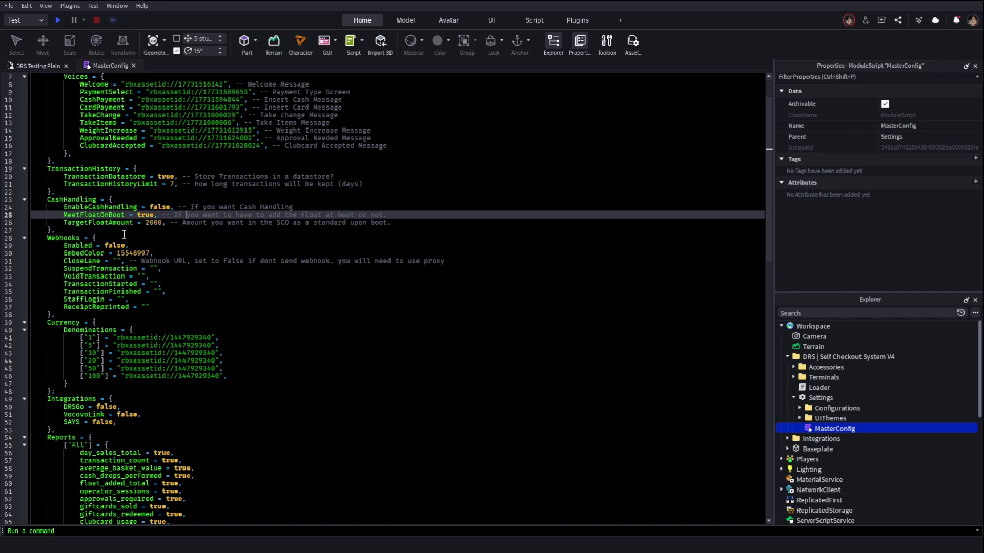
click(147, 224)
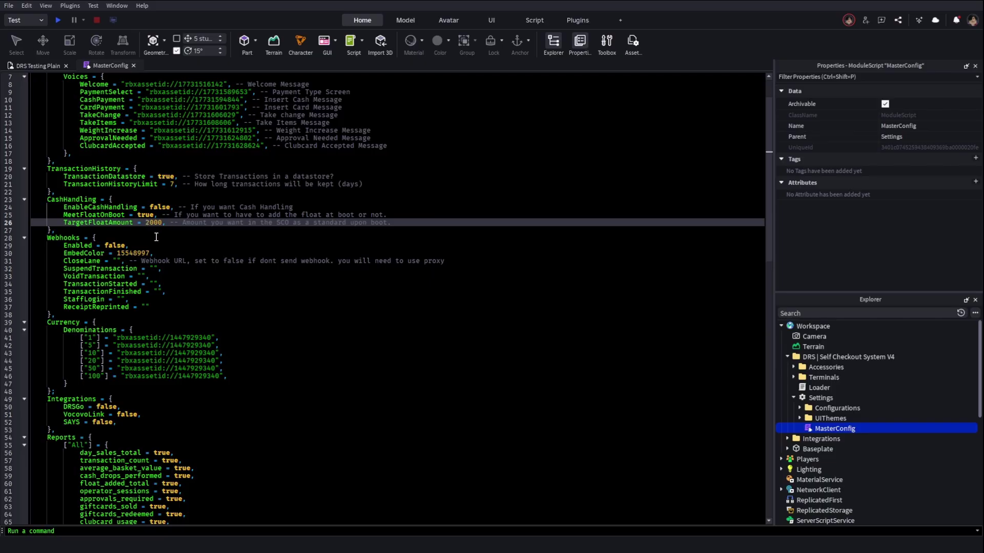
click(124, 239)
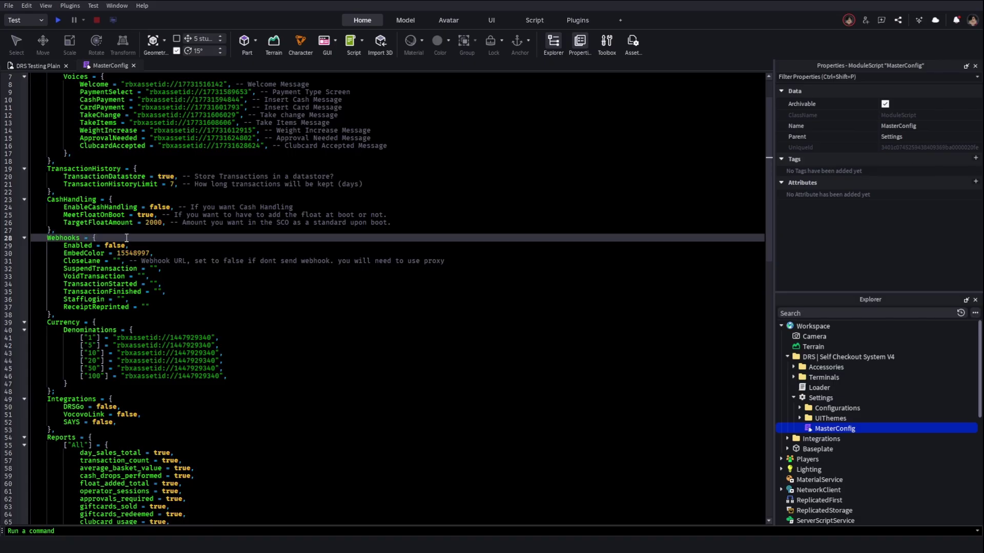
click(119, 245)
key(Down)
key(Down)
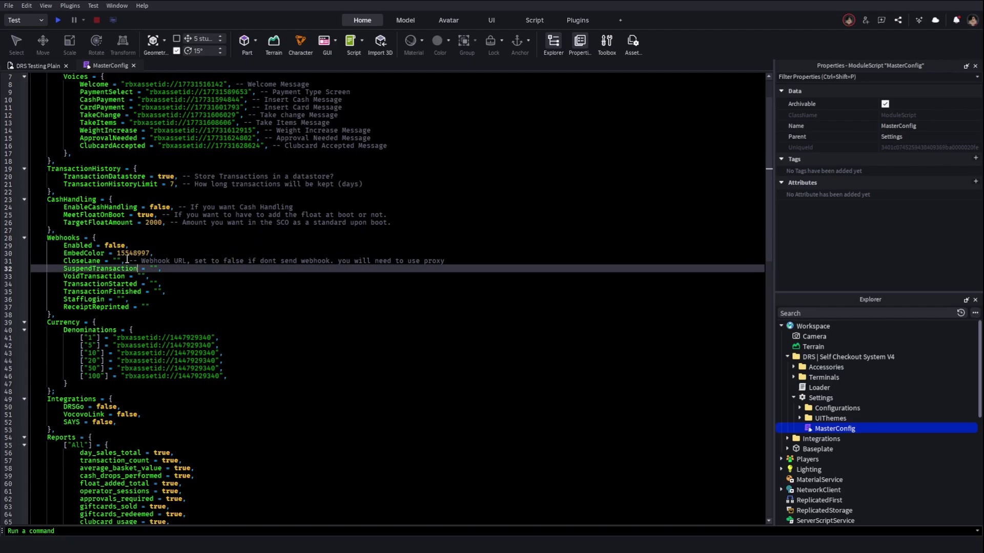
click(114, 246)
double_click(114, 246)
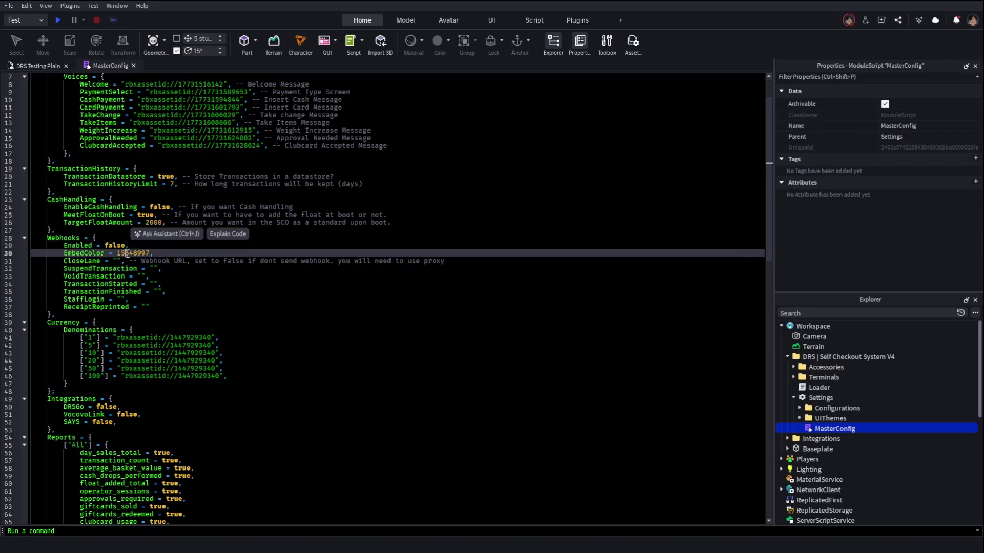
double_click(128, 254)
click(120, 261)
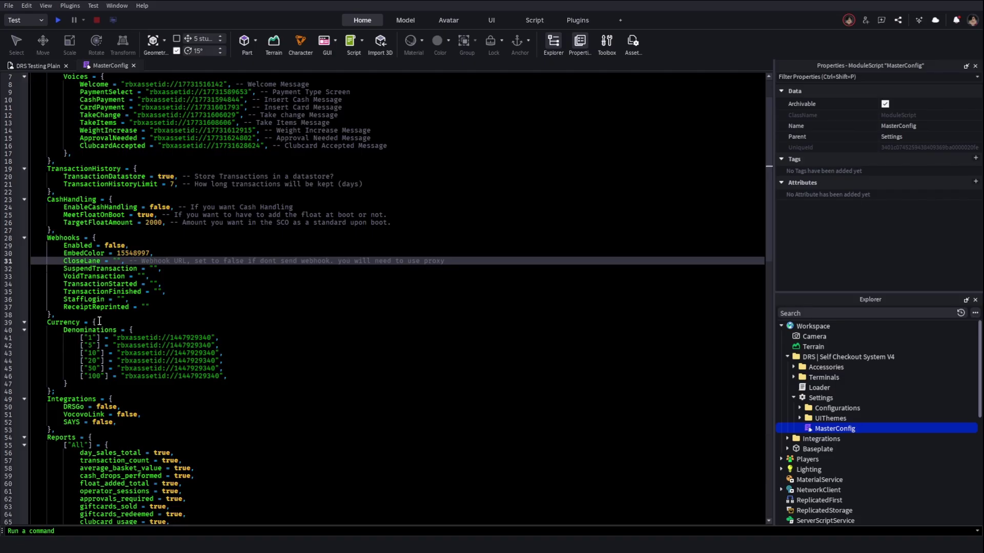
Look over the currency denomination lines and their asset IDs
scroll(98, 321, down, 4)
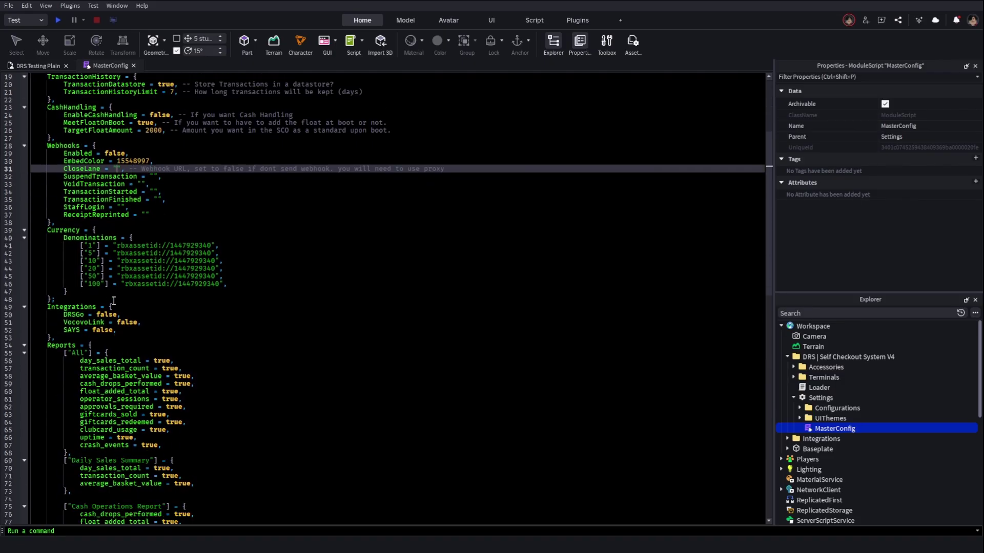
click(187, 246)
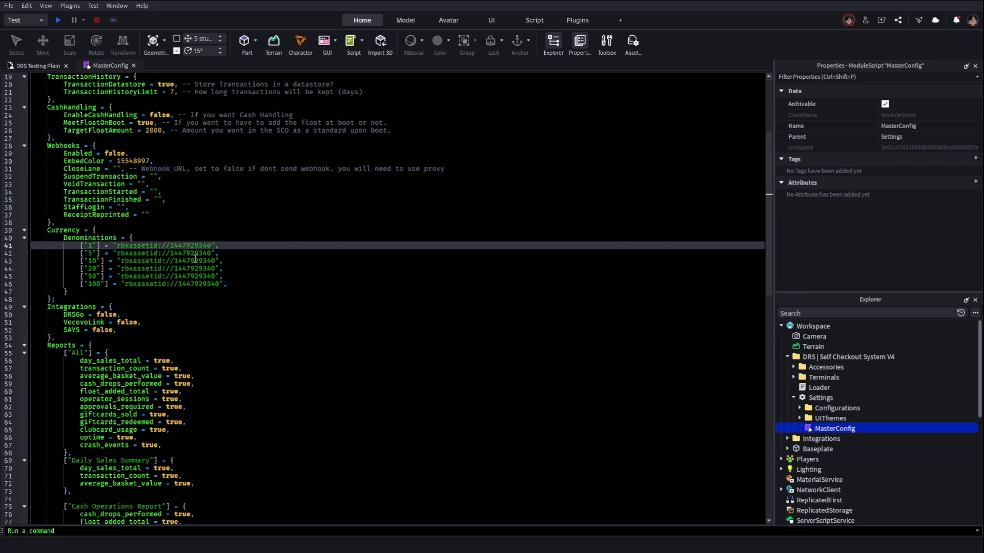
click(192, 254)
key(Down)
key(Down)
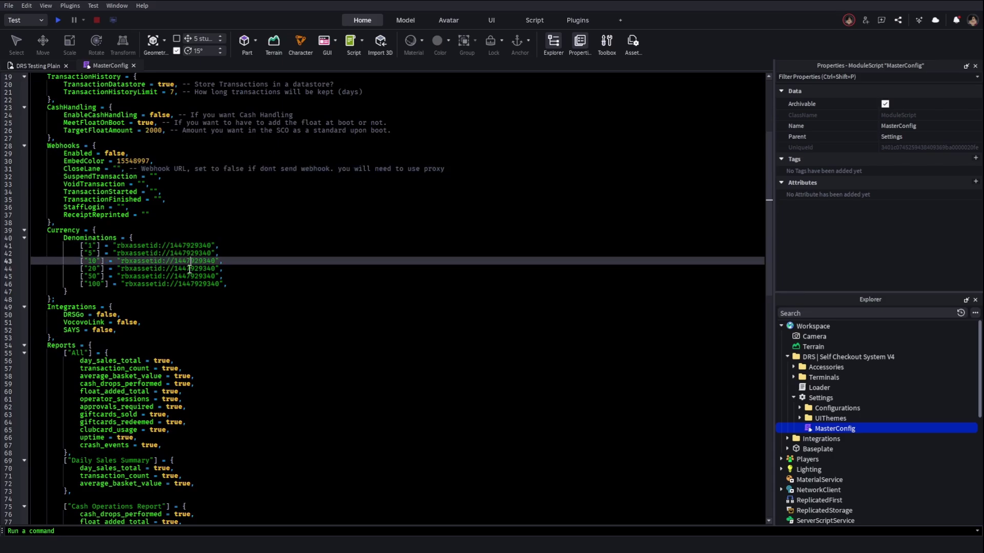
key(Down)
key(Down)
double_click(184, 252)
click(185, 247)
Confirm the DRSGo, VocovoLink and SAYS integrations are false and review the report fields
scroll(128, 231, down, 4)
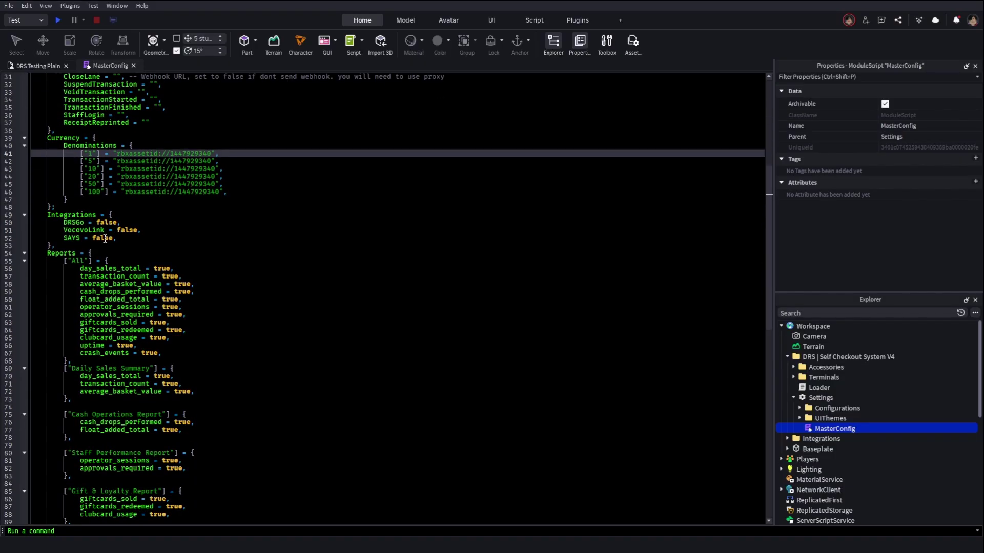
double_click(105, 224)
click(117, 238)
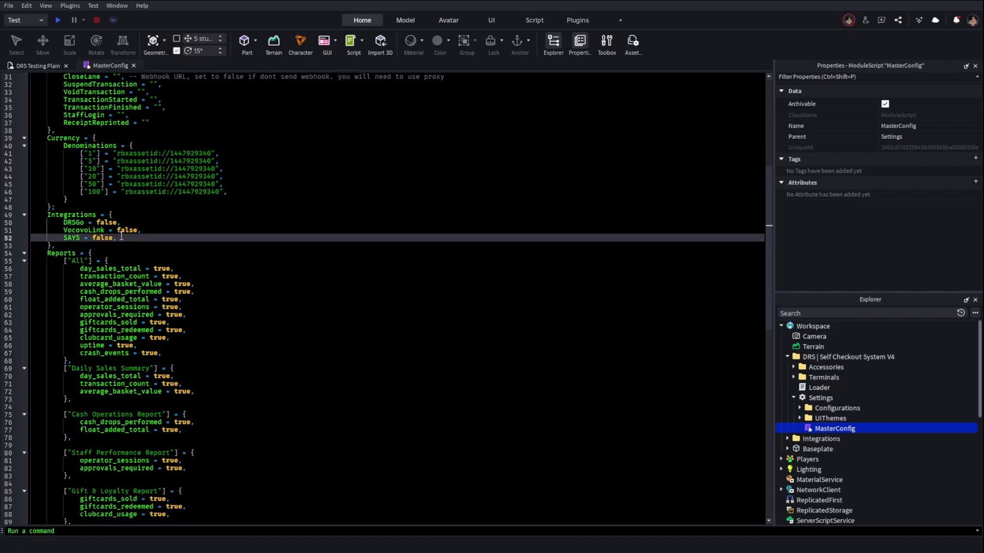
scroll(108, 237, down, 4)
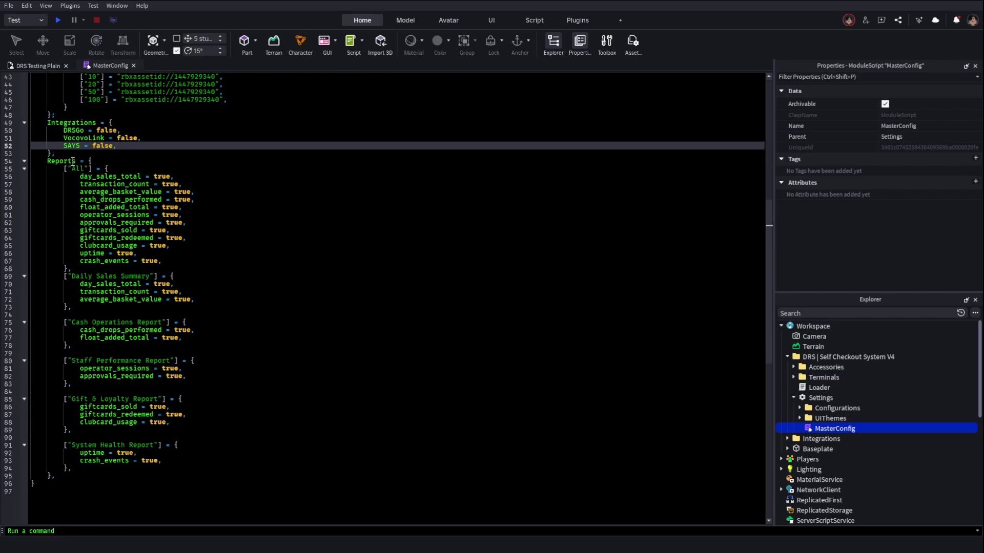
scroll(75, 163, up, 1)
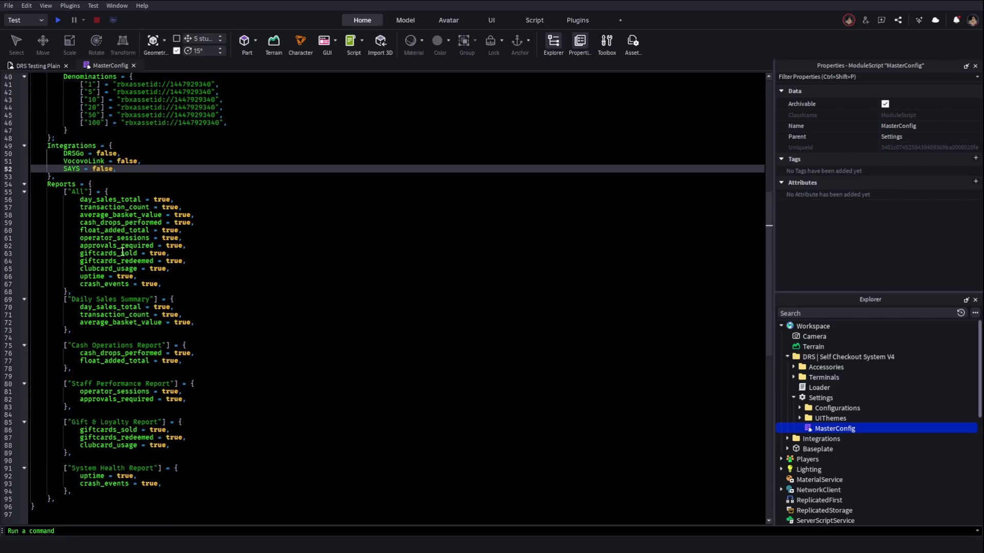
scroll(123, 251, down, 5)
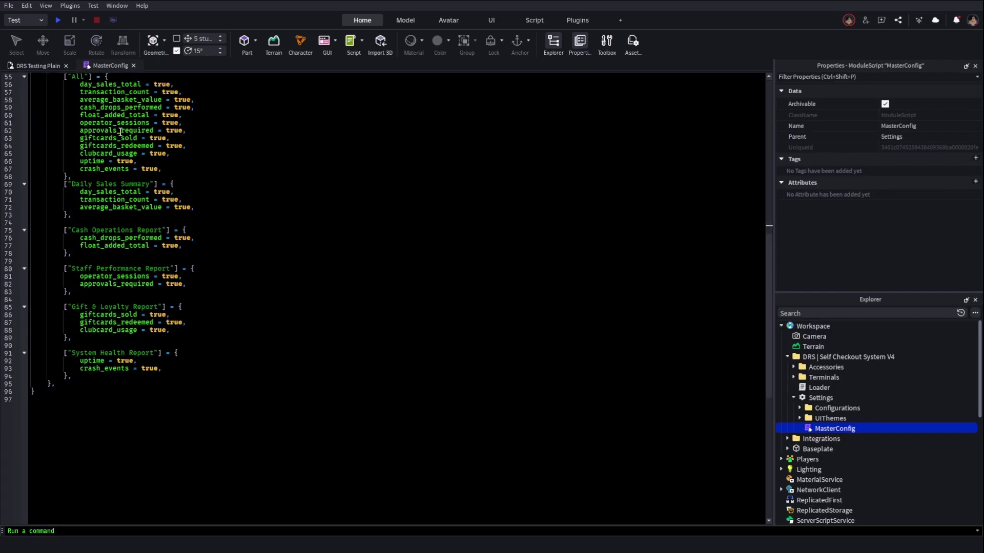
Close MasterConfig and open the AccountConfig script from Settings > Configurations
click(133, 65)
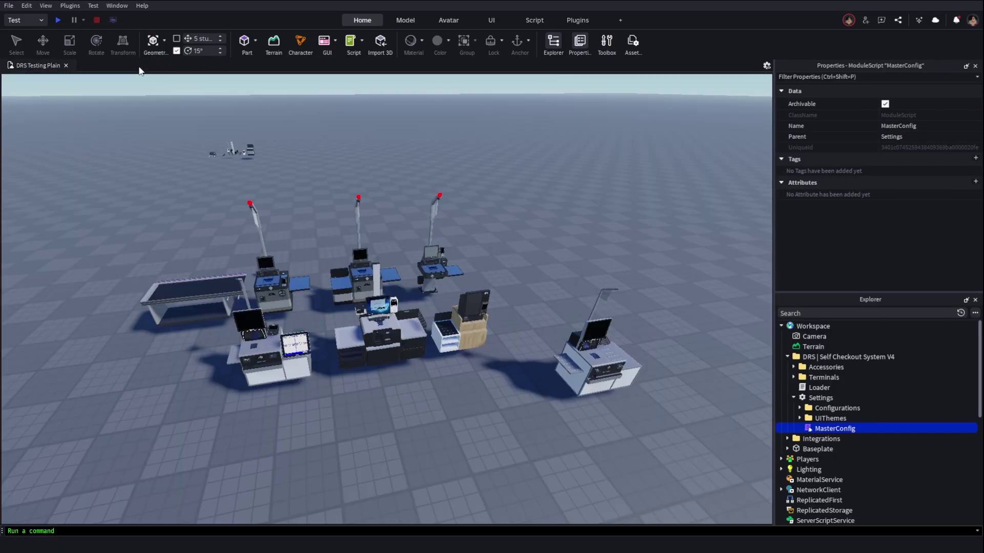
click(799, 407)
double_click(842, 418)
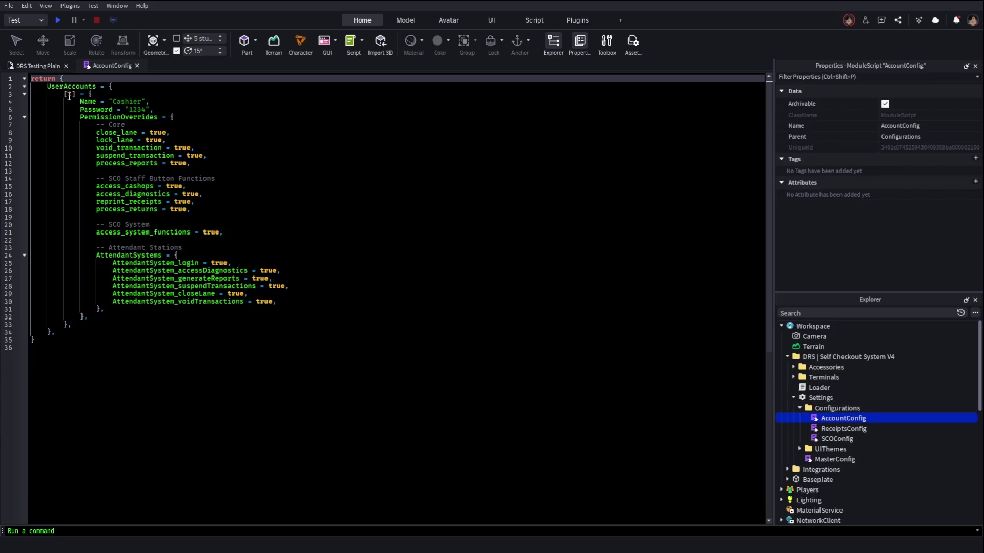
Select and copy the whole first Cashier account block, lines 3–33
click(64, 94)
click(124, 102)
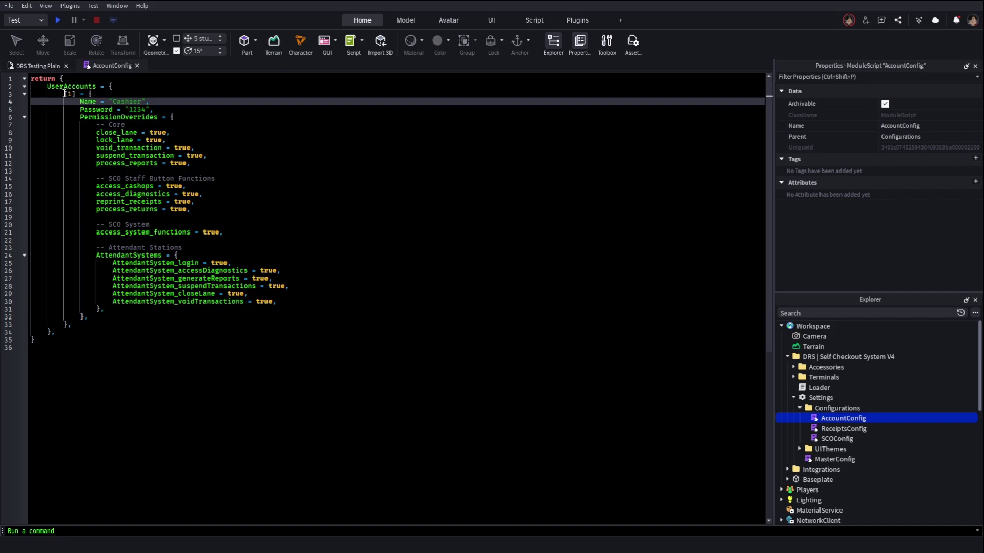
drag(64, 94, 140, 322)
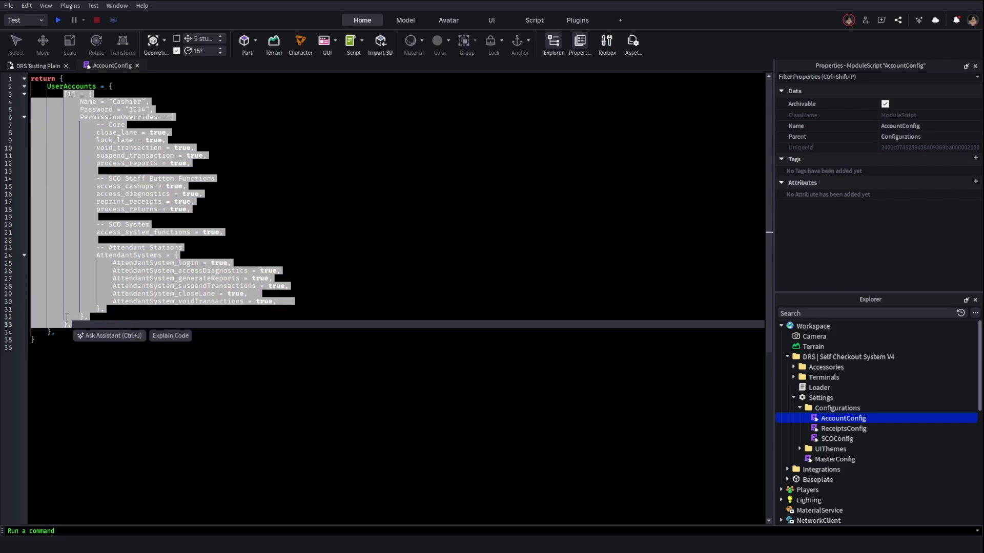
click(139, 322)
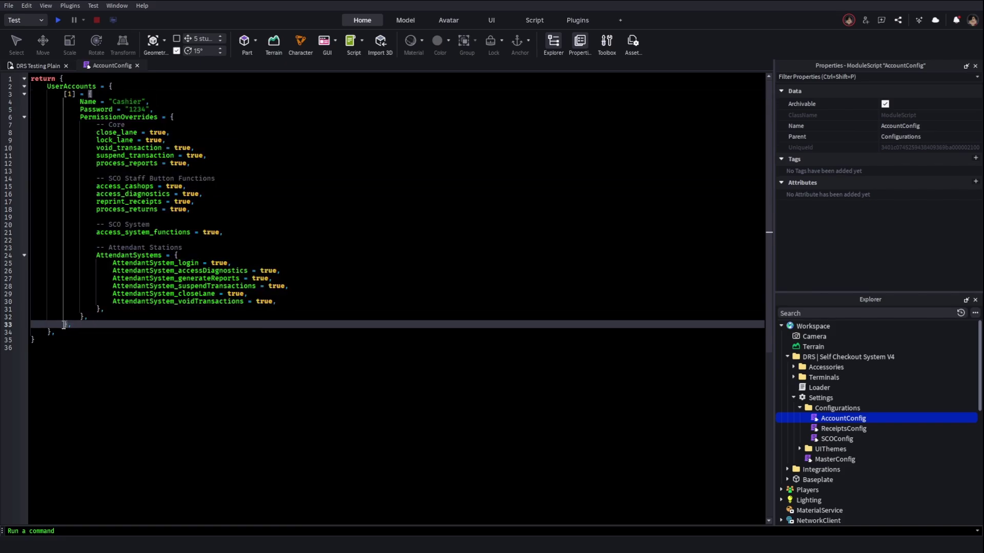
click(65, 93)
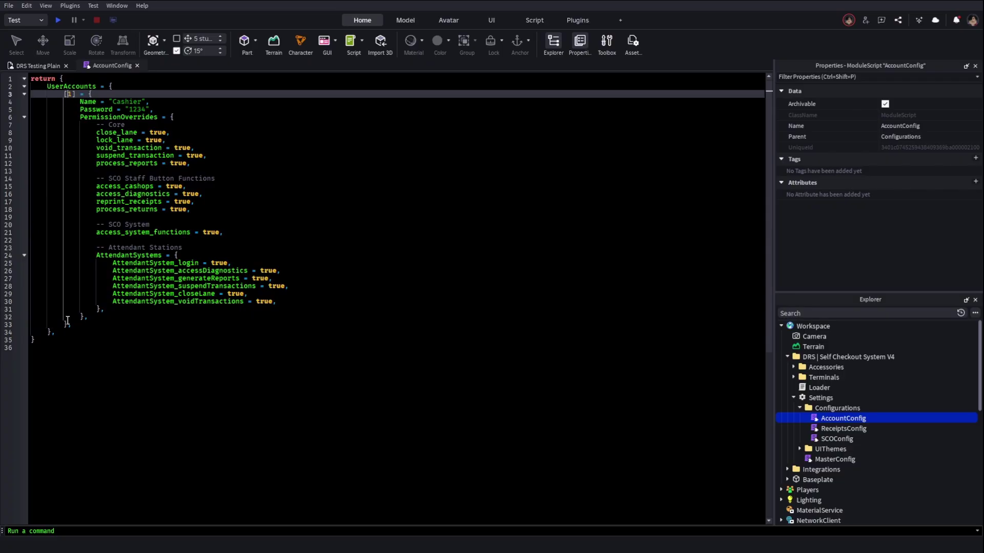
drag(69, 323, 65, 94)
key(ctrl+c)
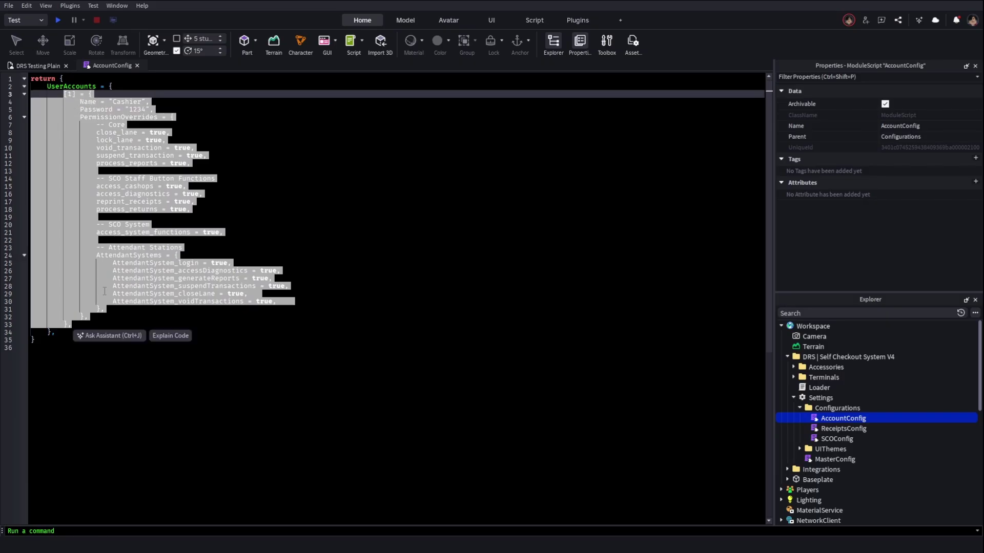
click(113, 320)
Paste a duplicate Cashier entry as account 2 and rename it 'Manager'
key(Return)
key(ctrl+v)
click(72, 284)
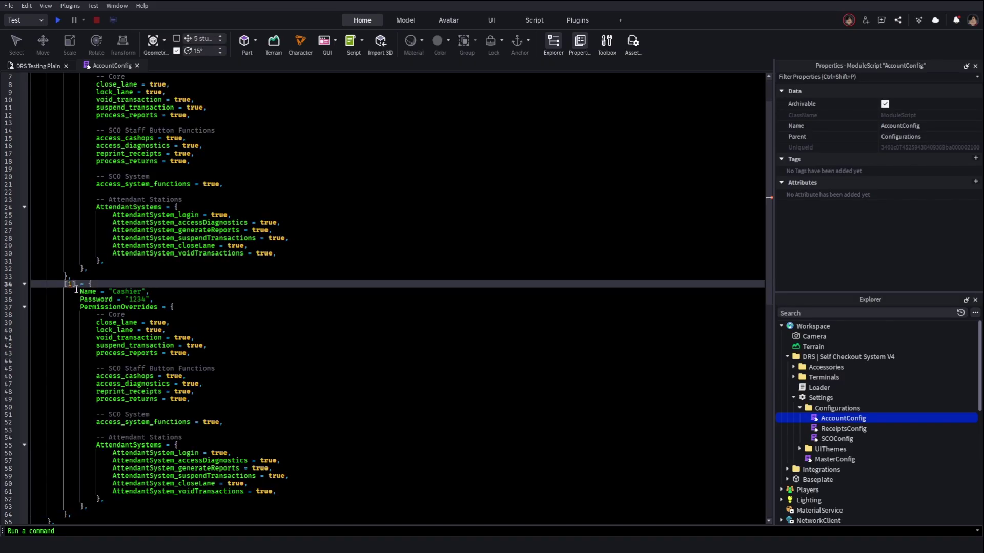
key(BackSpace)
text(2)
double_click(127, 291)
click(77, 288)
double_click(127, 292)
text(Manager)
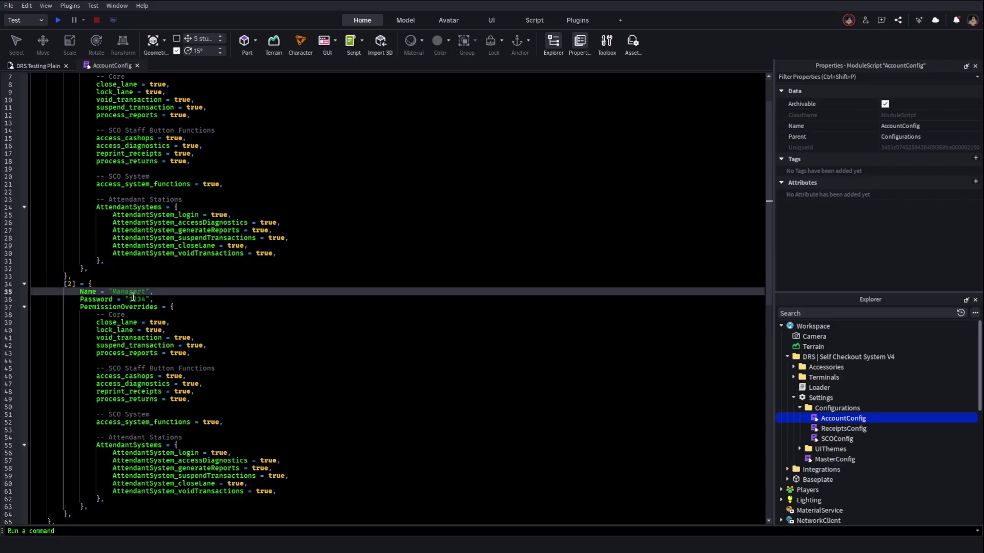
Set the Cashier account's close_lane permission to false
scroll(264, 219, up, 2)
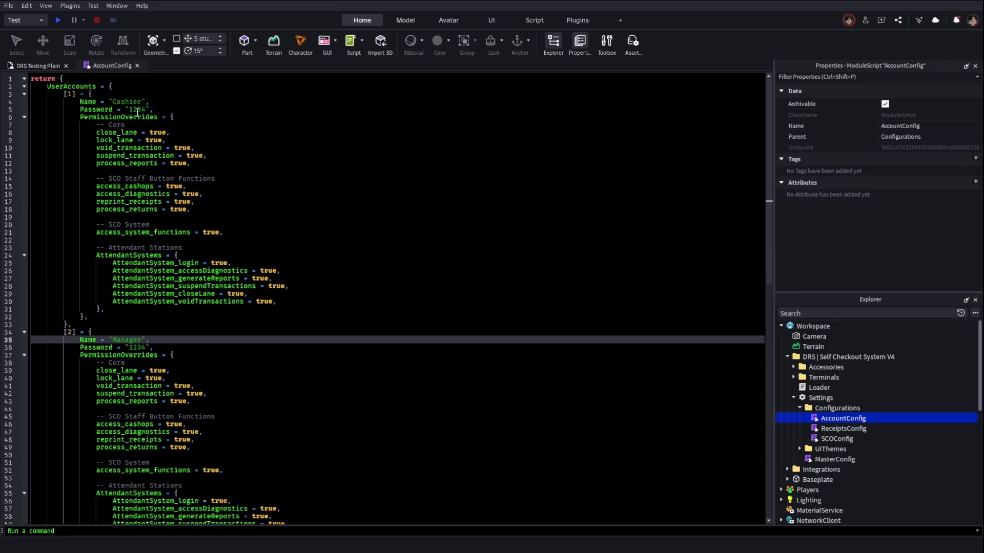
double_click(156, 133)
text(false)
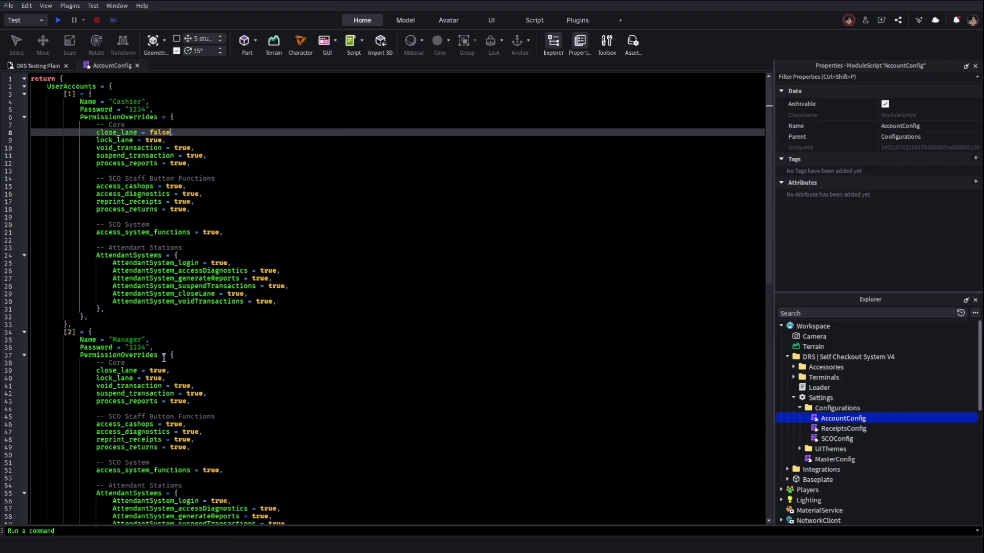
Leave the Manager's close_lane value unchanged and give the Manager account a new password
click(153, 380)
click(150, 370)
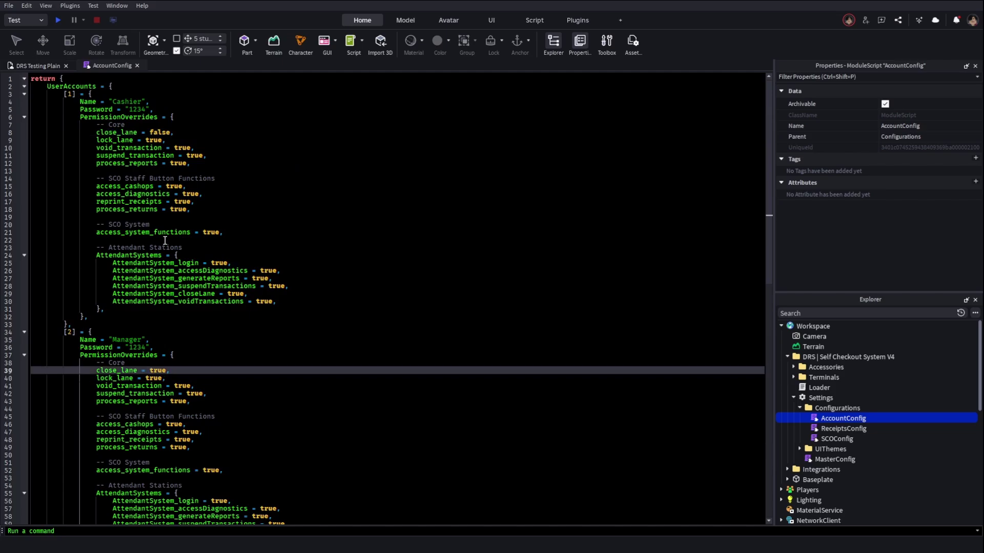
double_click(160, 371)
click(149, 371)
scroll(154, 354, down, 3)
scroll(155, 344, up, 3)
double_click(136, 348)
text(2345)
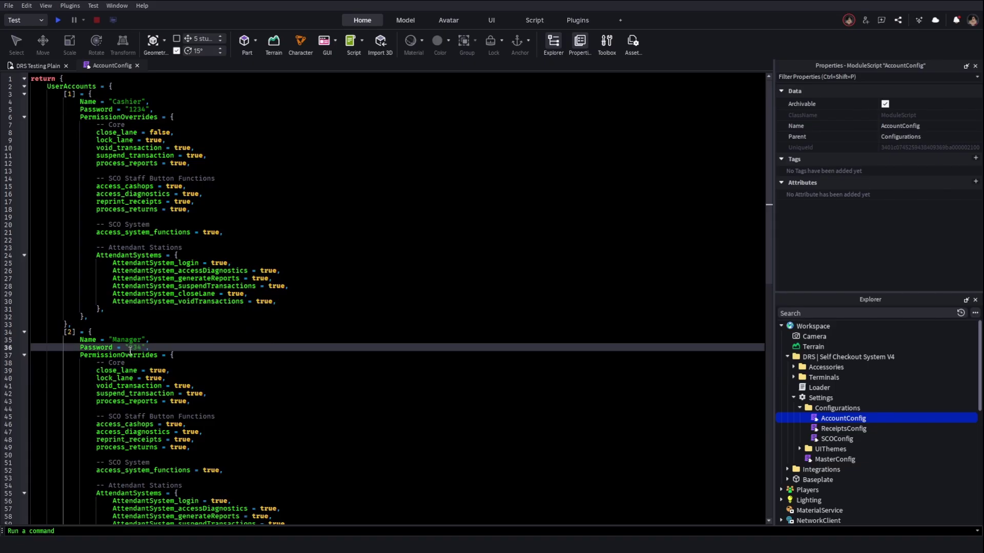
click(196, 347)
Close AccountConfig, review the receipt-building function in ReceiptsConfig, then close that script
click(137, 66)
double_click(814, 430)
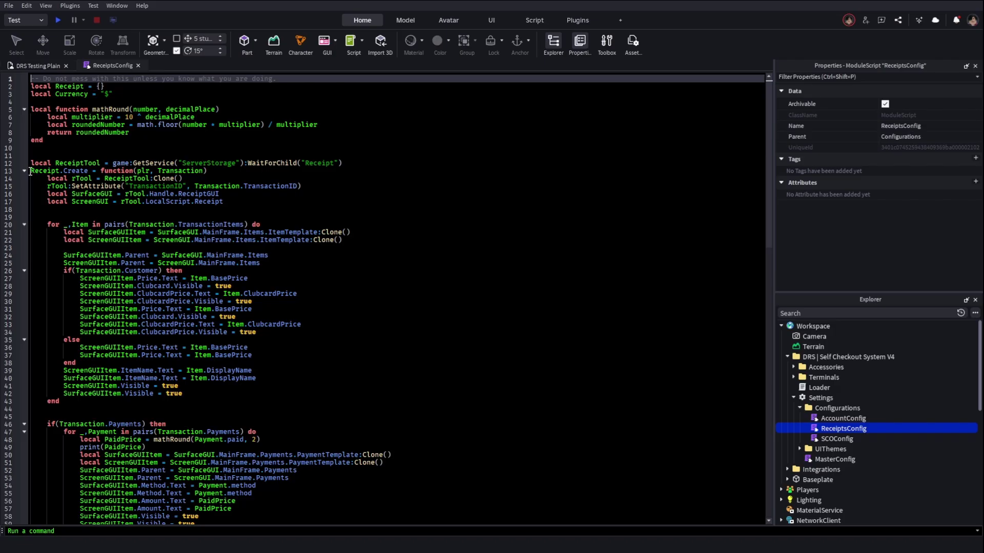
drag(30, 171, 467, 352)
click(467, 353)
scroll(308, 318, down, 11)
scroll(167, 298, up, 4)
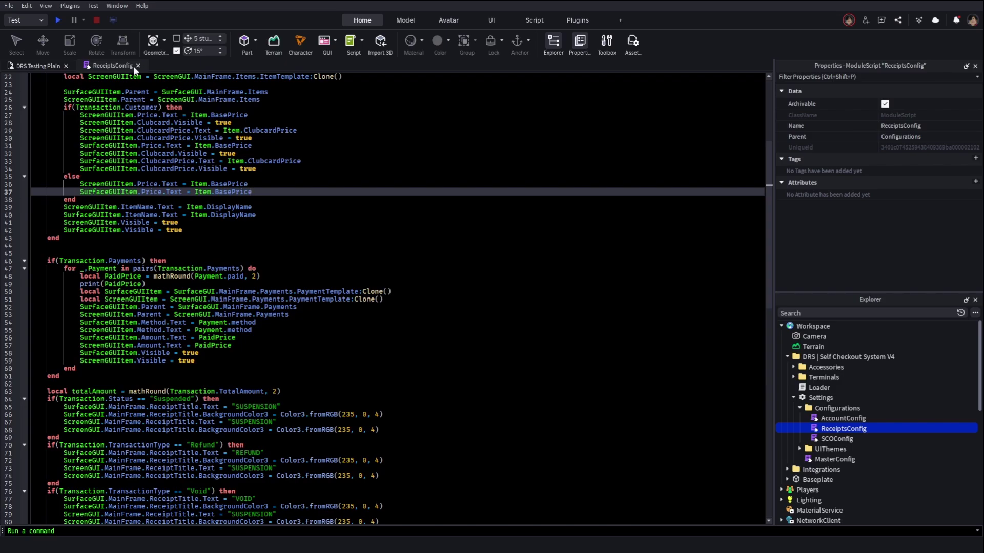
click(135, 65)
click(804, 440)
double_click(803, 440)
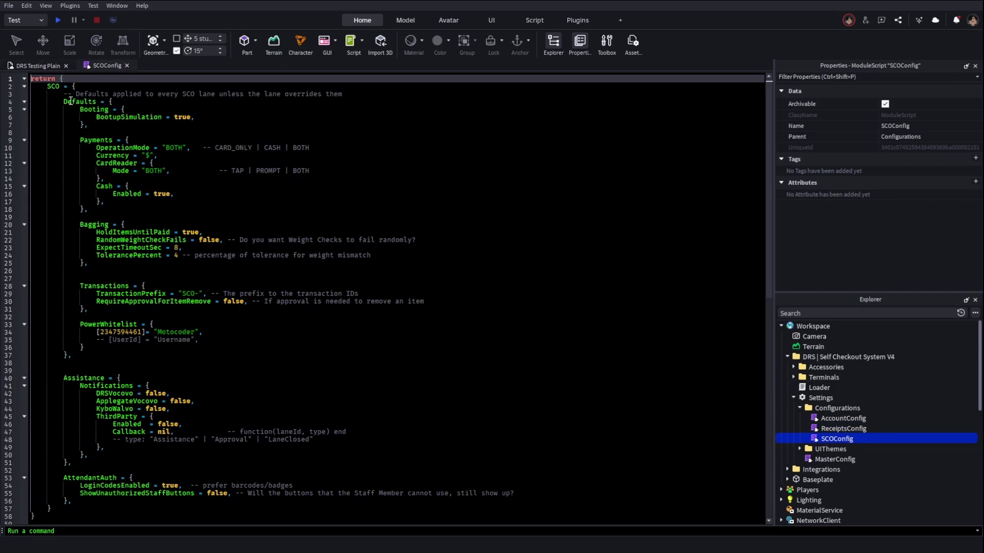
drag(63, 101, 105, 309)
click(85, 348)
click(171, 194)
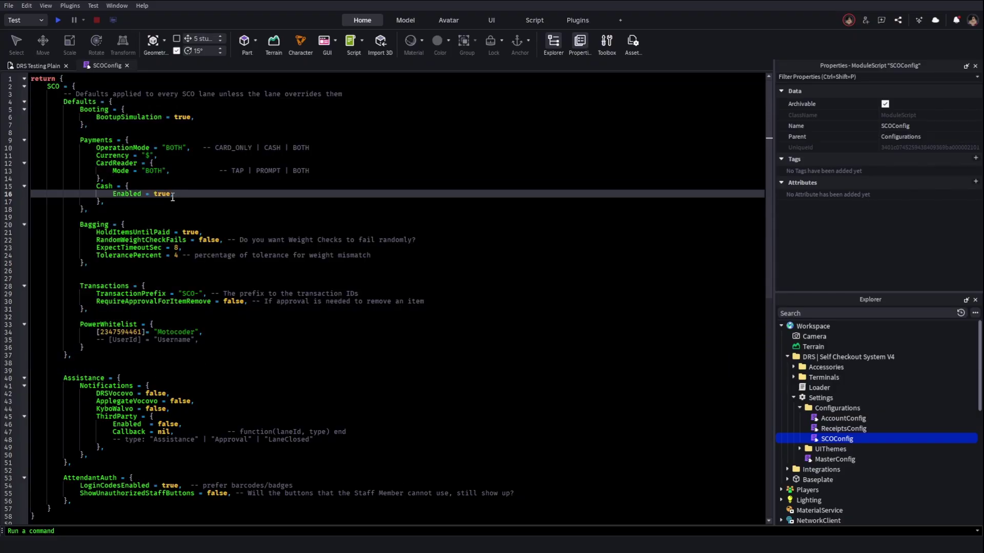
double_click(178, 118)
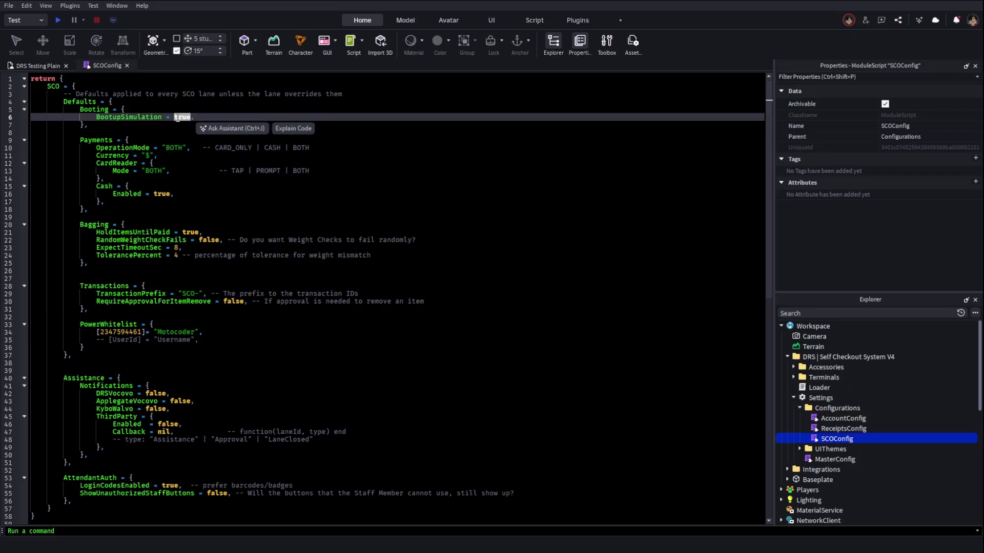
click(39, 66)
click(396, 326)
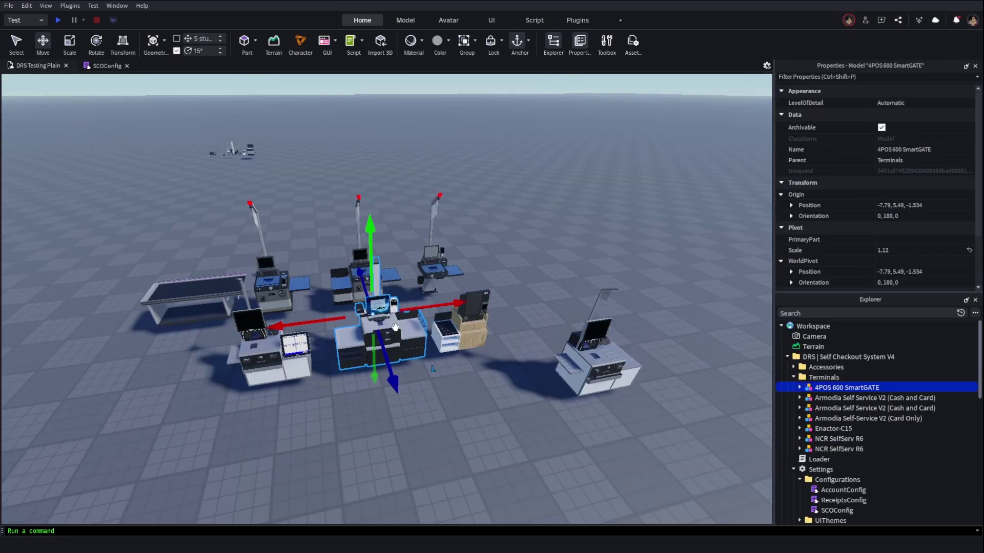
click(106, 66)
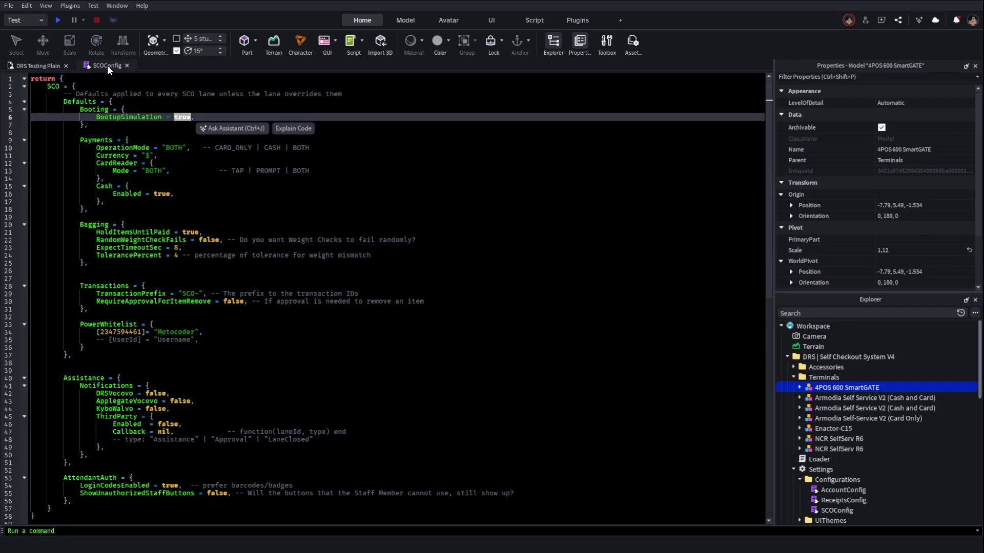
click(126, 118)
double_click(175, 117)
click(163, 125)
scroll(154, 153, down, 3)
scroll(150, 172, up, 3)
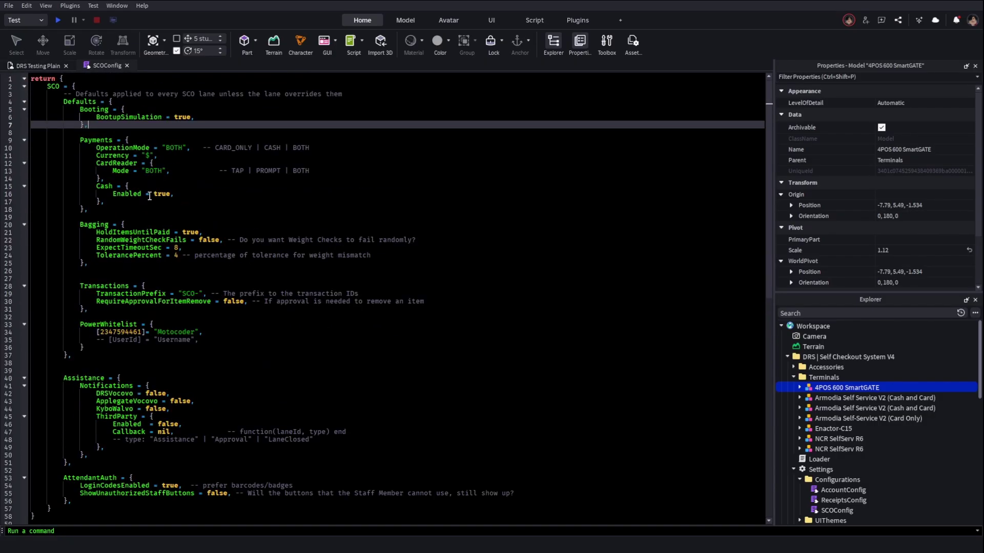
key(Up)
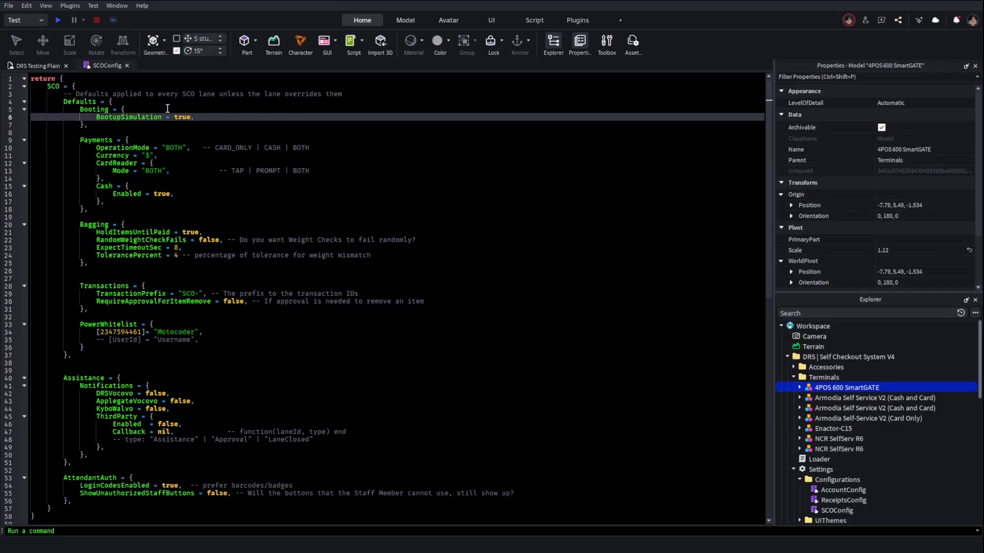
click(174, 144)
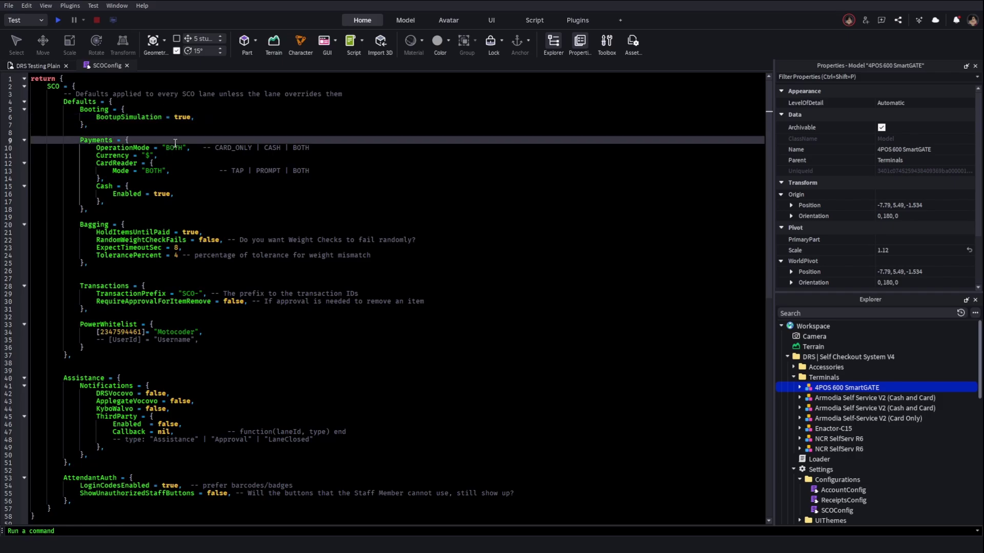
click(175, 147)
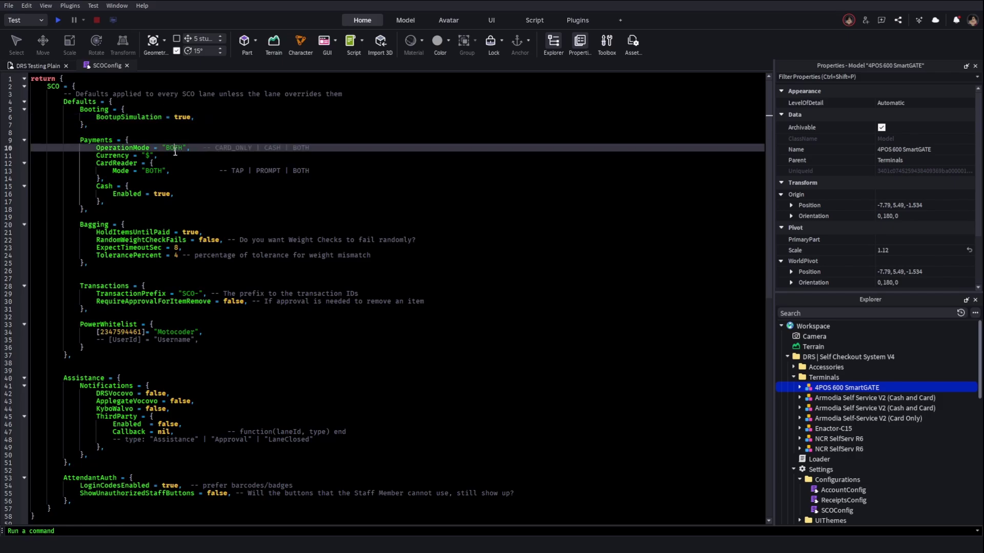
click(148, 156)
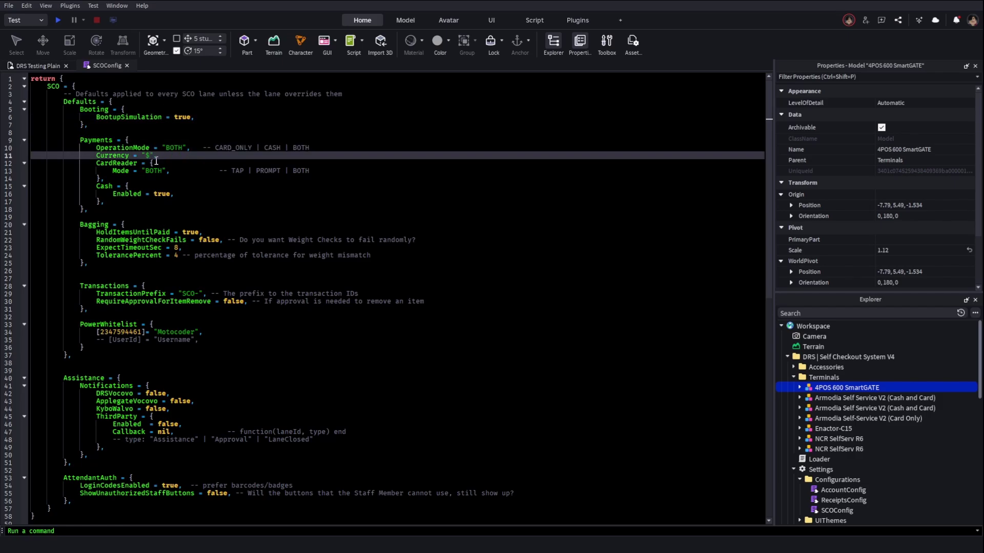
double_click(154, 171)
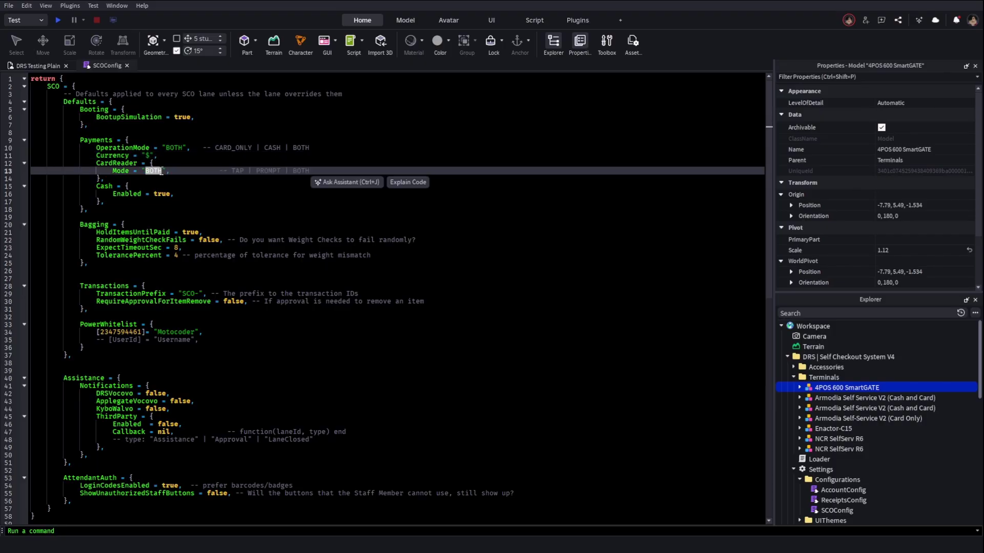
click(154, 193)
double_click(161, 193)
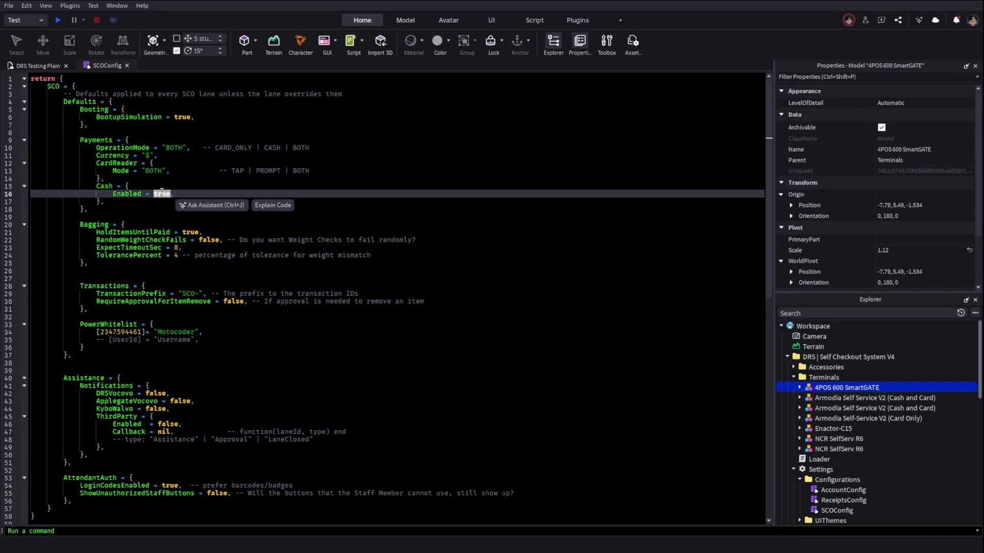
click(175, 233)
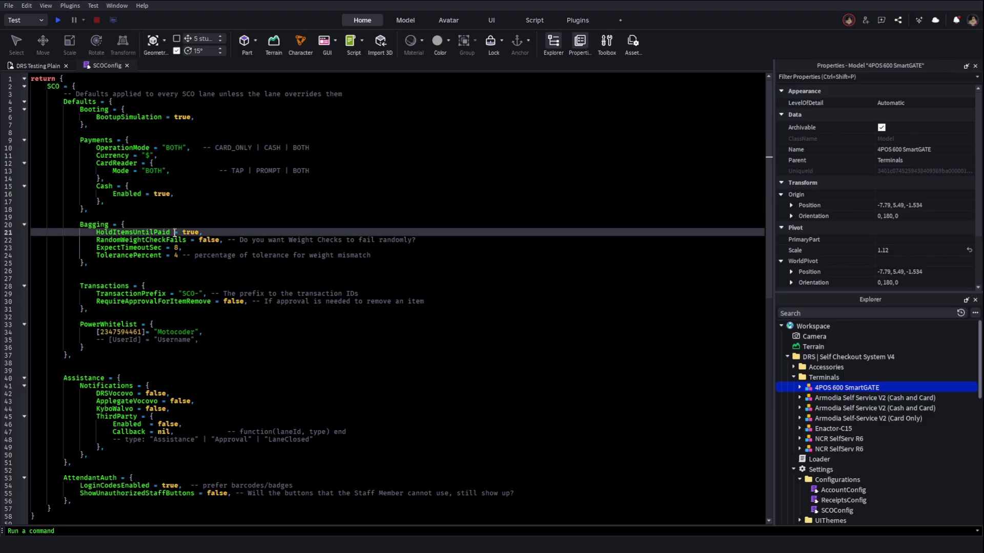
double_click(190, 233)
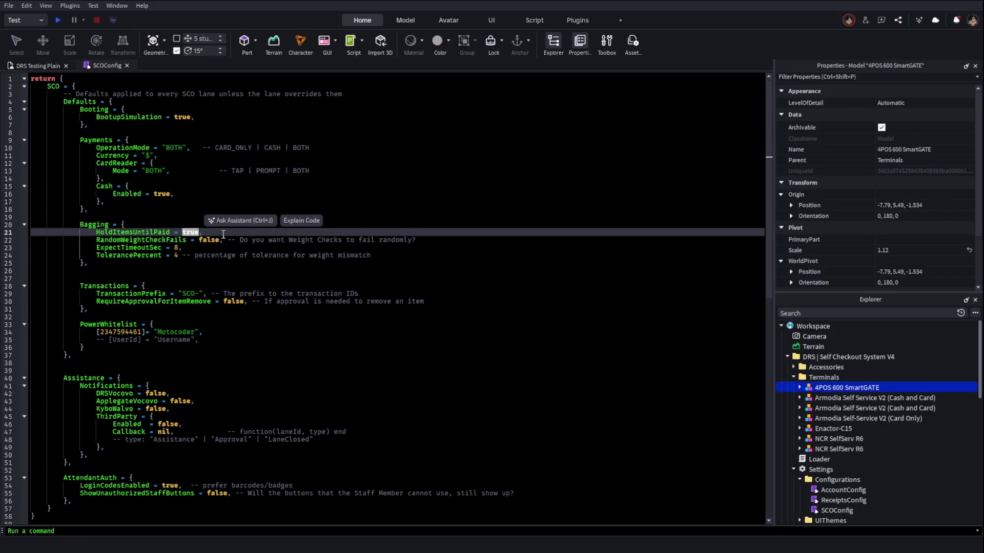
click(203, 233)
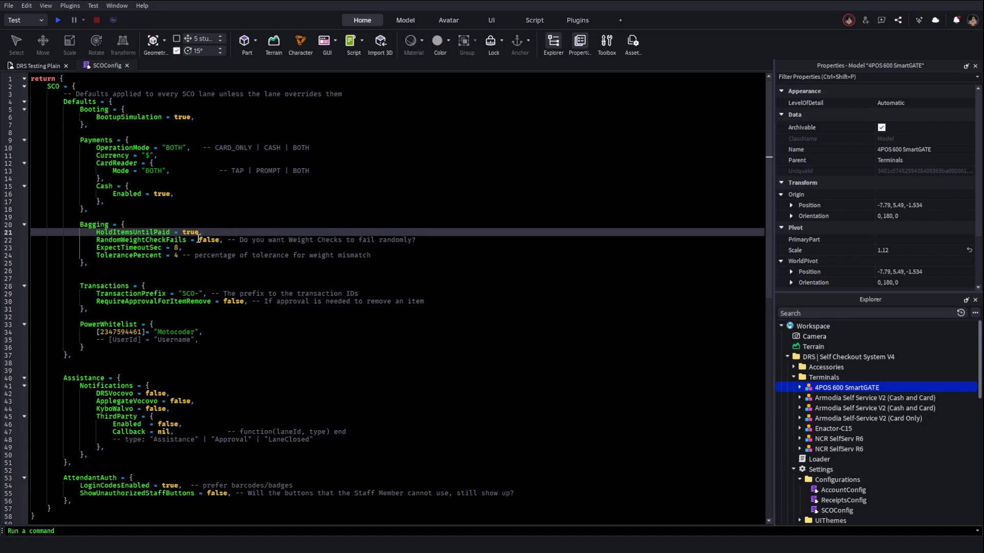
click(205, 247)
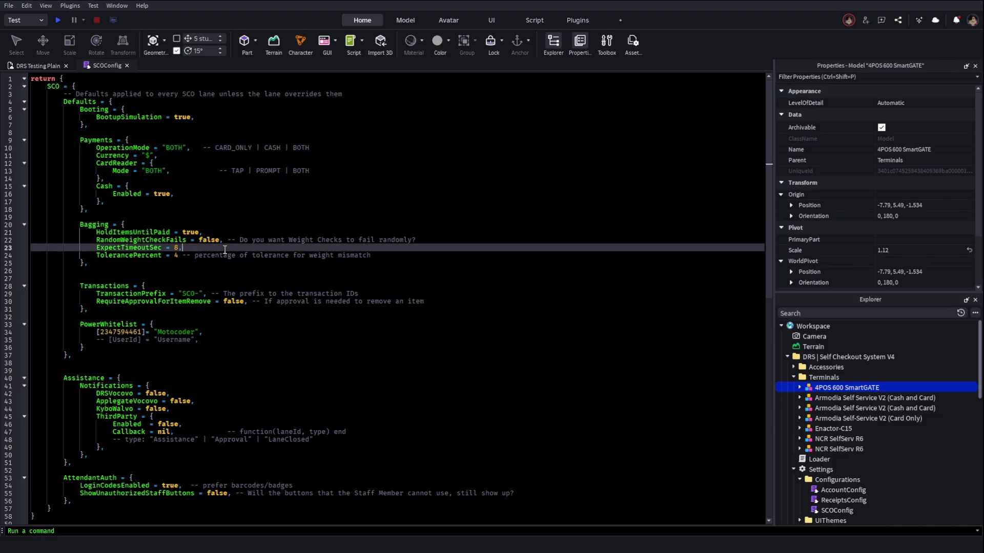
double_click(208, 241)
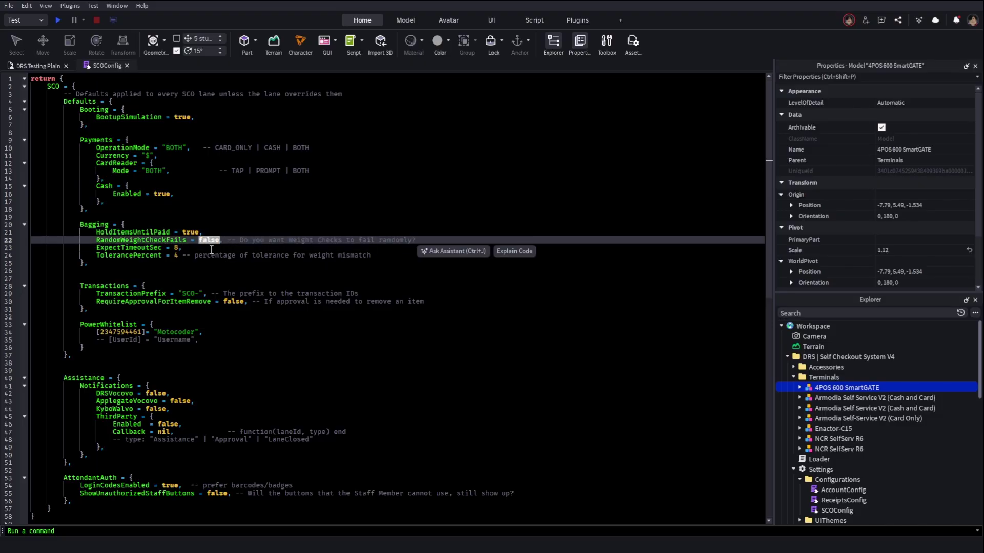
click(209, 247)
scroll(188, 242, down, 2)
click(190, 245)
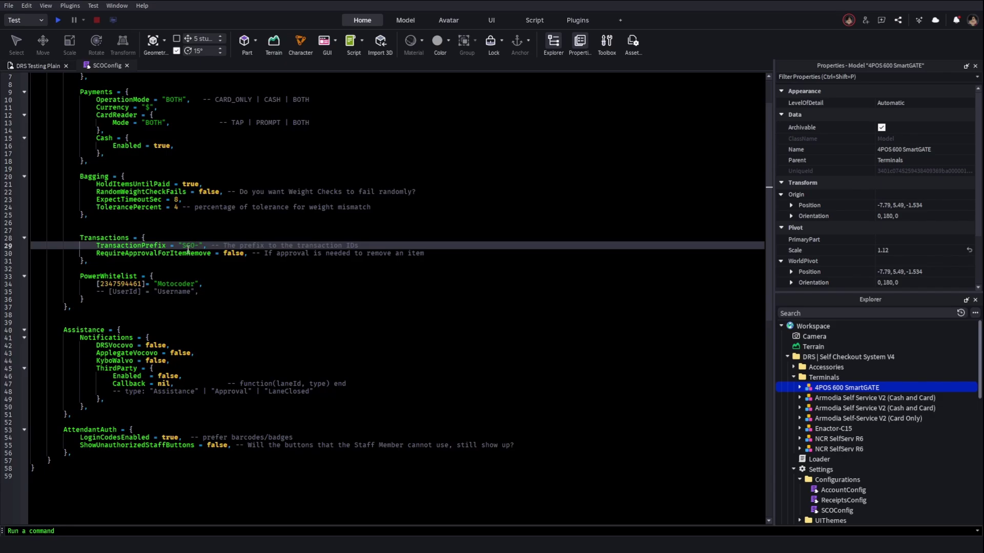
double_click(188, 248)
click(196, 253)
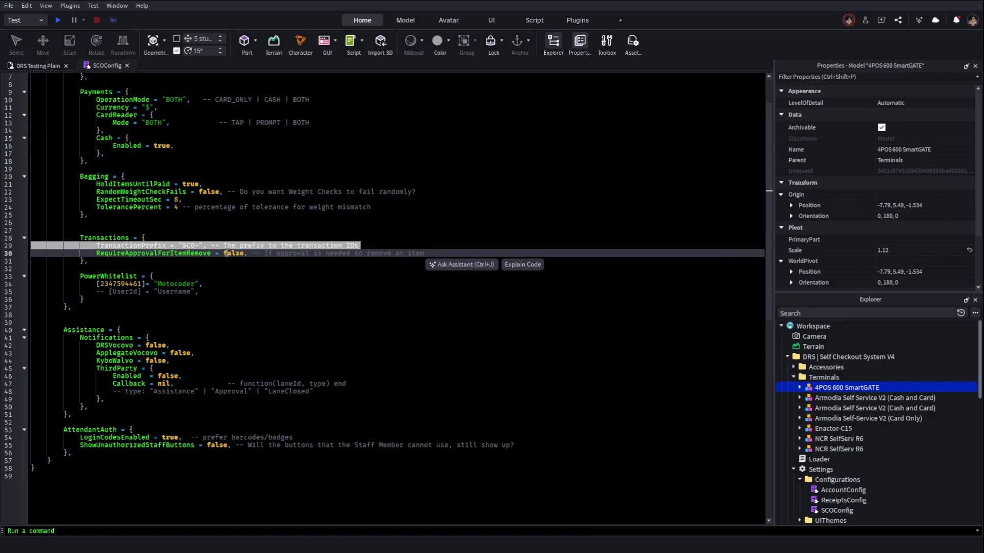
key(Tab)
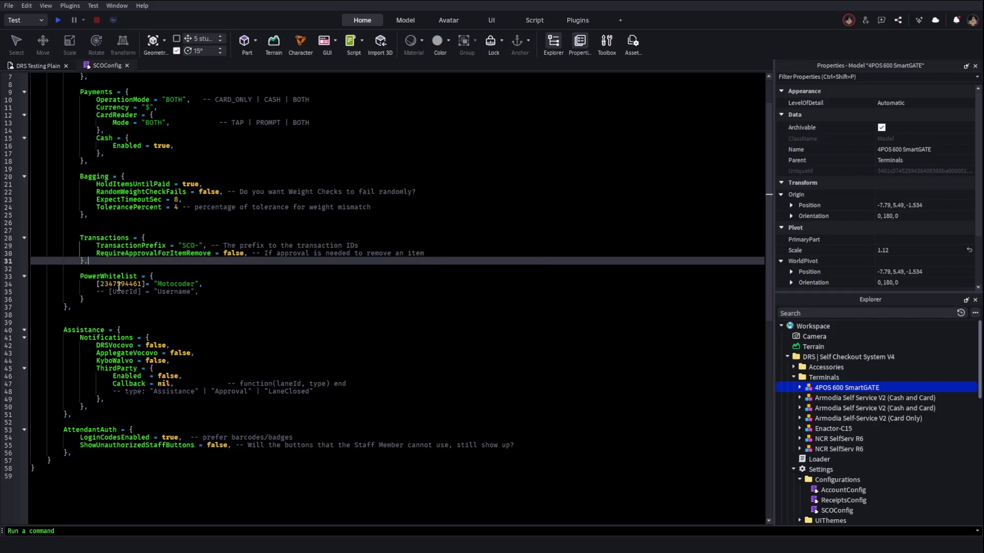
double_click(118, 283)
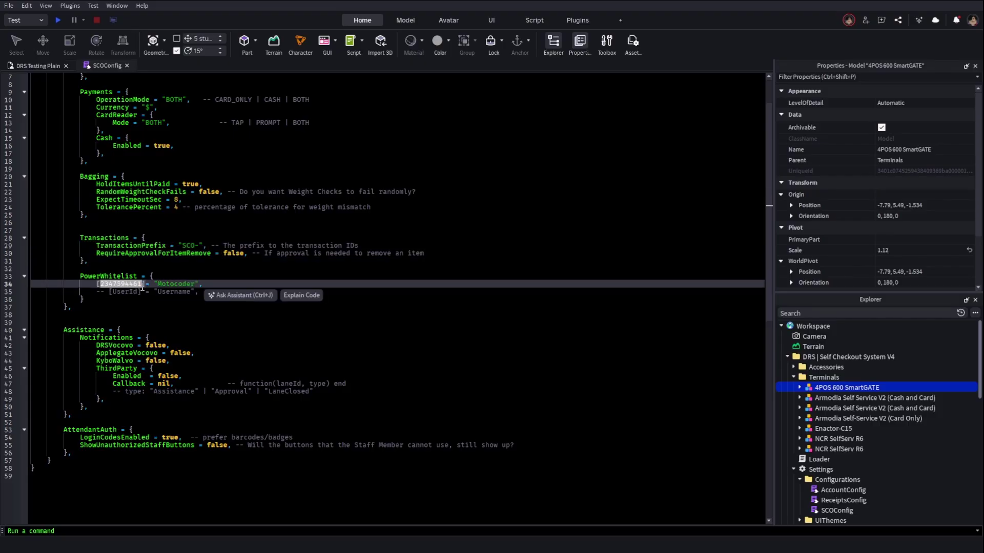
click(166, 275)
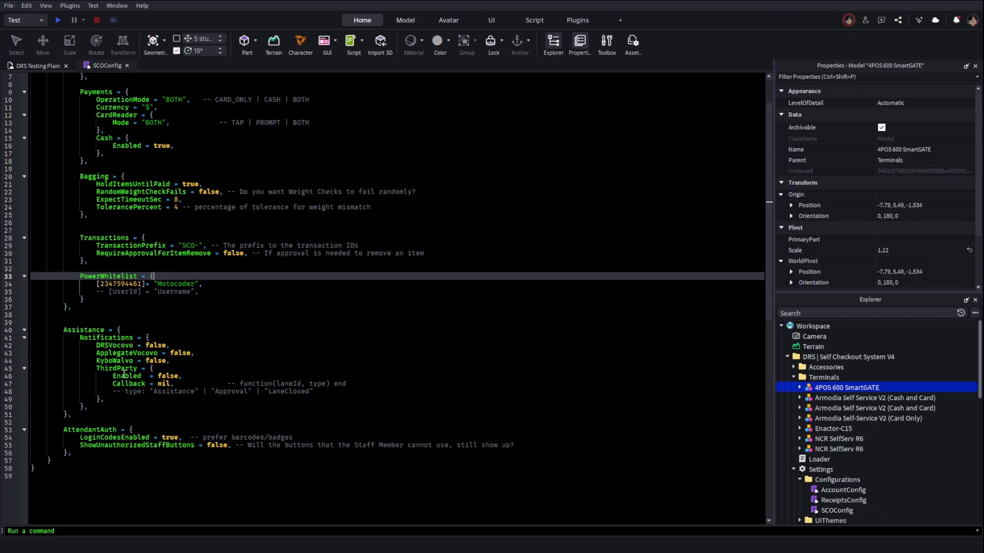
scroll(135, 360, down, 2)
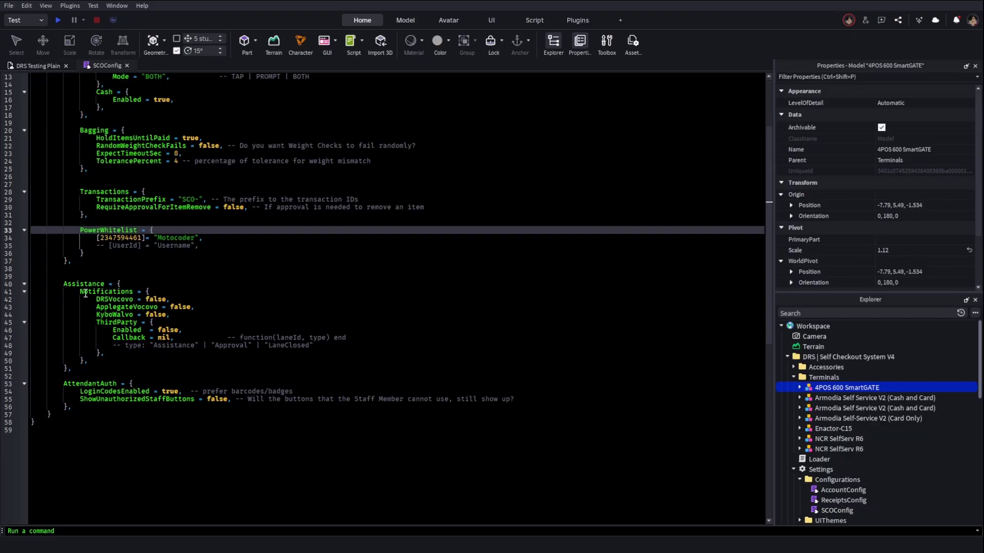
drag(100, 298, 97, 322)
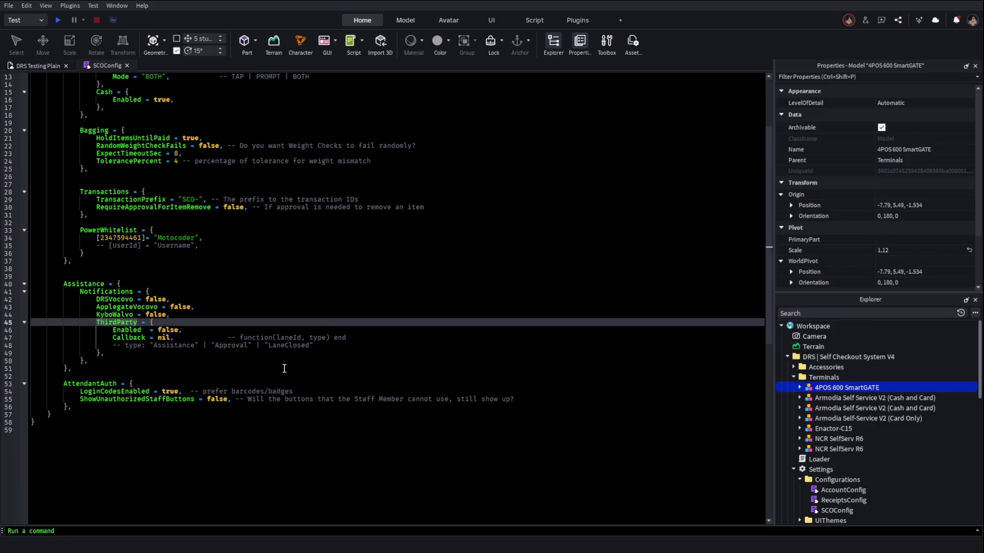
click(315, 337)
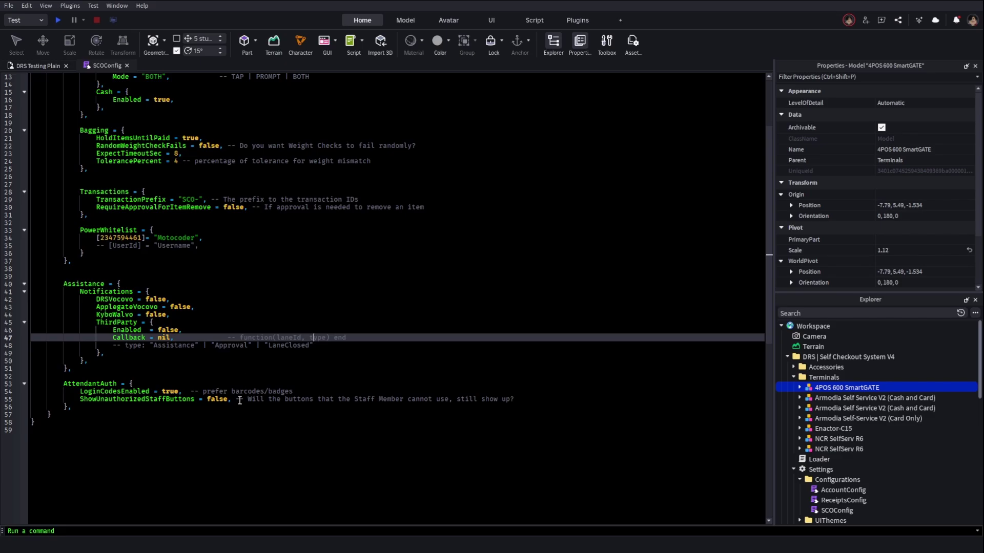
Close SCOConfig and focus the camera on the NCR SelfServ R6 terminal
click(127, 65)
scroll(801, 479, down, 3)
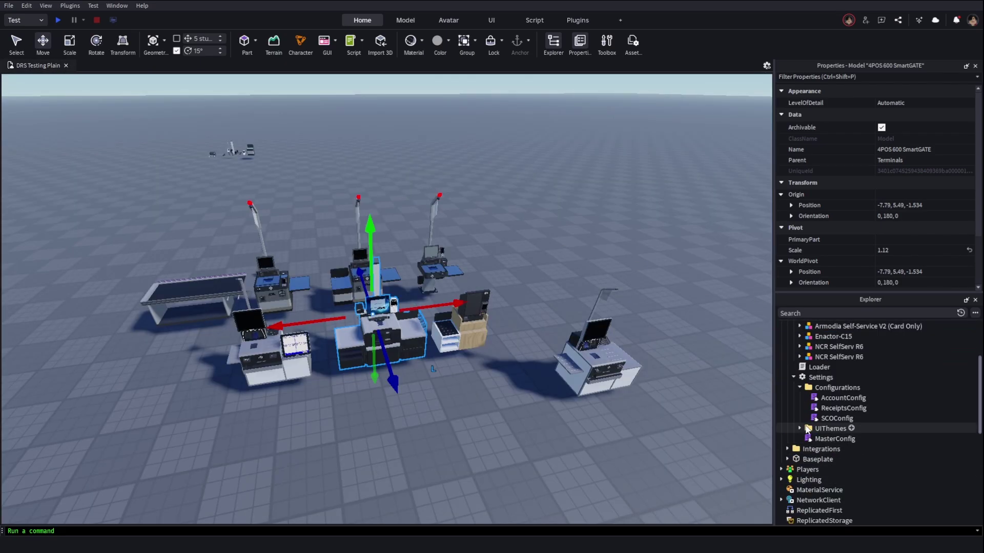
scroll(816, 421, up, 2)
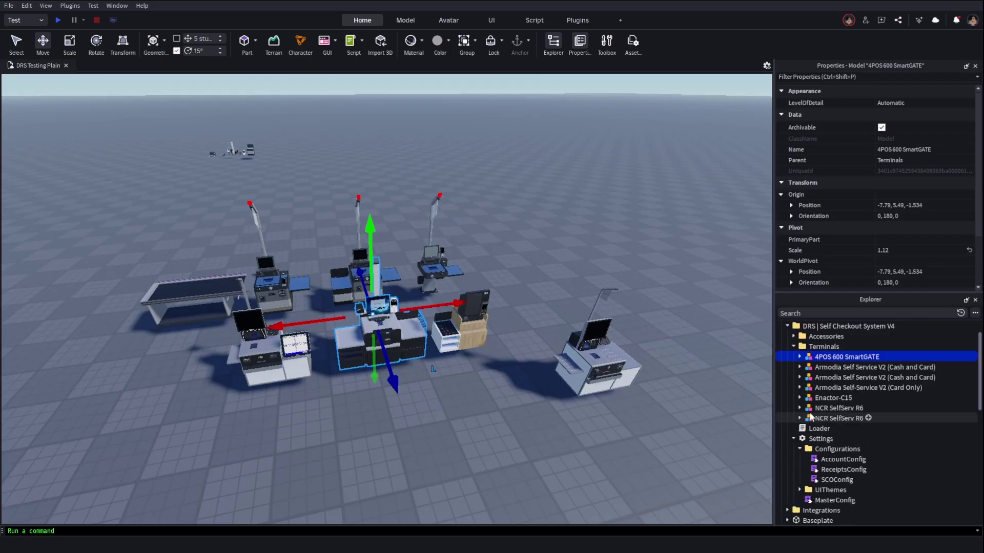
click(287, 353)
scroll(489, 235, up, 4)
scroll(381, 358, down, 2)
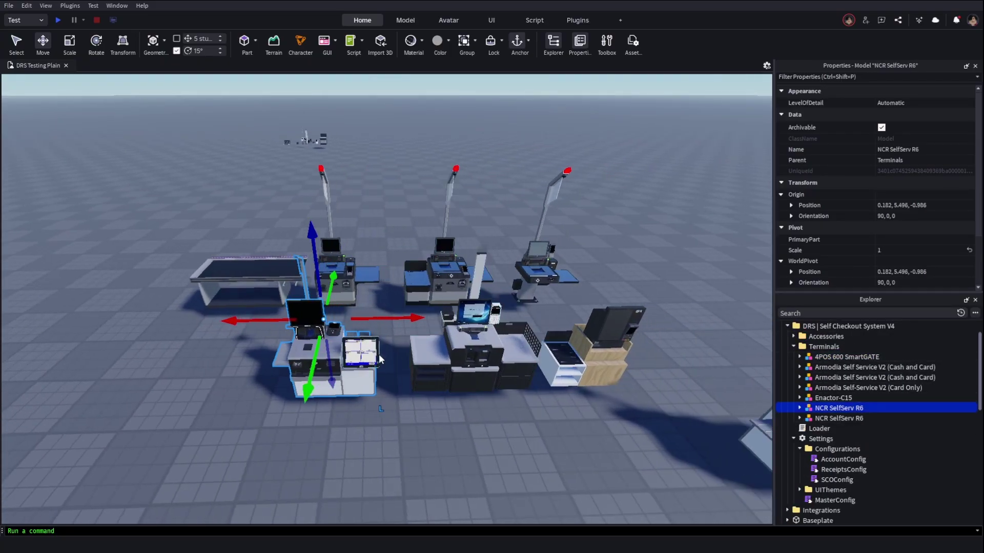
click(381, 359)
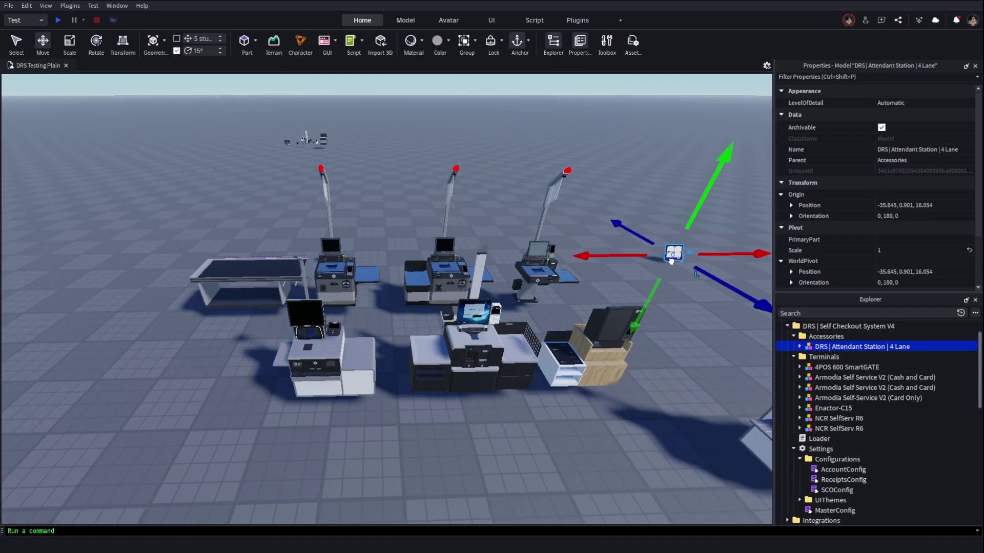
click(839, 418)
key(f)
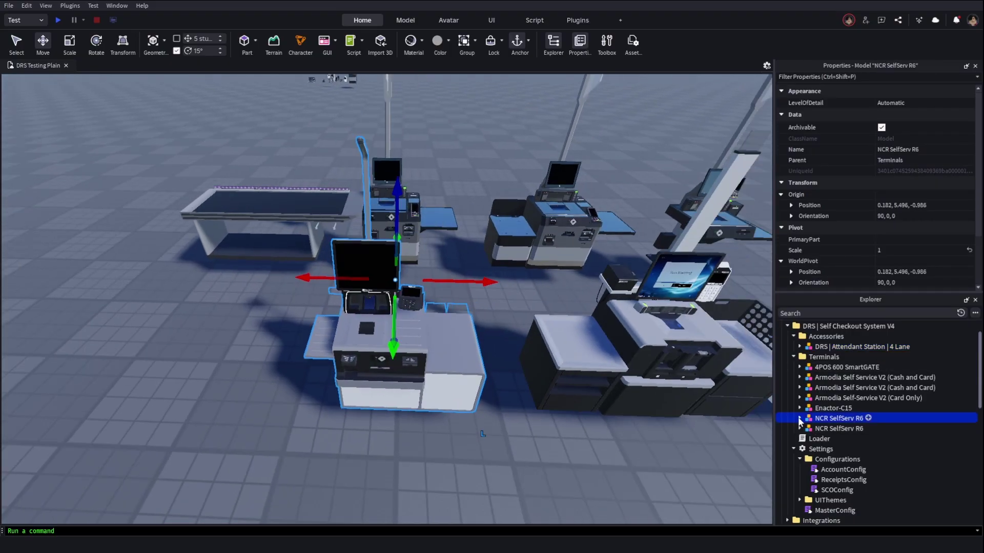
Open the terminal's LaneConfiguration script and check its LaneId value 1
click(800, 418)
double_click(849, 449)
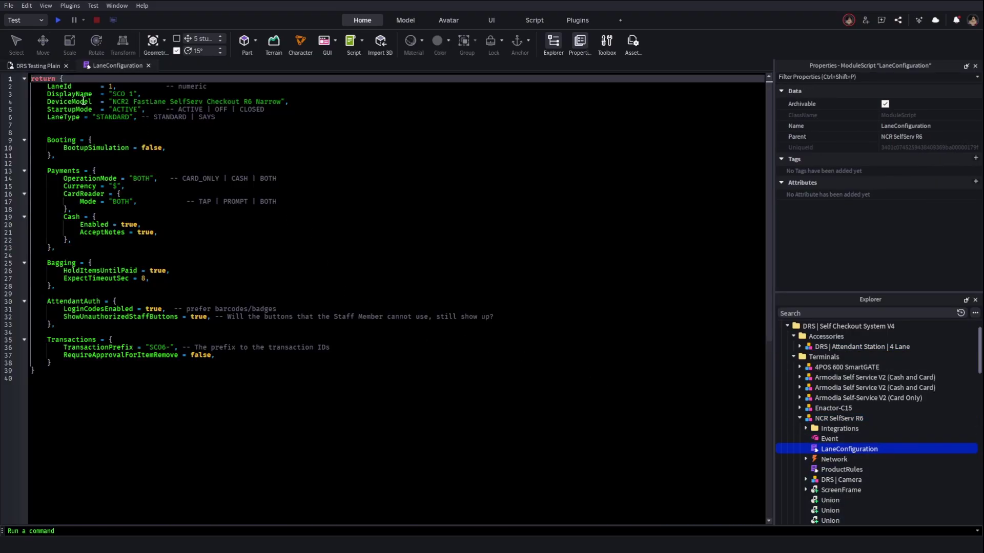
double_click(110, 86)
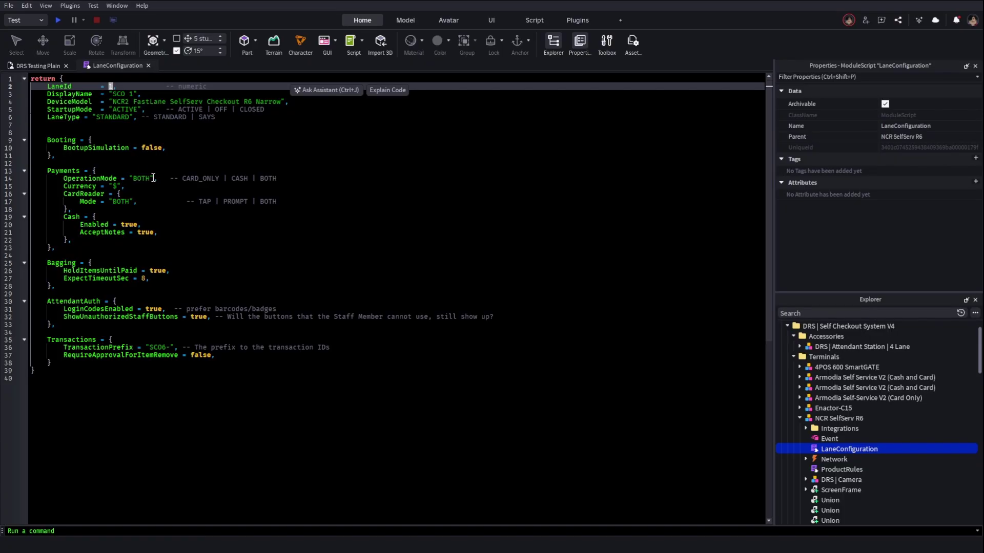
Close LaneConfiguration, collapse the NCR SelfServ R6 terminal and raise the camera over the checkouts
click(148, 65)
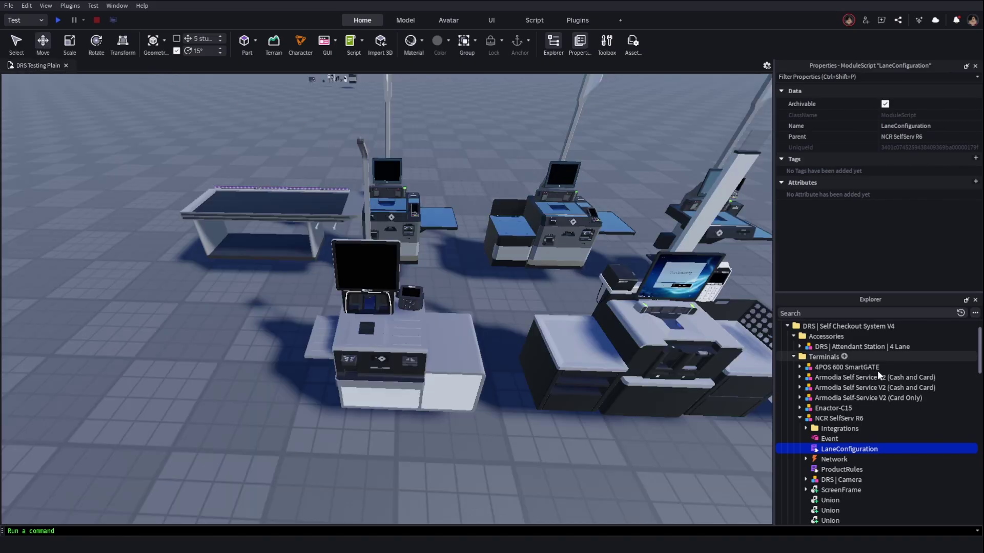
click(800, 419)
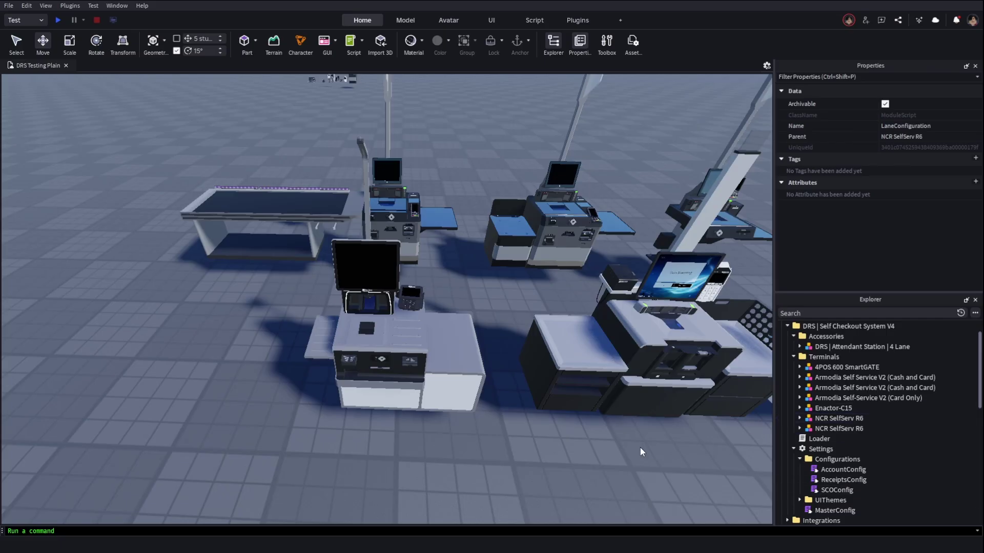
scroll(574, 326, down, 10)
scroll(574, 326, up, 3)
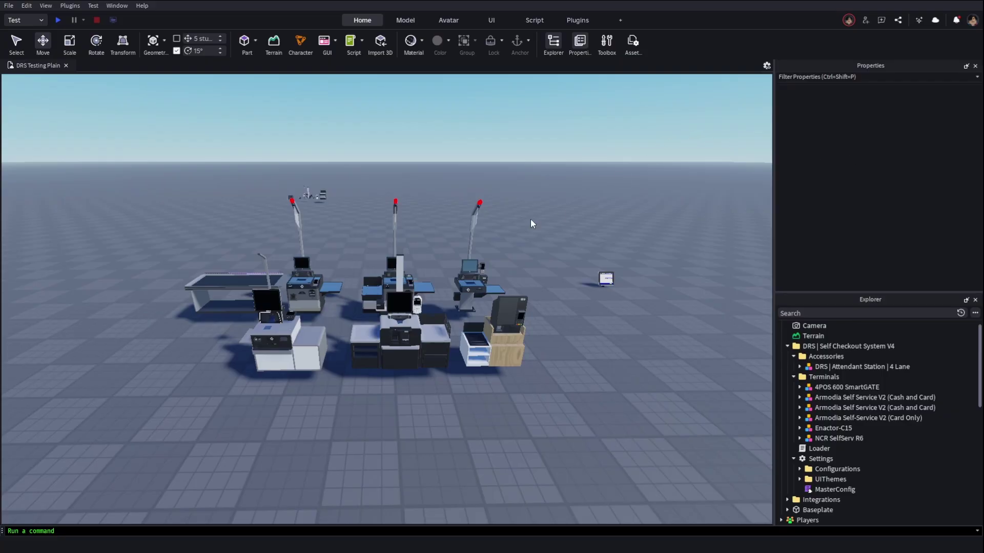
scroll(475, 250, up, 3)
scroll(476, 249, down, 3)
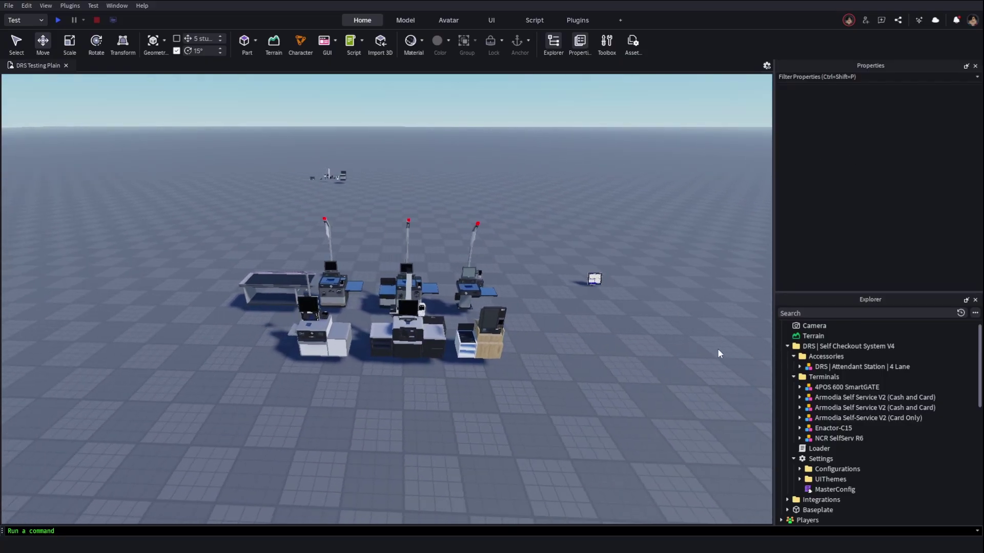
key(e)
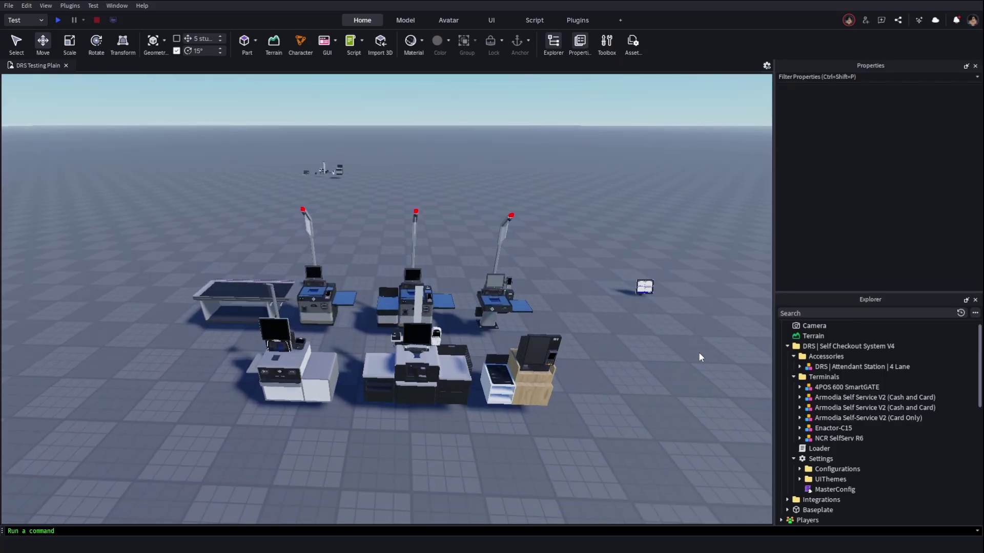
right_drag(610, 349, 626, 357)
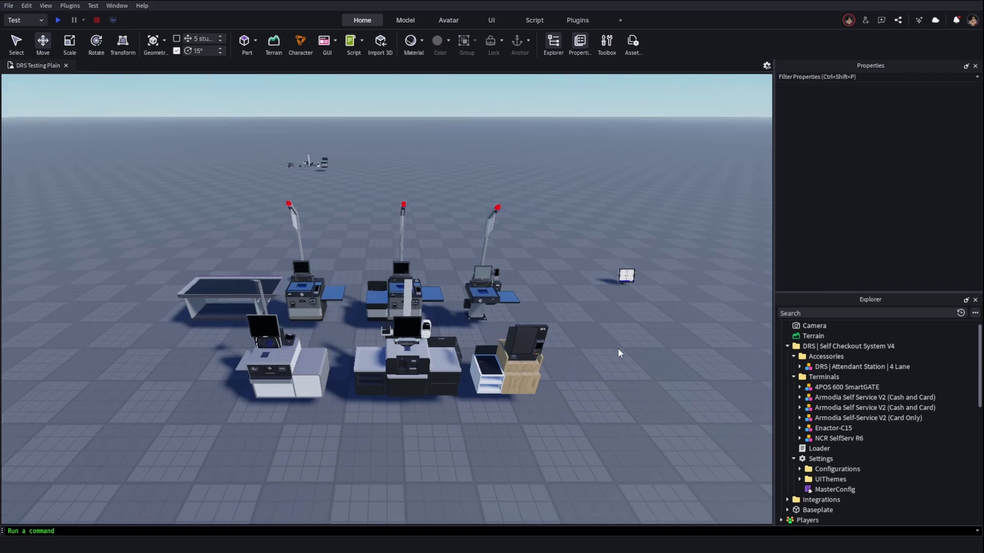
Expand UIThemes and inspect the Original and Original-Armodia themes
click(799, 479)
scroll(806, 461, down, 3)
click(832, 398)
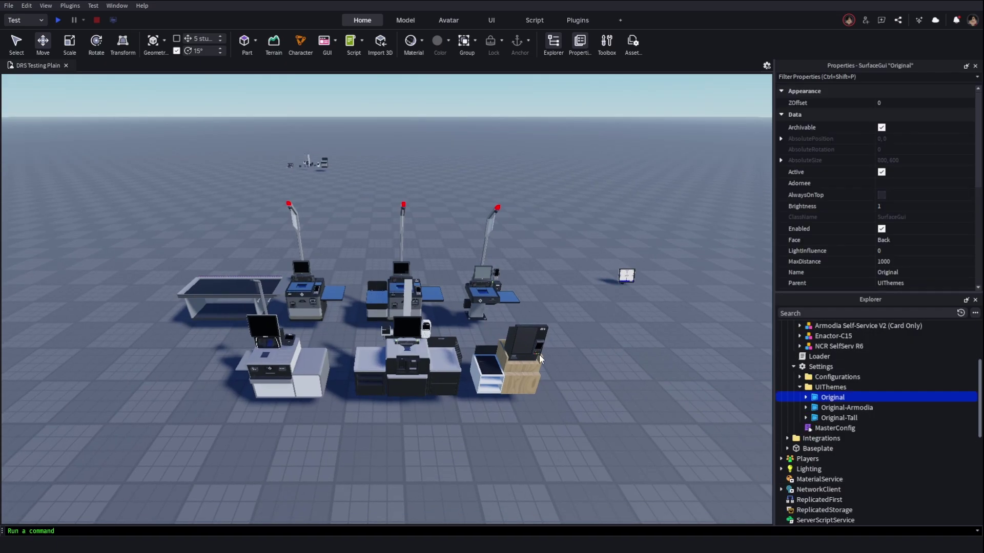
scroll(584, 305, up, 5)
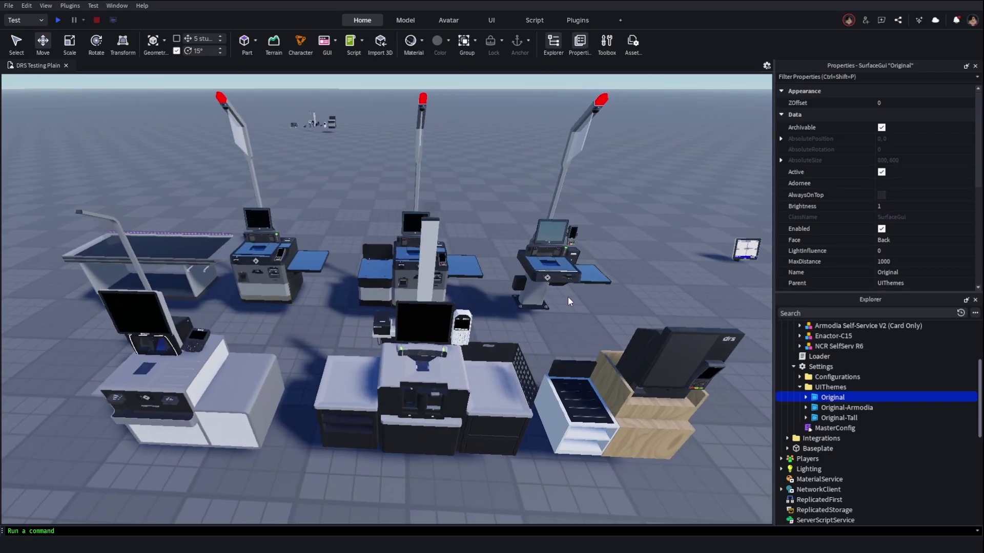
click(841, 407)
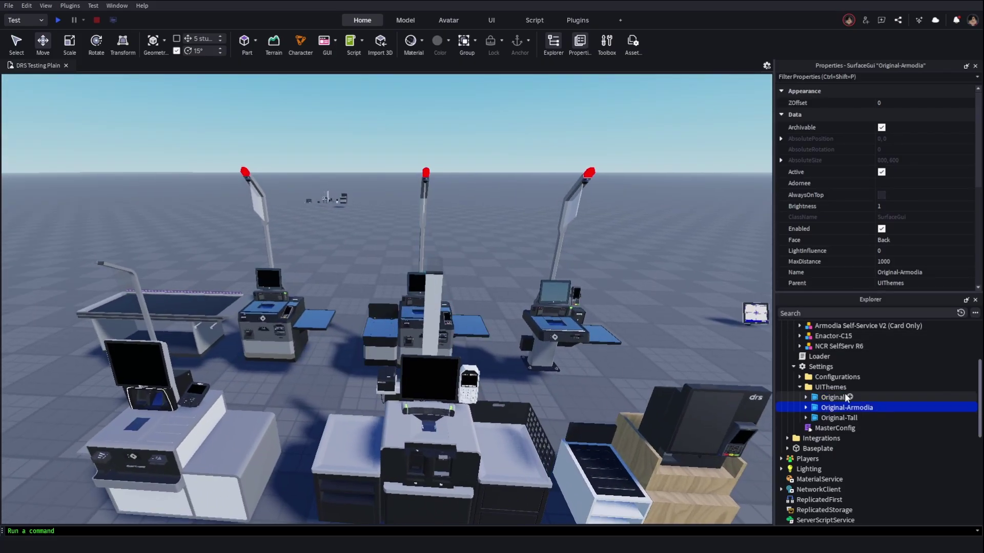
scroll(395, 328, up, 10)
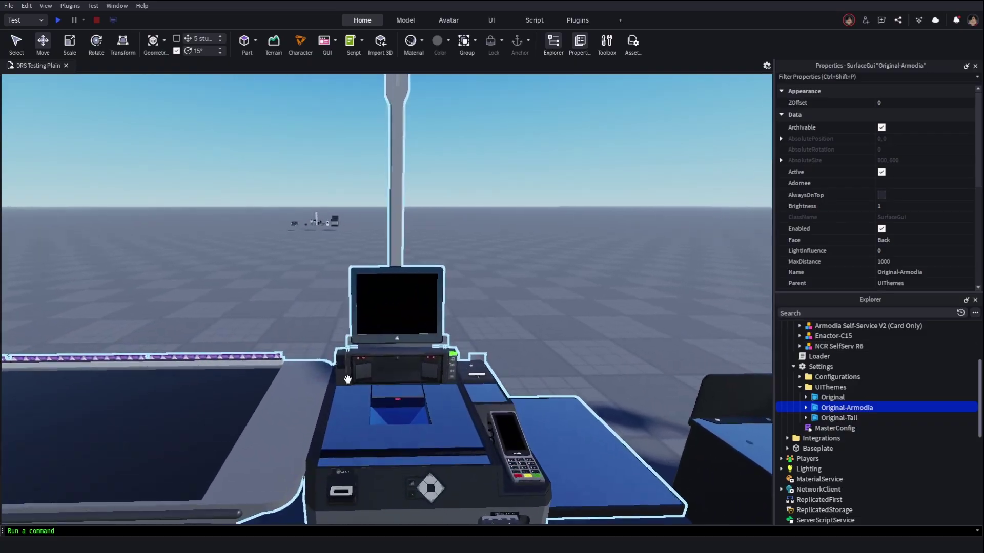
scroll(347, 379, down, 10)
key(d)
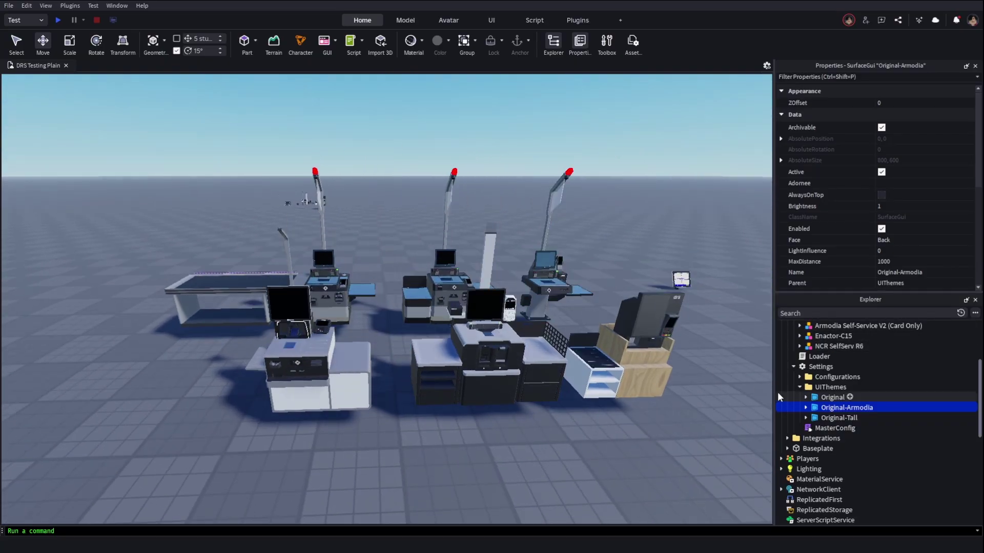
click(832, 398)
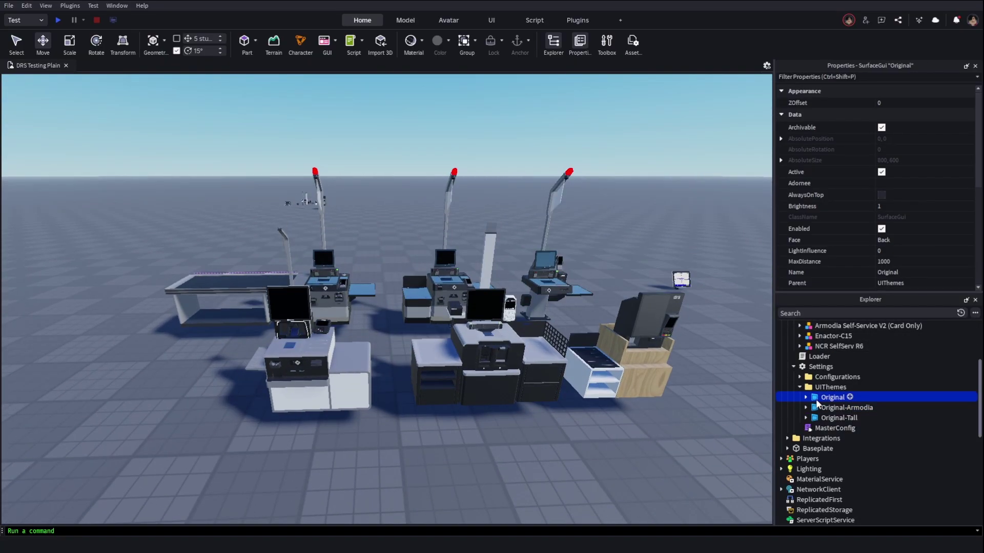
Duplicate the Original theme and name the copy Special
key(ctrl+d)
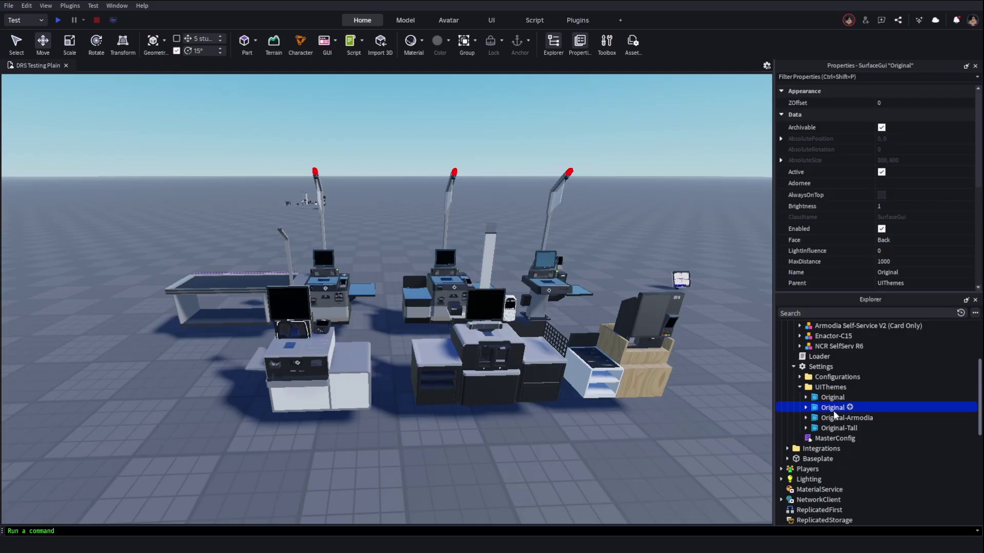
key(F2)
text(Special)
key(Return)
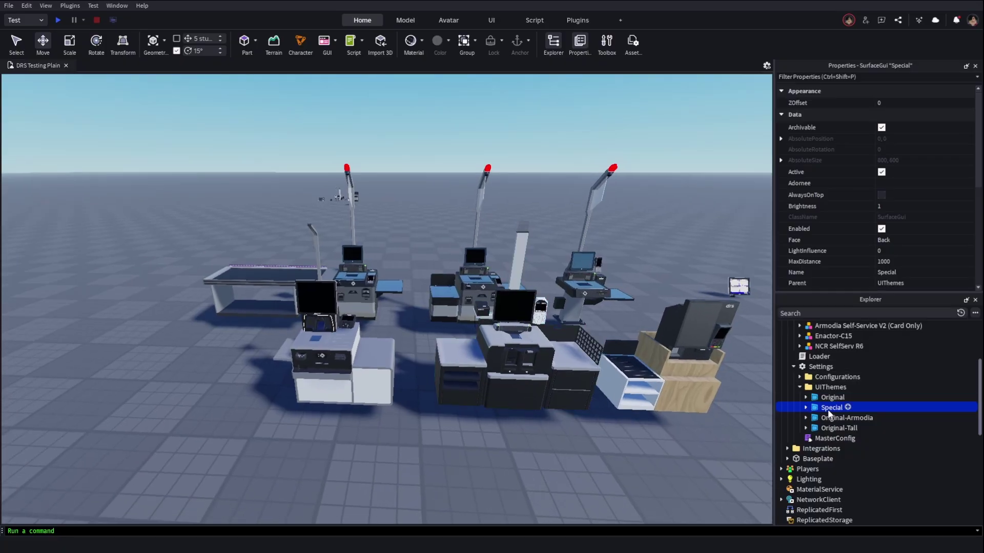
Duplicate the Special theme and rename the copy Special-Armodia
click(831, 398)
click(819, 408)
key(ctrl+d)
scroll(697, 386, up, 5)
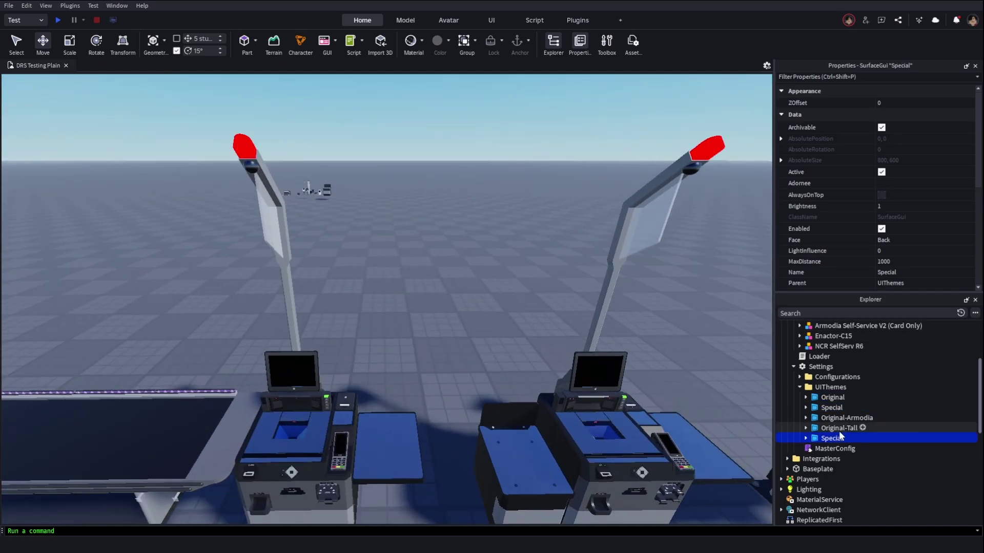
click(841, 438)
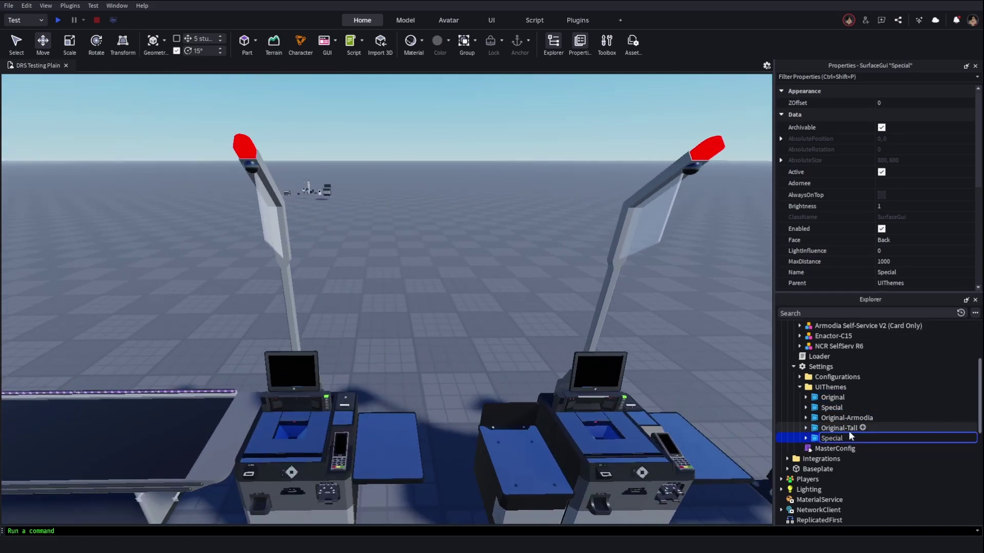
text(-Armodia)
key(Return)
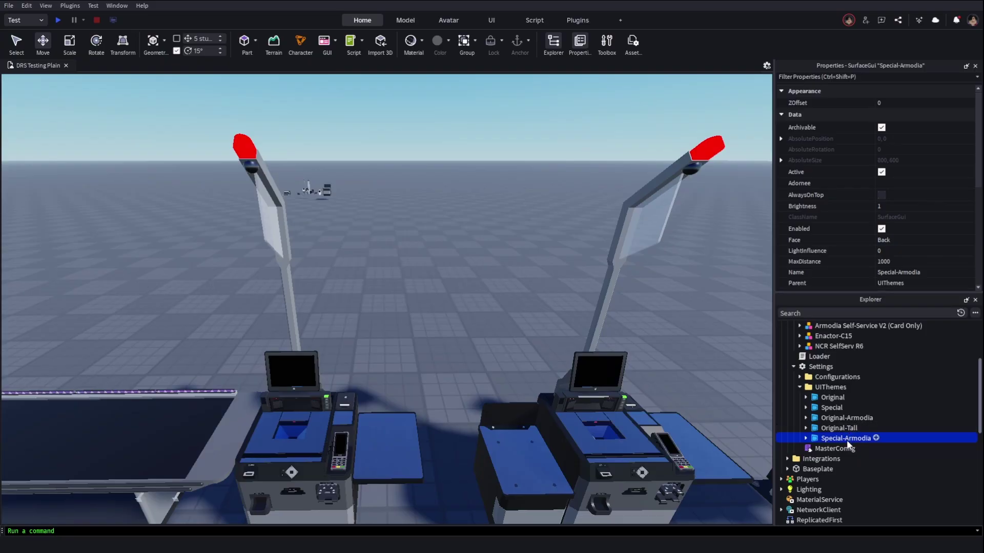
Duplicate Special-Armodia and rename the new copy Special-Tall
scroll(561, 326, down, 5)
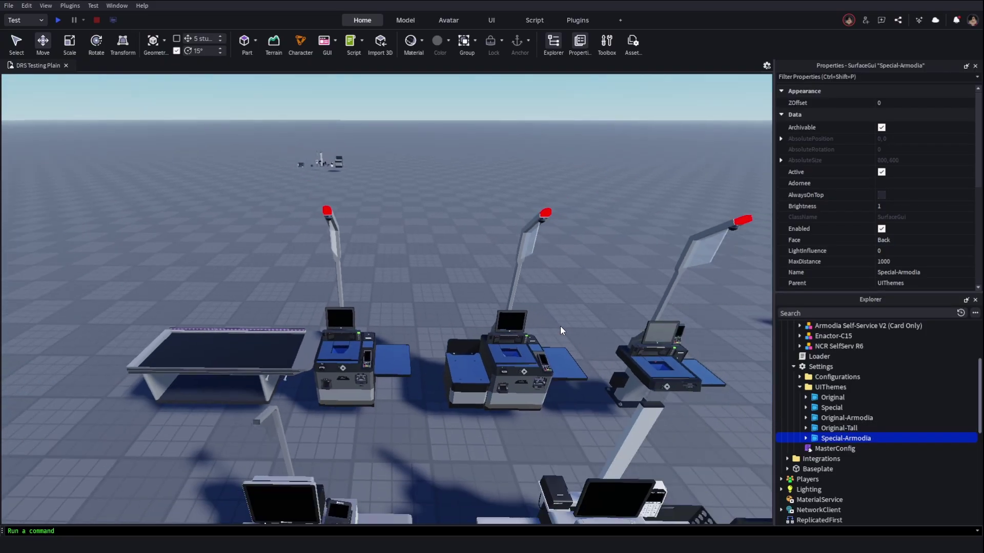
scroll(359, 212, down, 4)
scroll(359, 211, up, 4)
scroll(301, 259, down, 3)
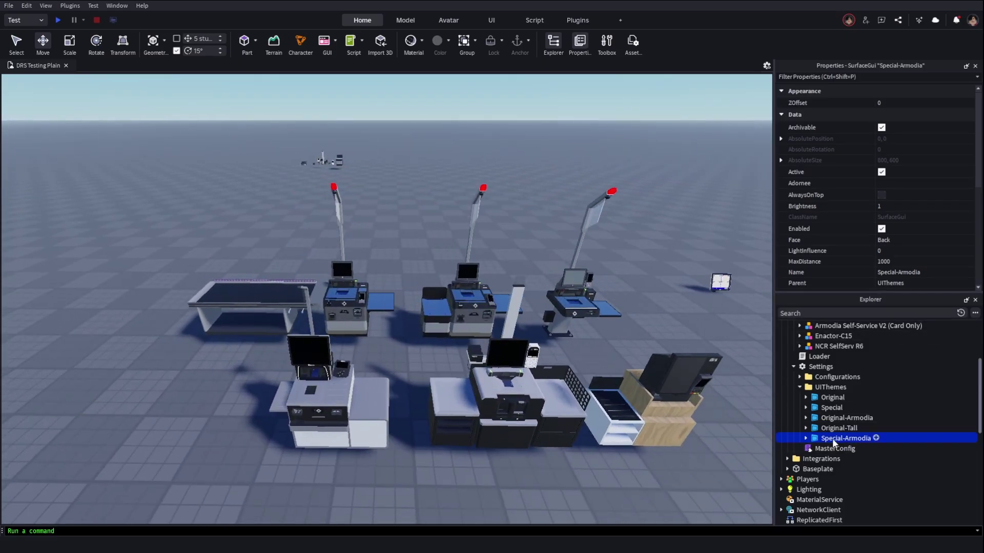
key(d)
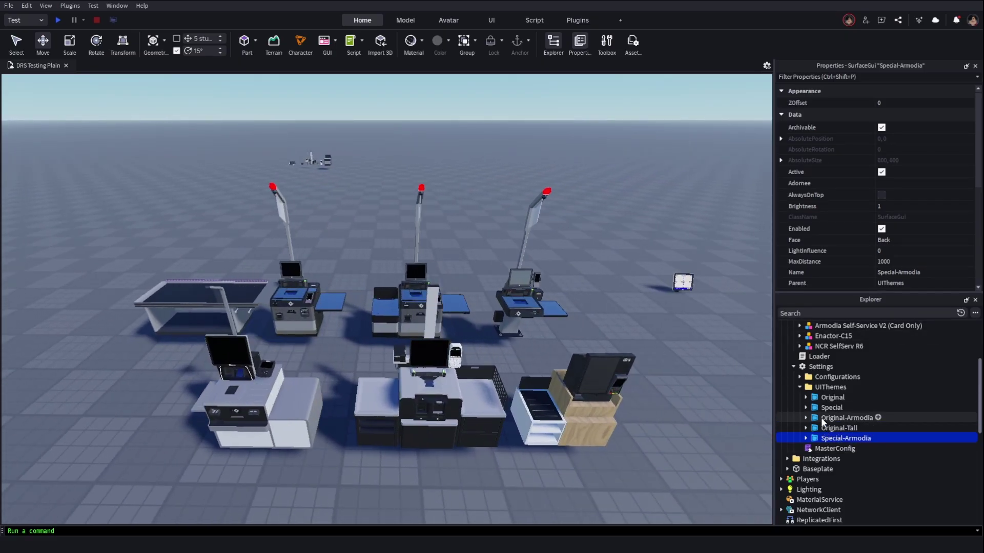
key(ctrl+d)
scroll(431, 413, up, 5)
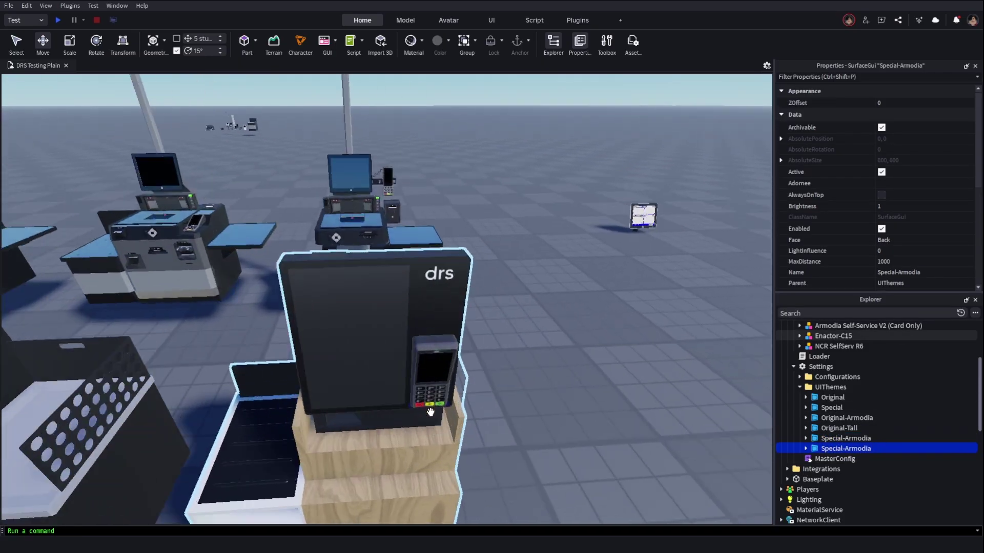
scroll(430, 412, up, 2)
scroll(430, 412, down, 5)
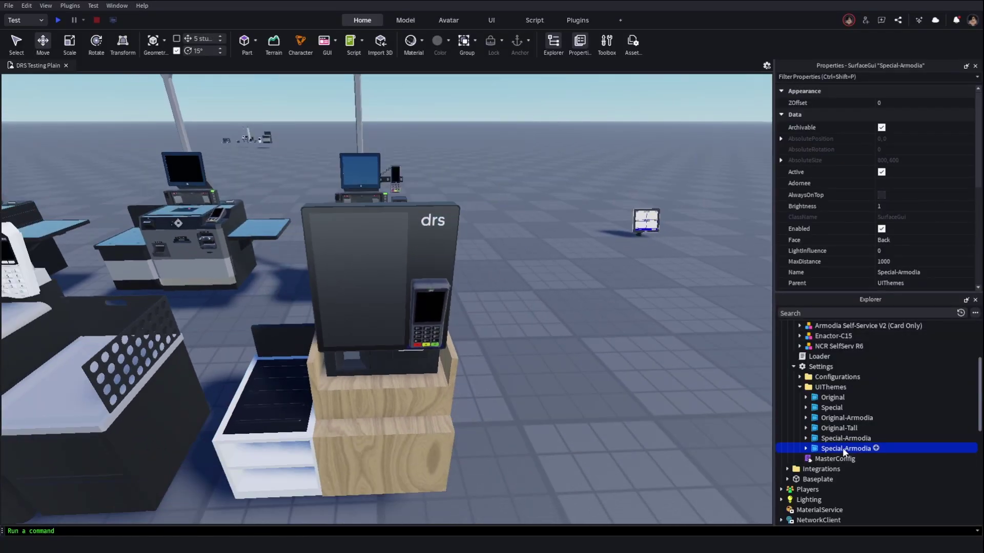
double_click(843, 448)
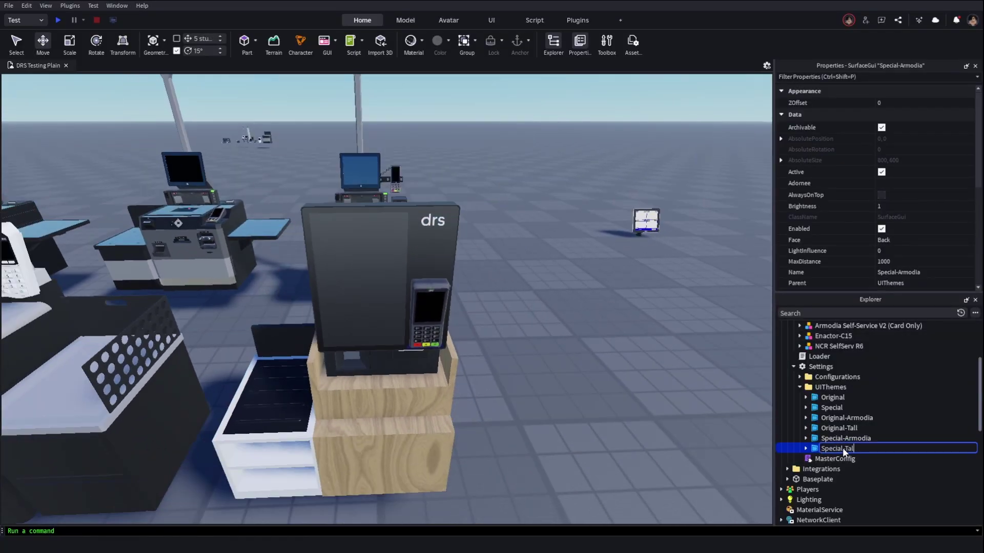
text(Tall)
key(Return)
scroll(623, 368, down, 5)
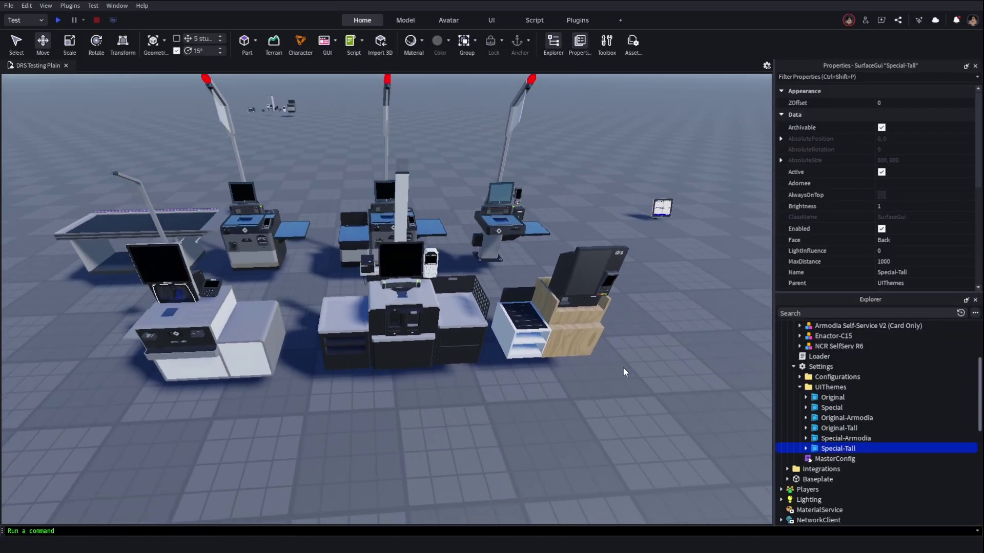
scroll(623, 367, up, 3)
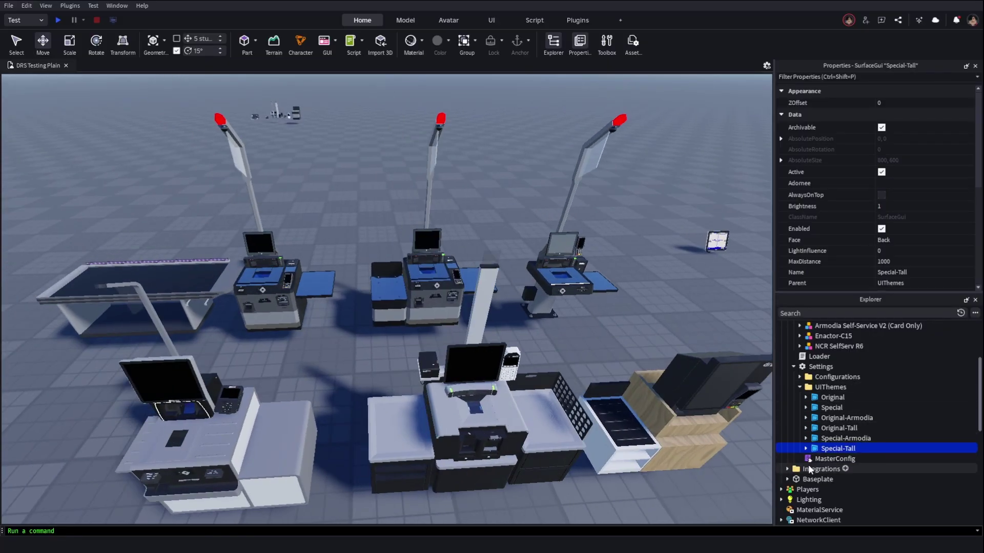
In the MasterConfig script, replace the UITheme value "Original" with "Special"
double_click(825, 459)
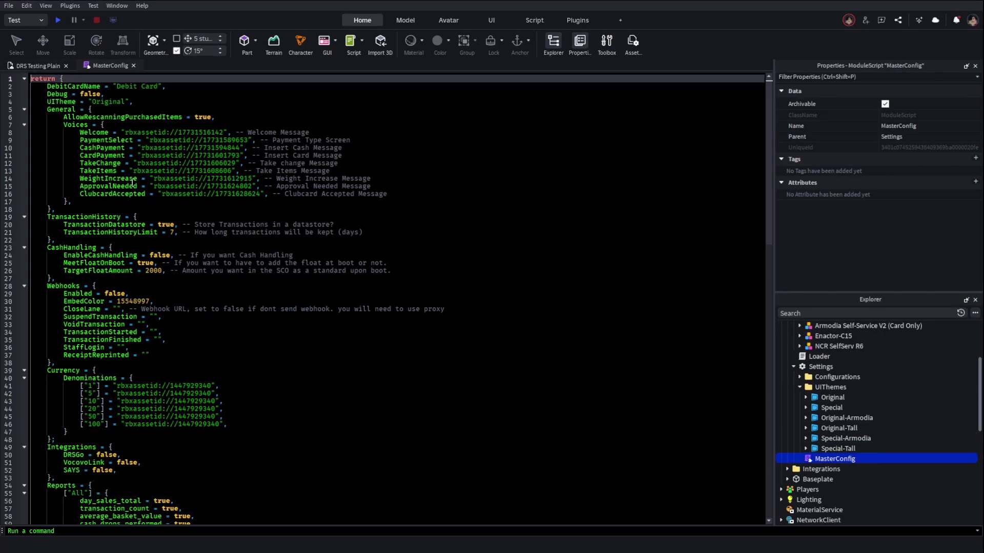
scroll(127, 175, down, 6)
scroll(128, 175, up, 6)
double_click(62, 101)
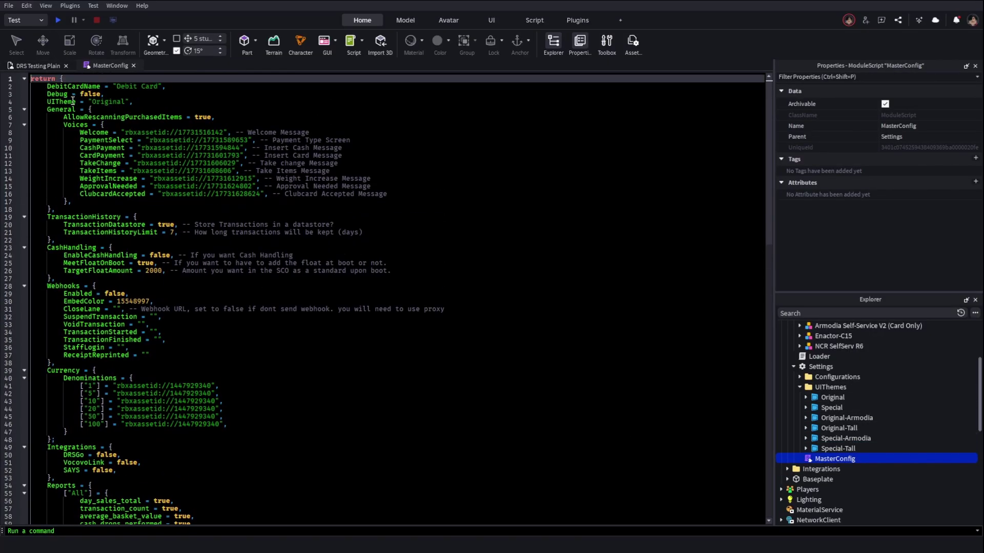
double_click(112, 102)
text(Special)
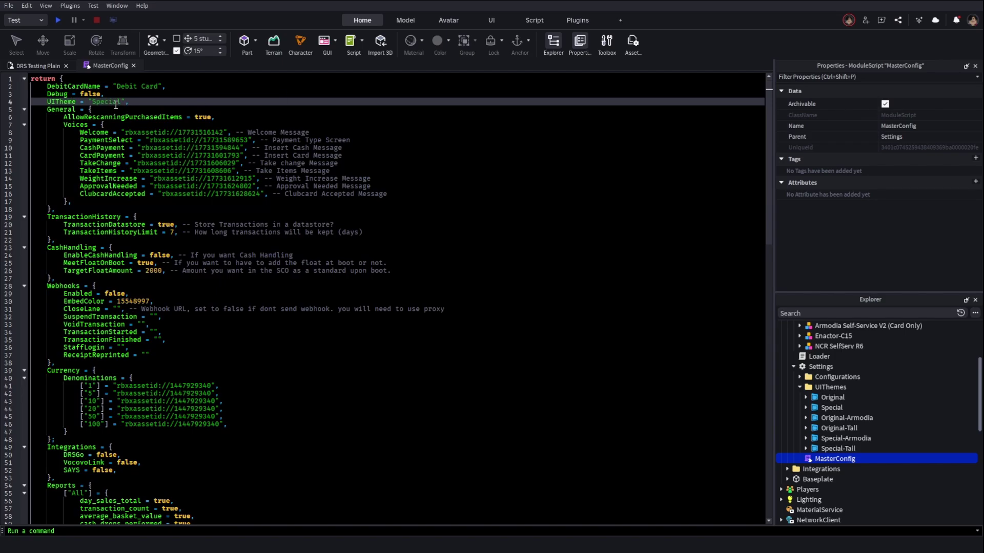
Return to the 3D scene and inspect the Special and Special-Armodia themes
click(38, 66)
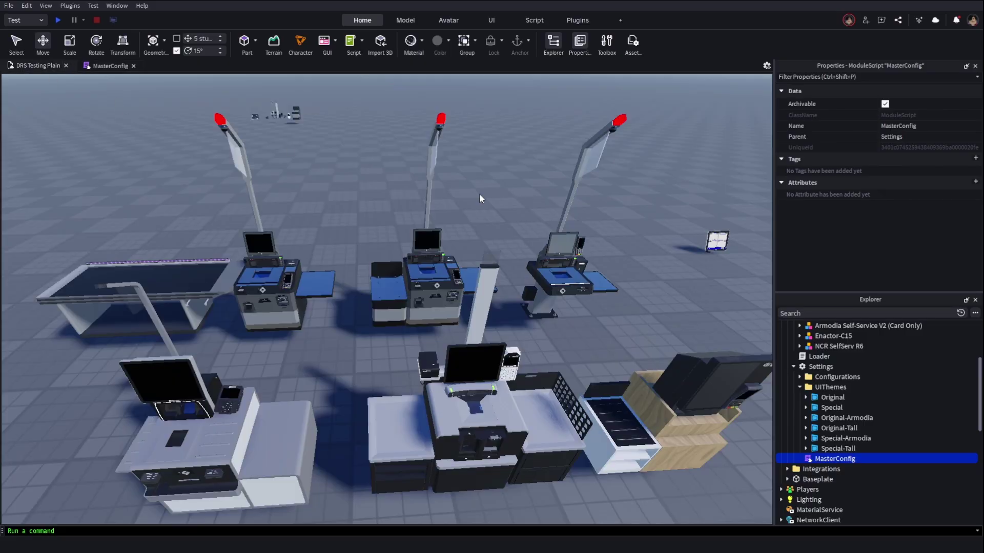
click(831, 407)
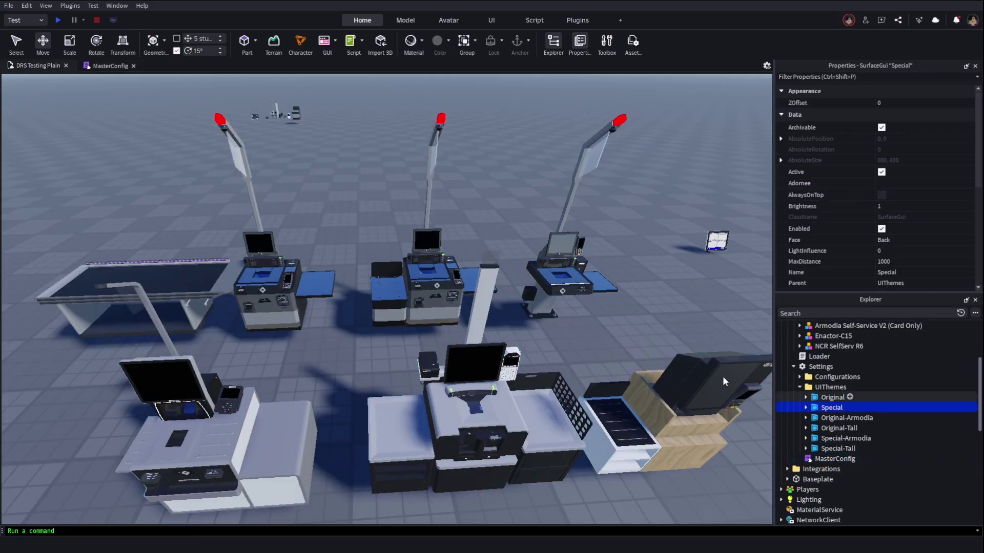
click(820, 438)
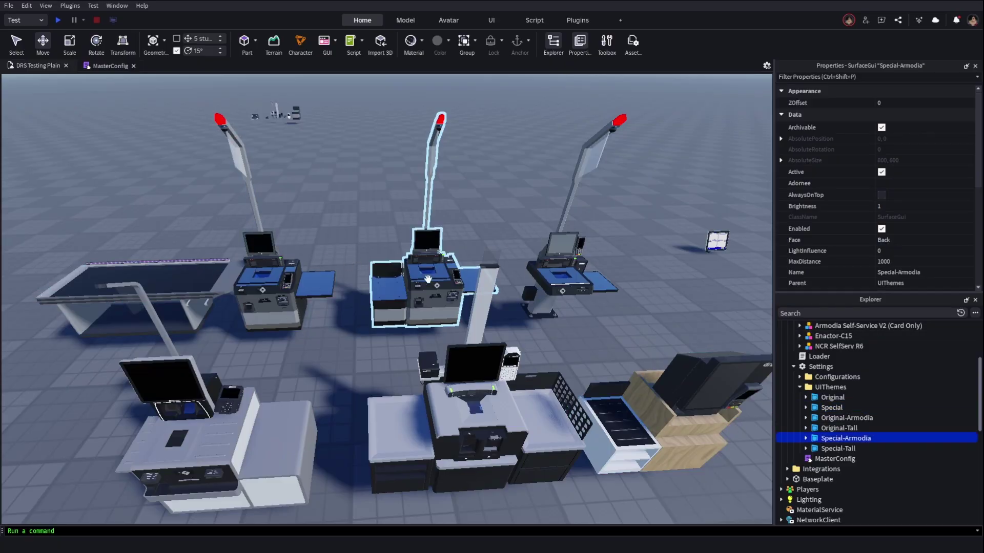
click(825, 459)
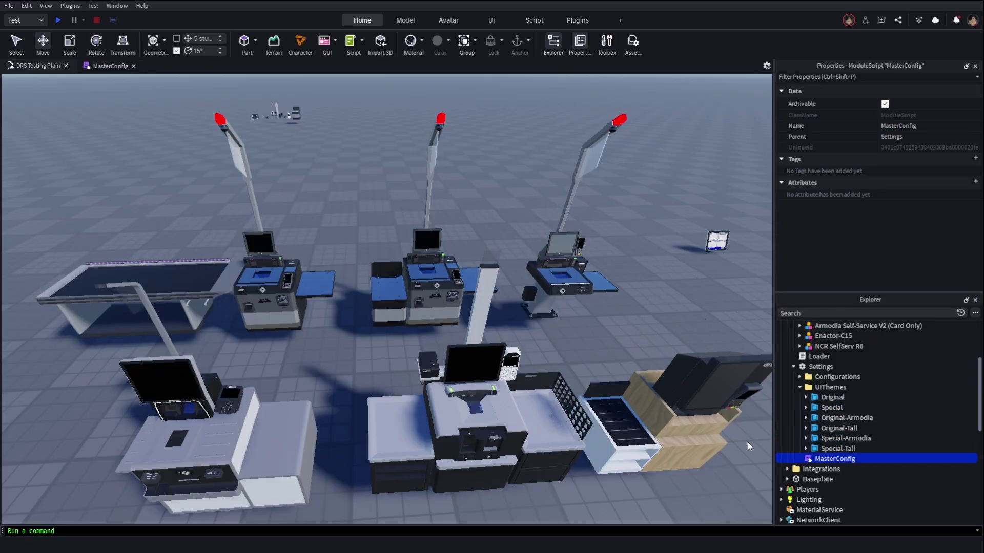
Inspect the Enactor-C15 checkout model, selecting it and clearing the selection
click(679, 398)
click(638, 312)
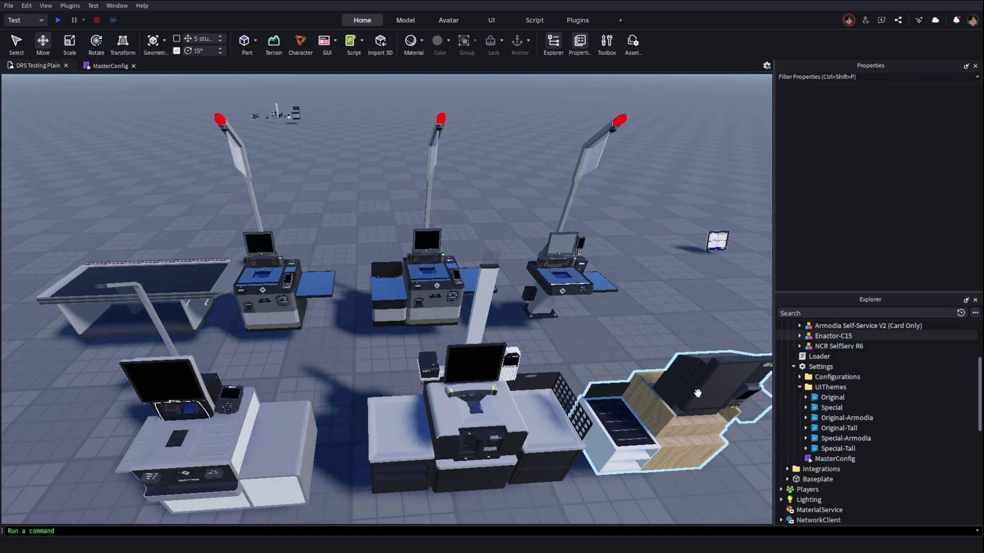
click(833, 335)
scroll(871, 241, down, 3)
click(675, 312)
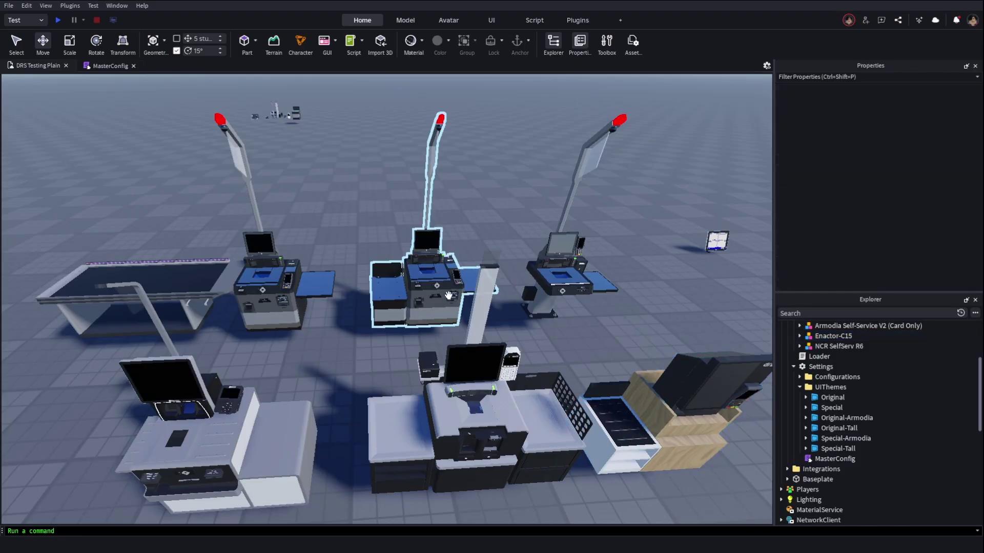
scroll(259, 284, down, 5)
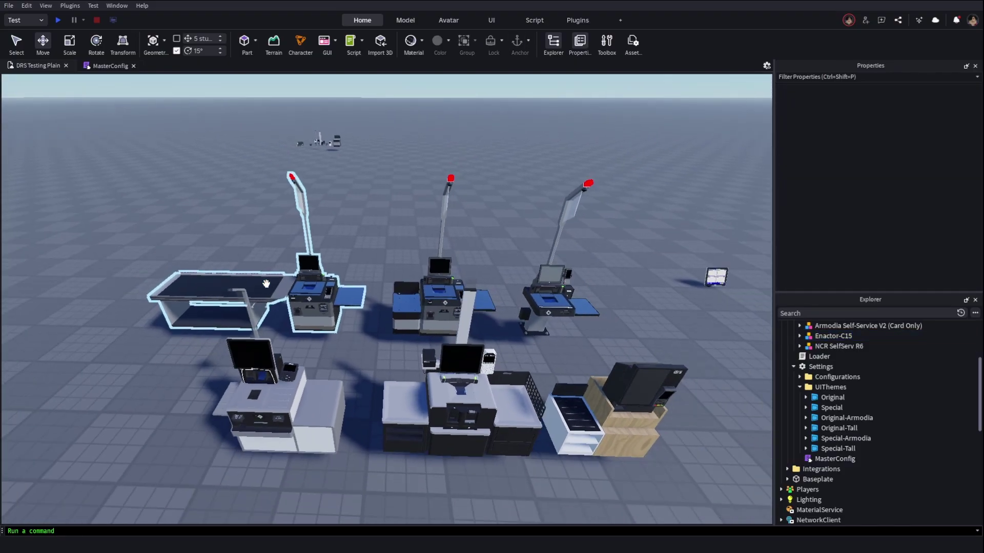
scroll(307, 300, up, 4)
scroll(307, 300, down, 2)
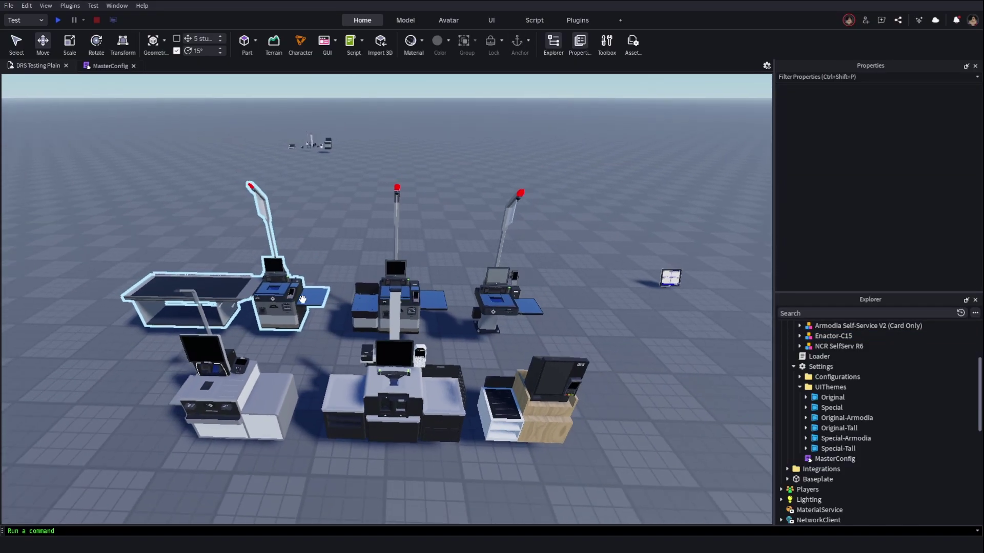
Inspect the left Armodia checkout, then collapse the UIThemes folder
click(301, 299)
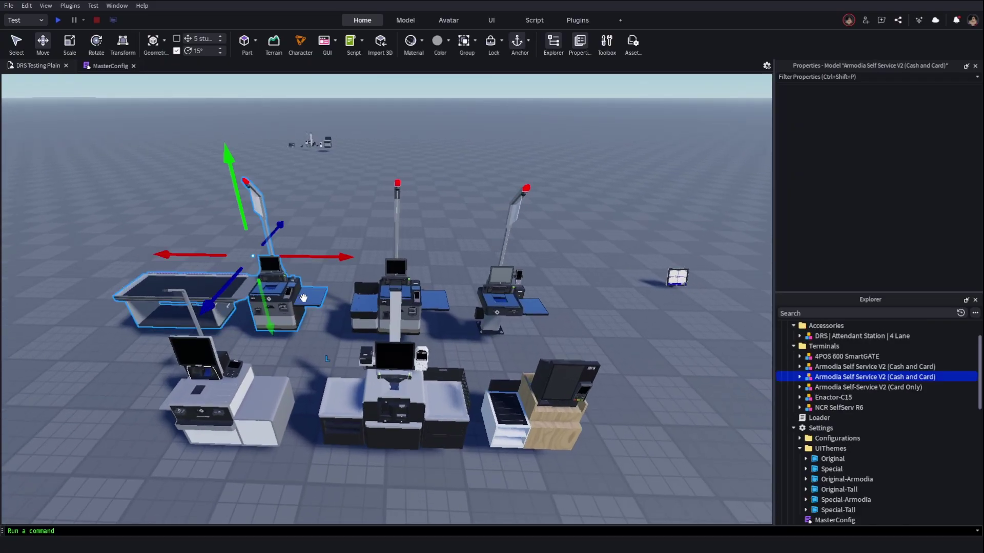
scroll(902, 223, down, 3)
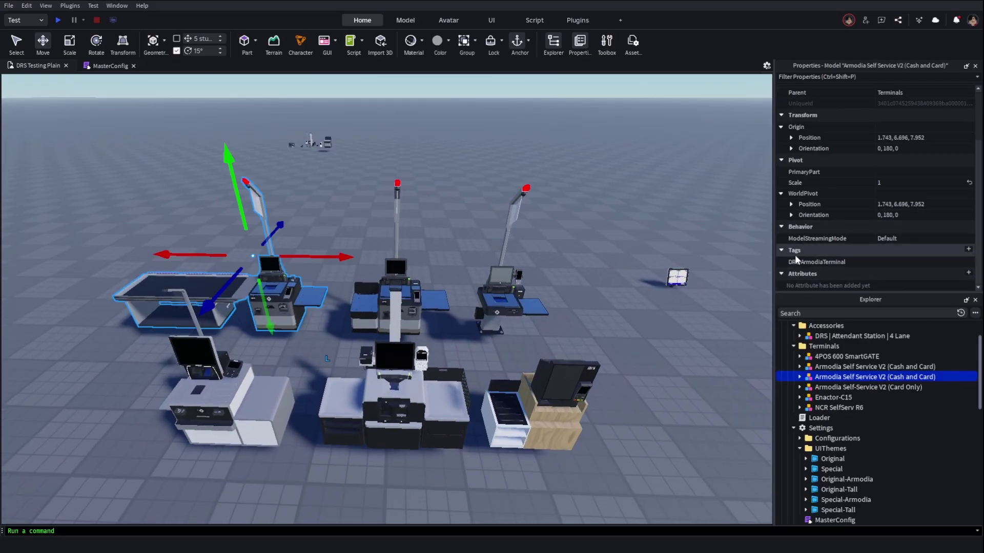
click(605, 321)
click(799, 448)
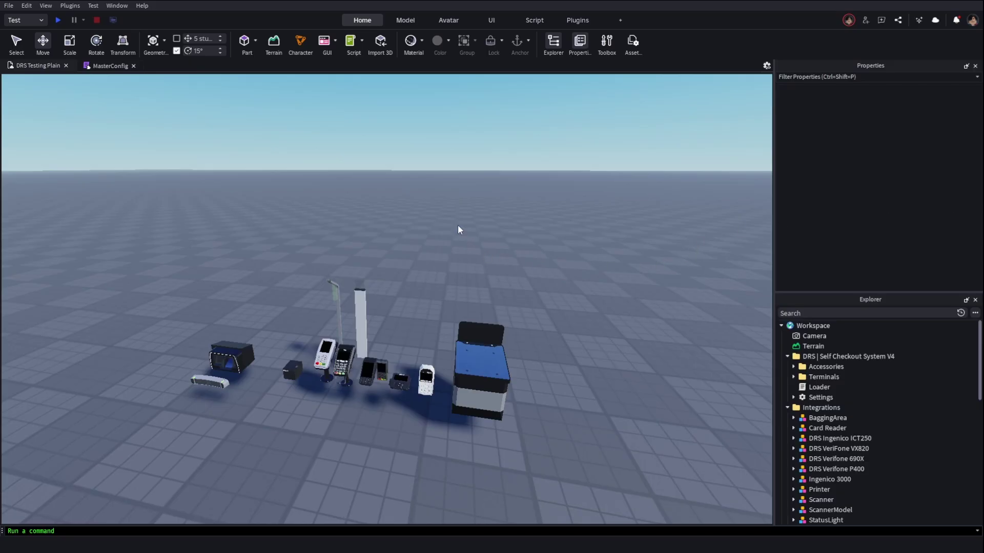
Select the NCR SelfServ R6's Card Reader model and delete it
key(a)
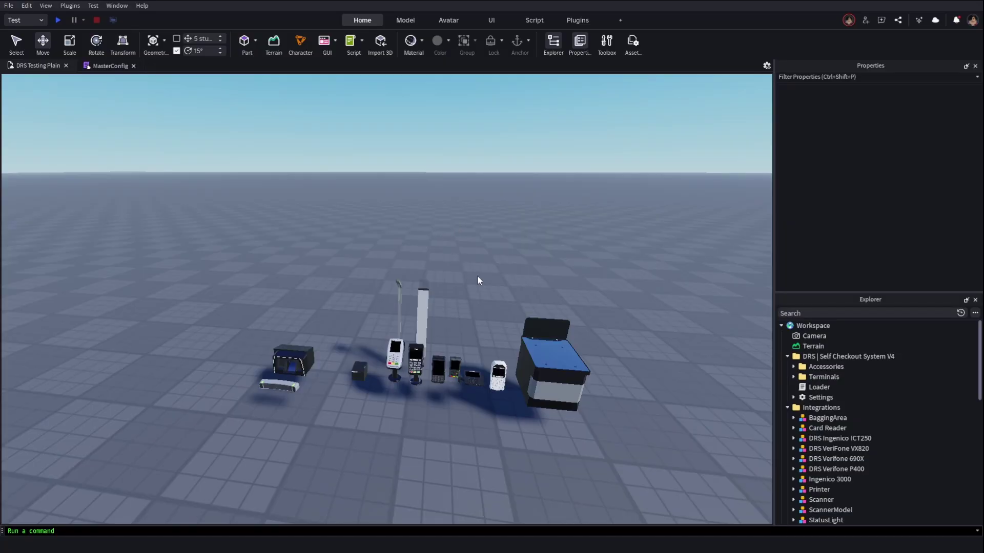
right_drag(442, 286, 442, 286)
scroll(349, 183, down, 10)
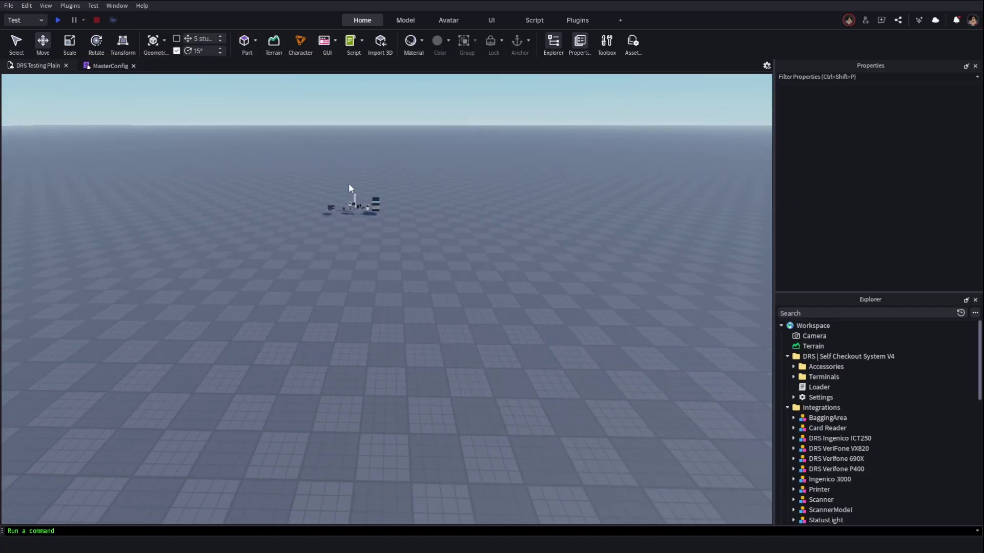
scroll(400, 266, up, 10)
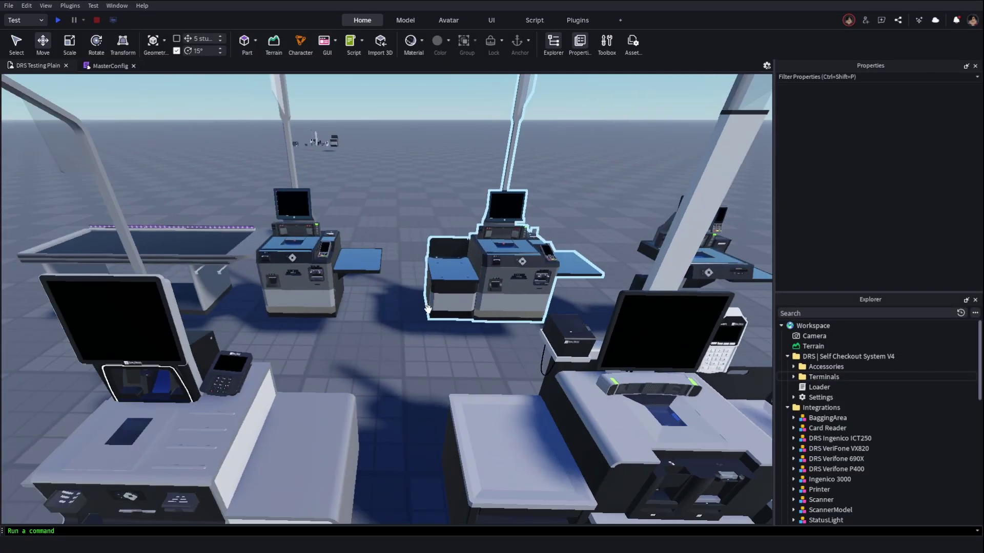
scroll(422, 342, up, 10)
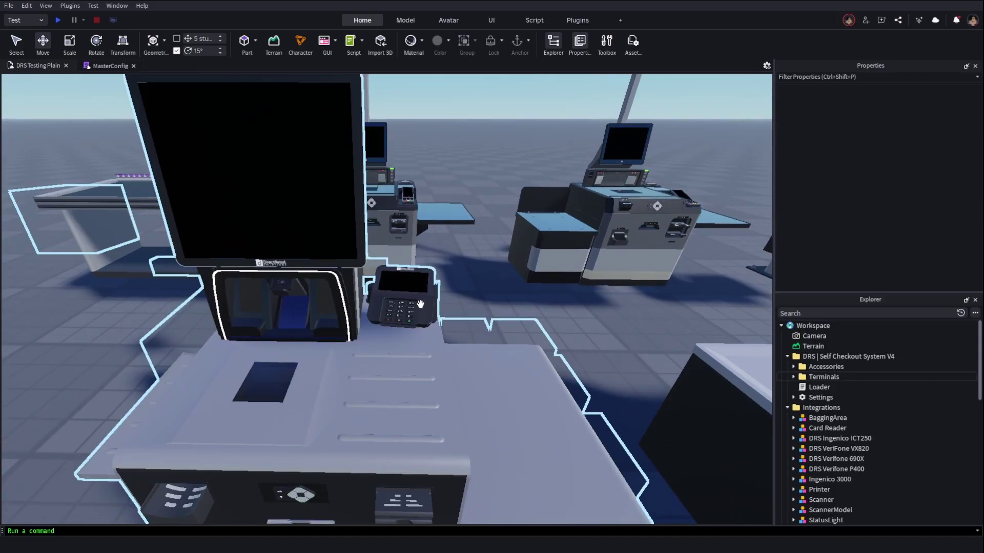
click(421, 306)
scroll(851, 390, up, 2)
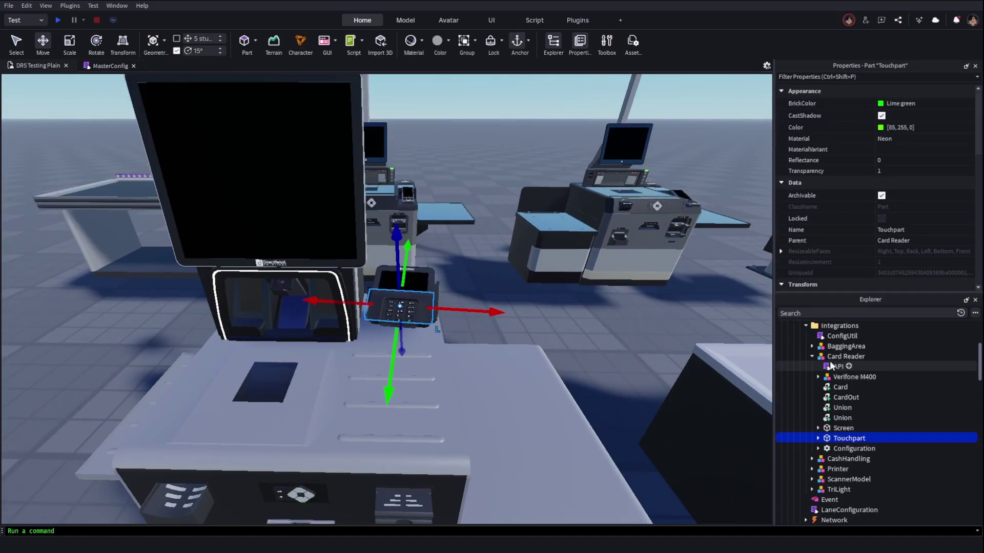
click(830, 358)
scroll(830, 360, up, 1)
key(Delete)
scroll(432, 278, down, 15)
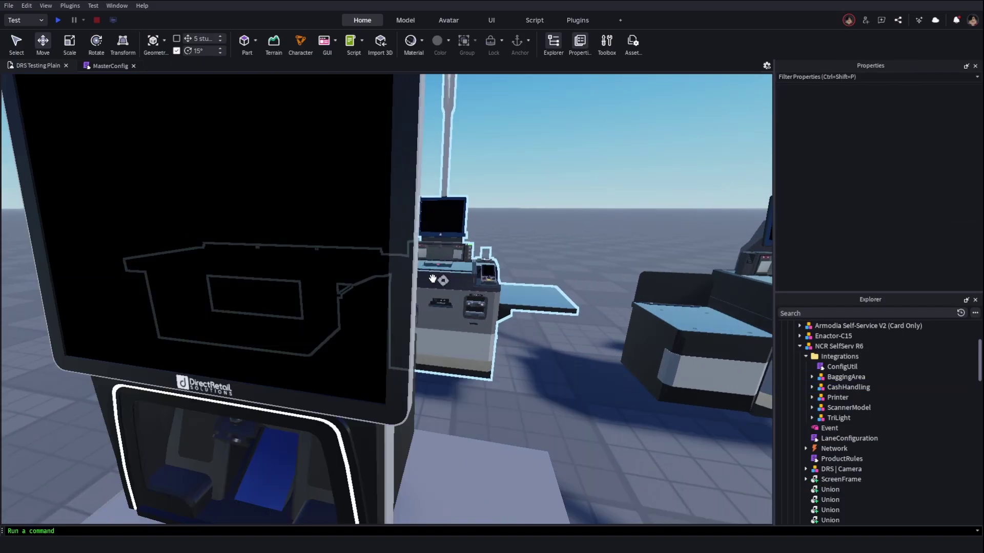
scroll(479, 253, up, 15)
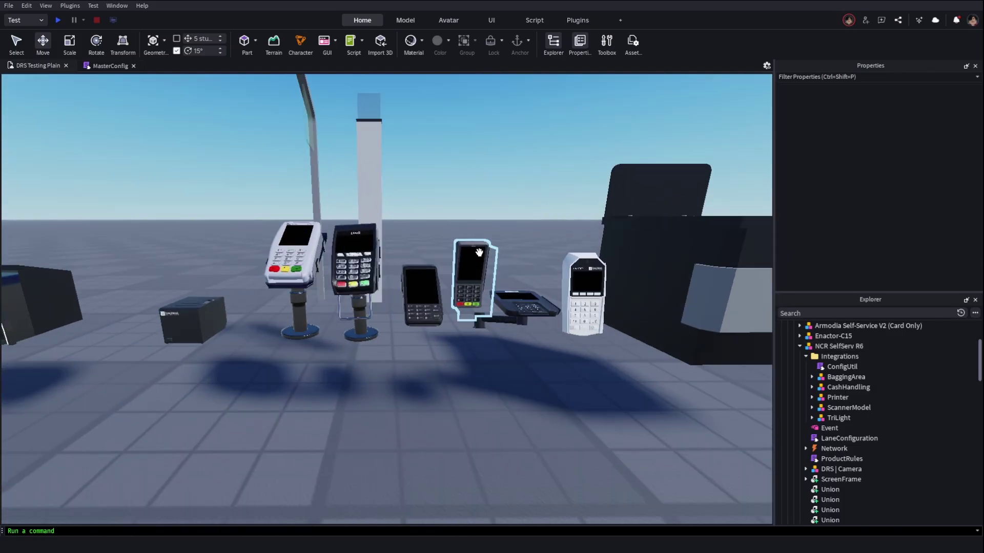
scroll(479, 253, down, 6)
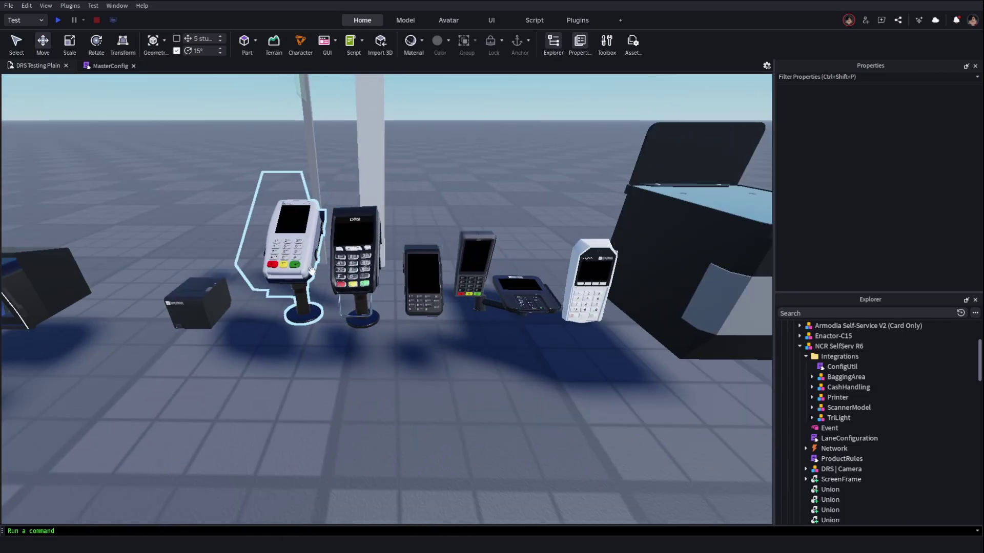
Drag the DRS VeriFone VX820 onto the NCR SelfServ R6 counter and adjust its height
scroll(274, 221, down, 3)
drag(275, 220, 402, 324)
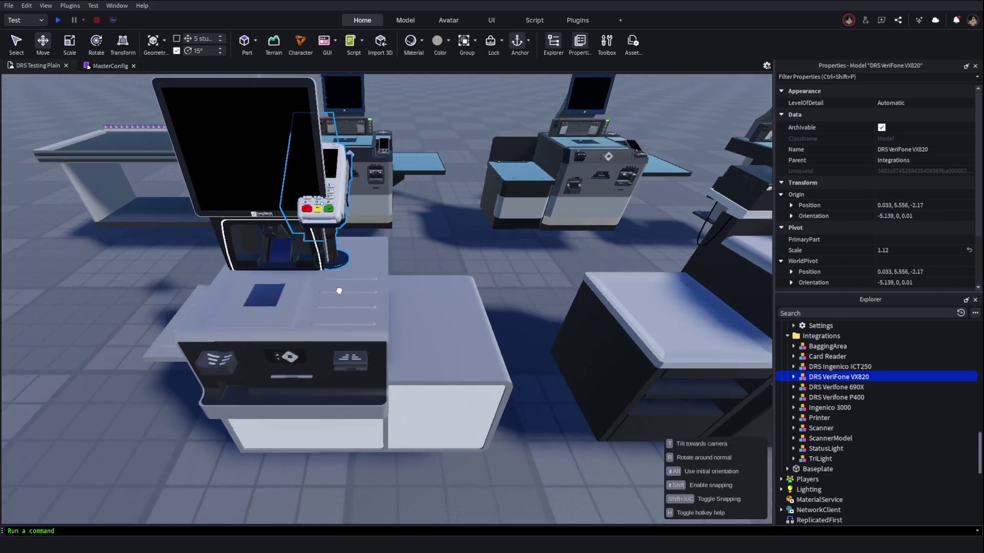
scroll(342, 288, up, 3)
right_drag(231, 216, 231, 216)
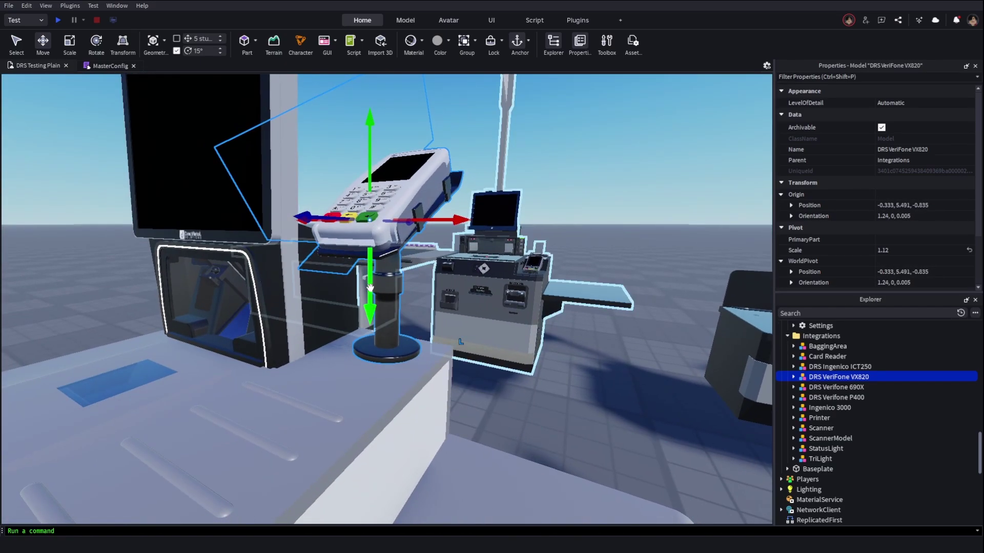
drag(368, 288, 416, 448)
key(f)
right_drag(417, 447, 416, 447)
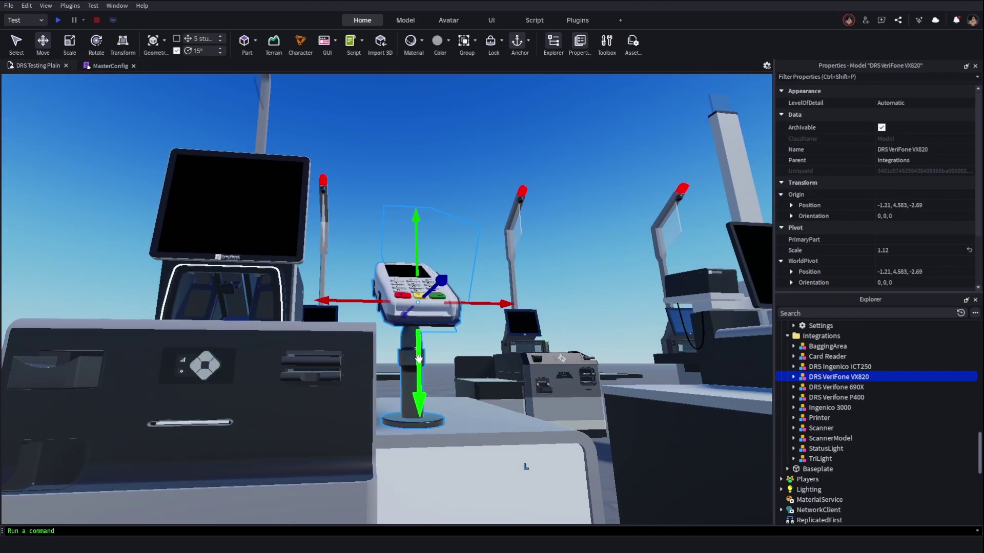
drag(418, 354, 419, 358)
right_drag(418, 358, 516, 396)
Rotate the VX820 by 15° and move it into NCR SelfServ R6's Integrations folder
key(ctrl+4)
drag(516, 395, 533, 450)
right_drag(533, 450, 490, 455)
scroll(491, 455, up, 3)
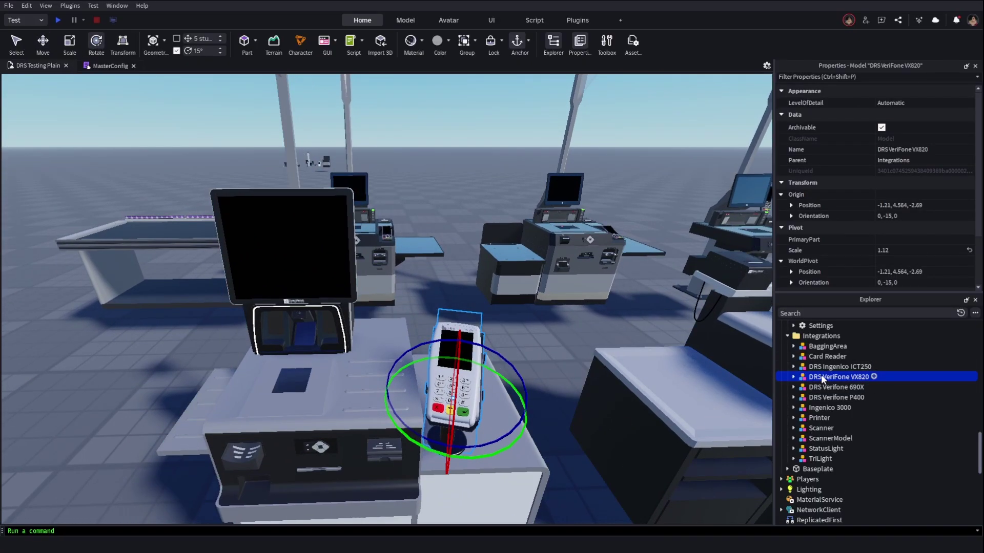
drag(803, 379, 862, 429)
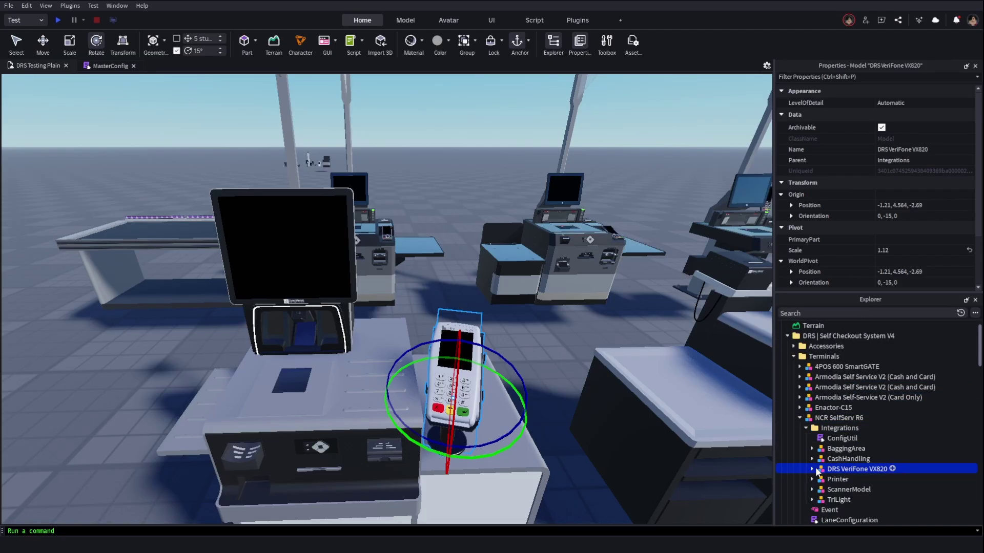
scroll(307, 167, down, 5)
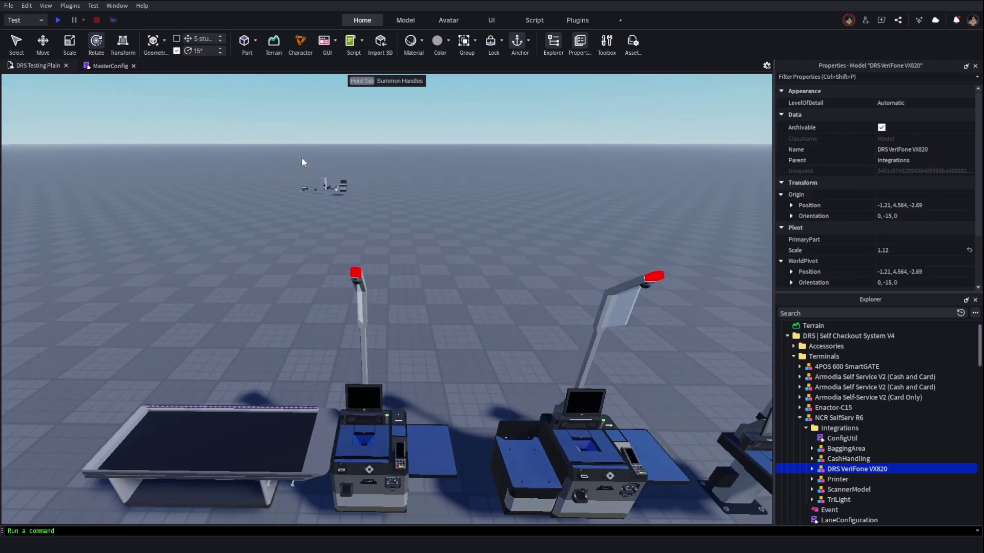
Open the DRS VeriFone VX820's API script and read through it
key(f)
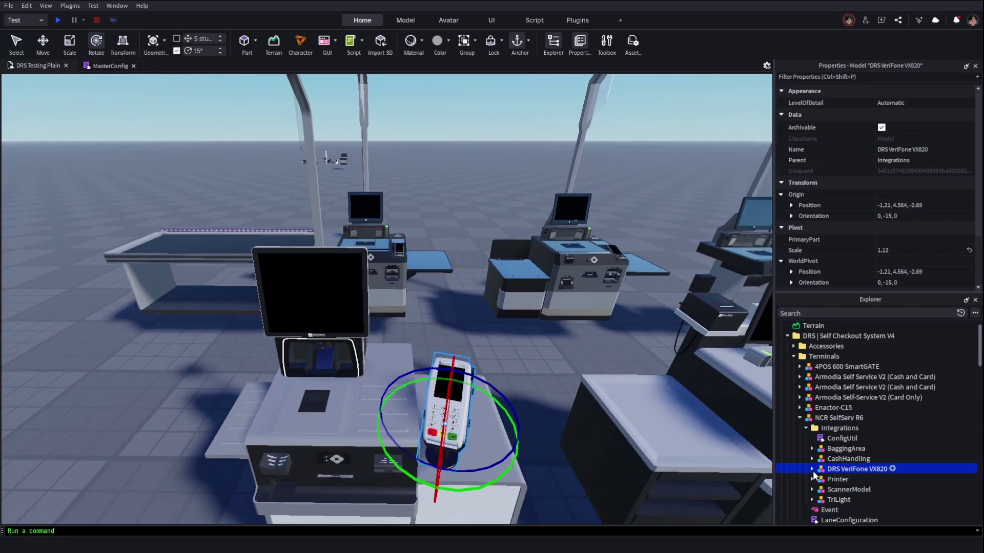
click(812, 469)
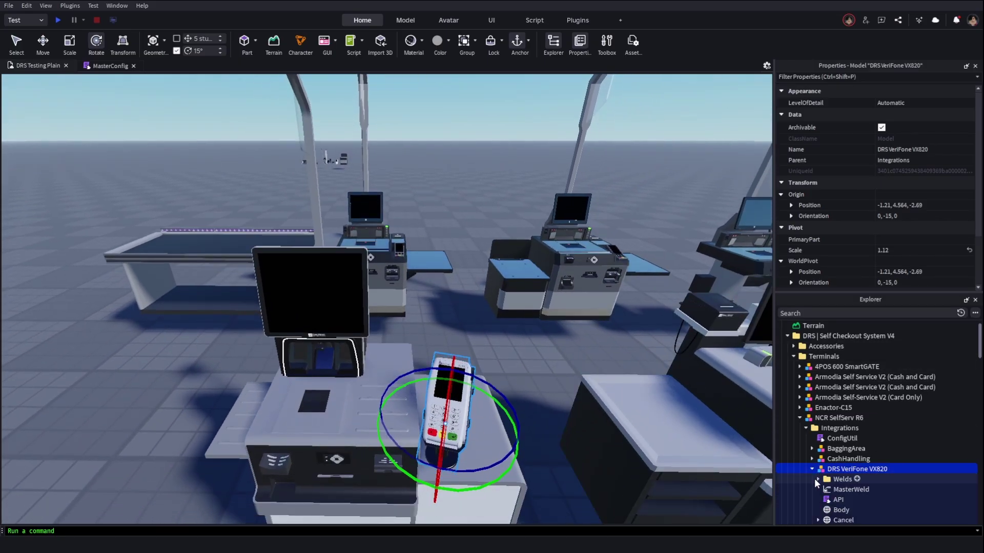
double_click(839, 500)
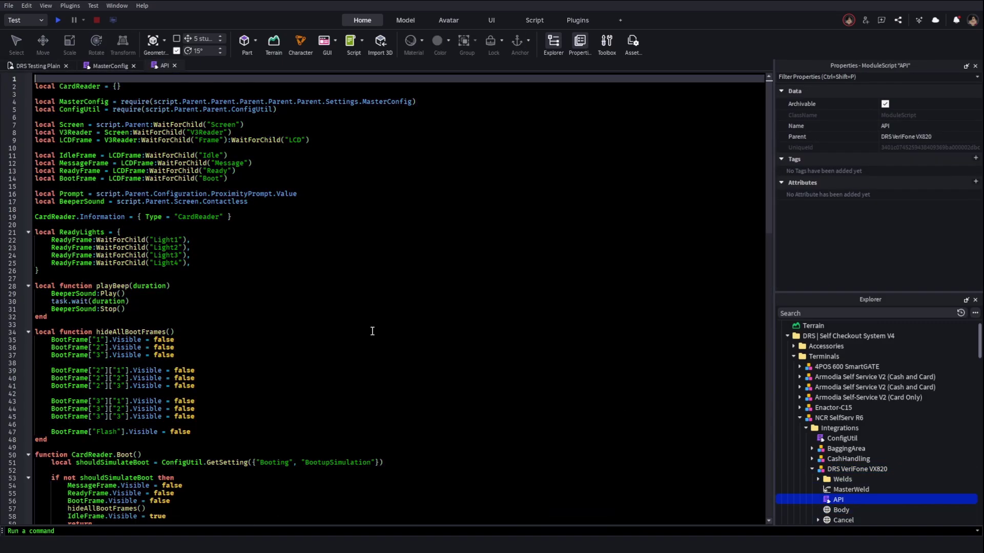
scroll(292, 320, down, 10)
scroll(272, 359, up, 15)
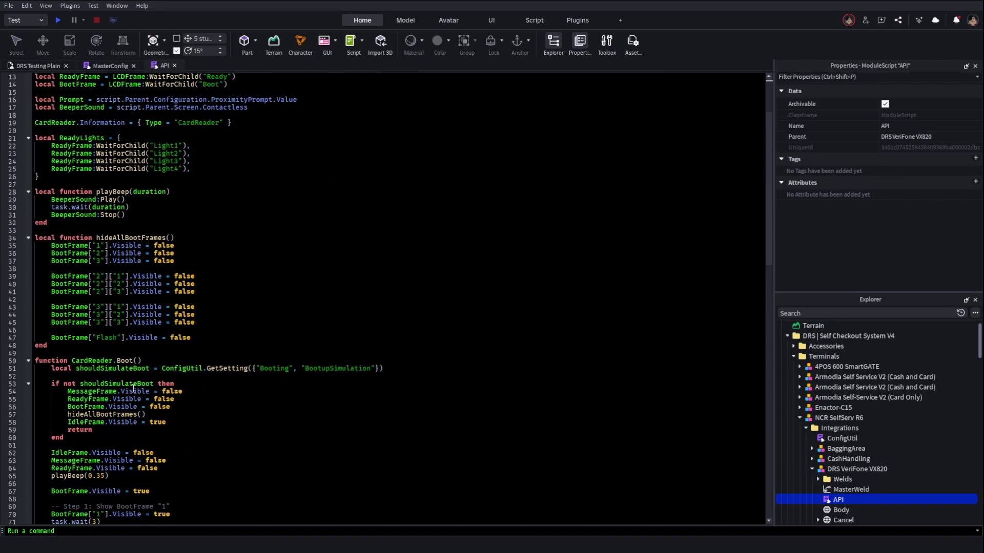
scroll(113, 404, down, 6)
scroll(113, 384, down, 5)
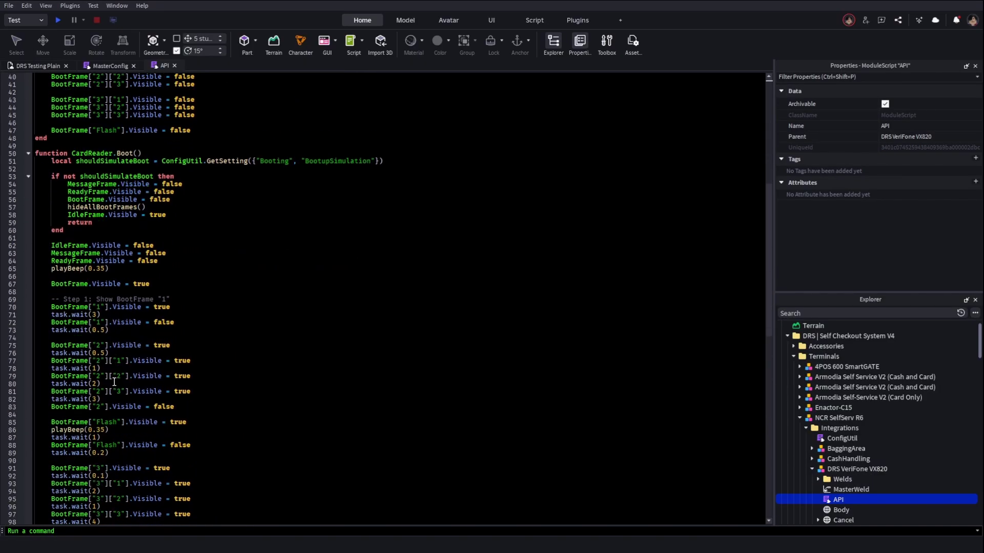
scroll(56, 393, up, 6)
scroll(170, 424, up, 9)
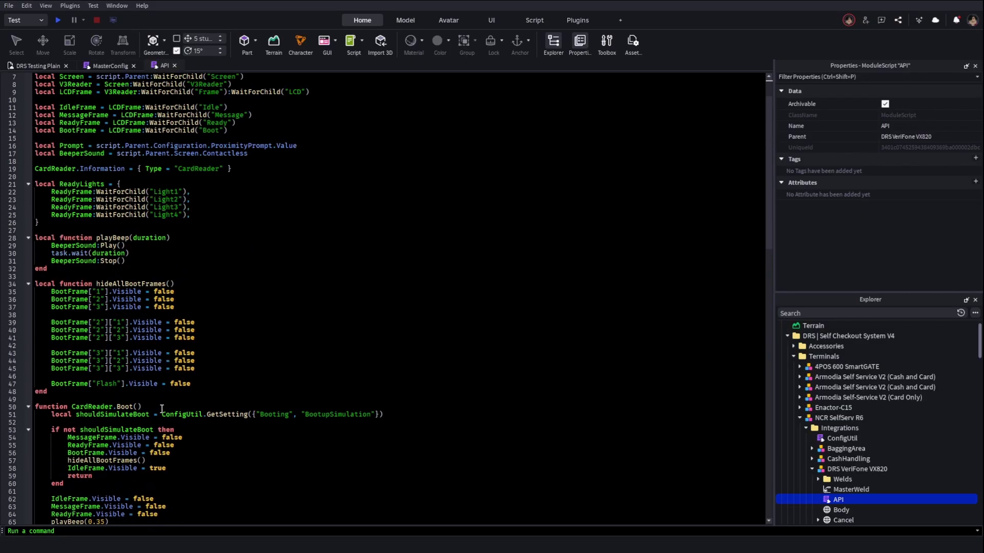
scroll(170, 355, down, 20)
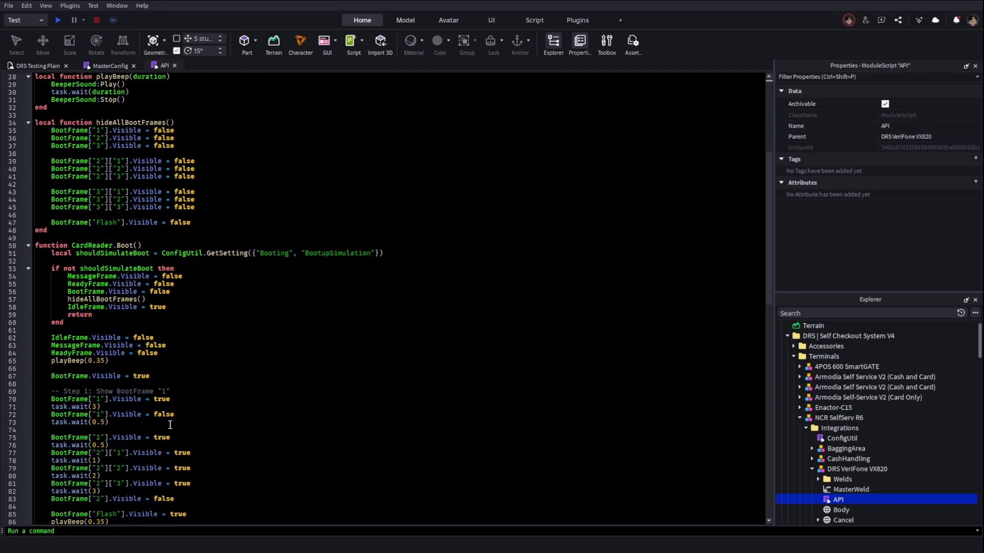
click(122, 285)
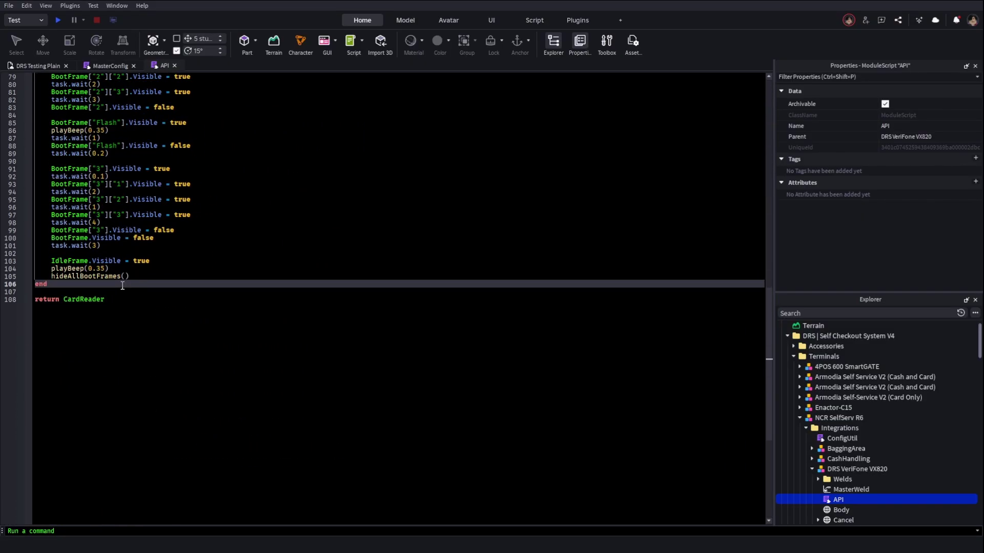
scroll(176, 325, up, 18)
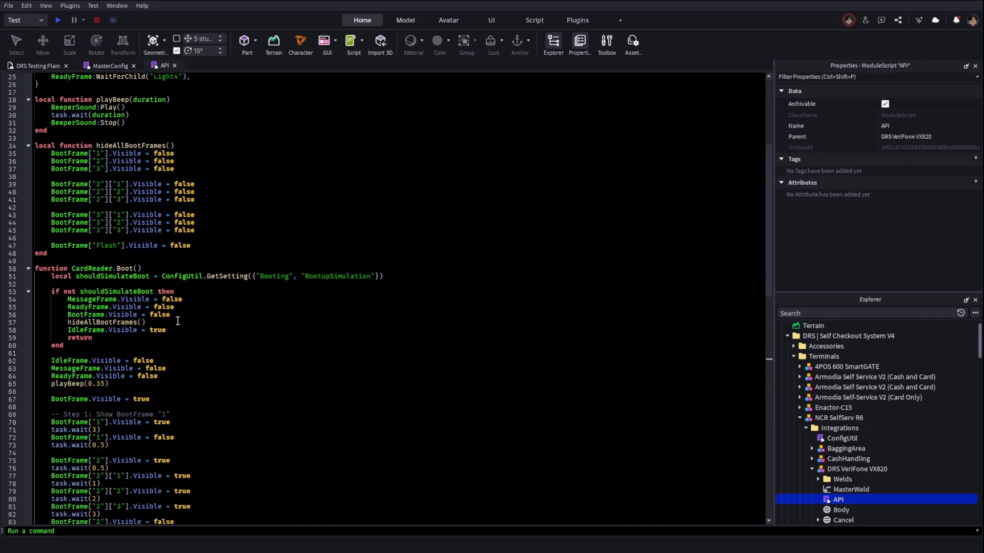
scroll(178, 322, up, 5)
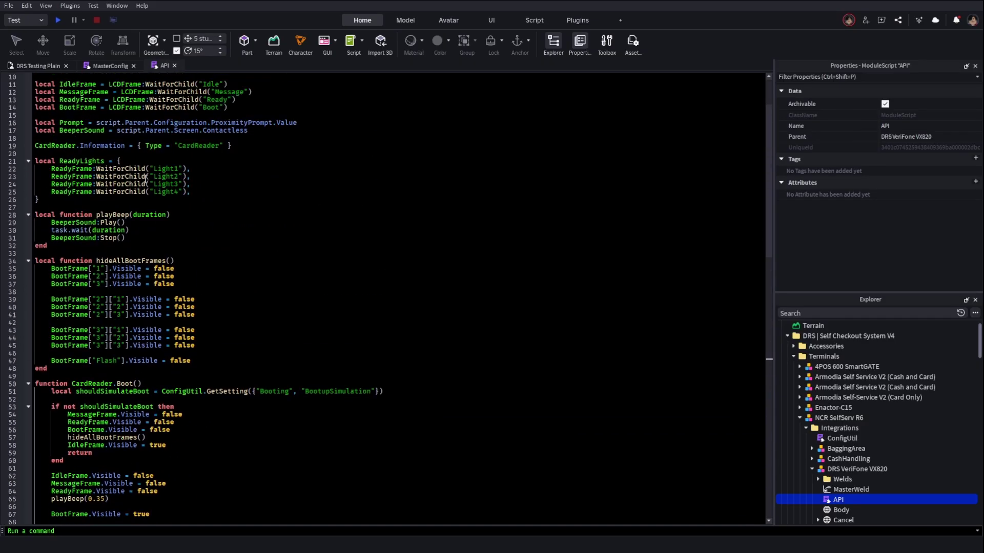
Close the API and MasterConfig script tabs
click(174, 66)
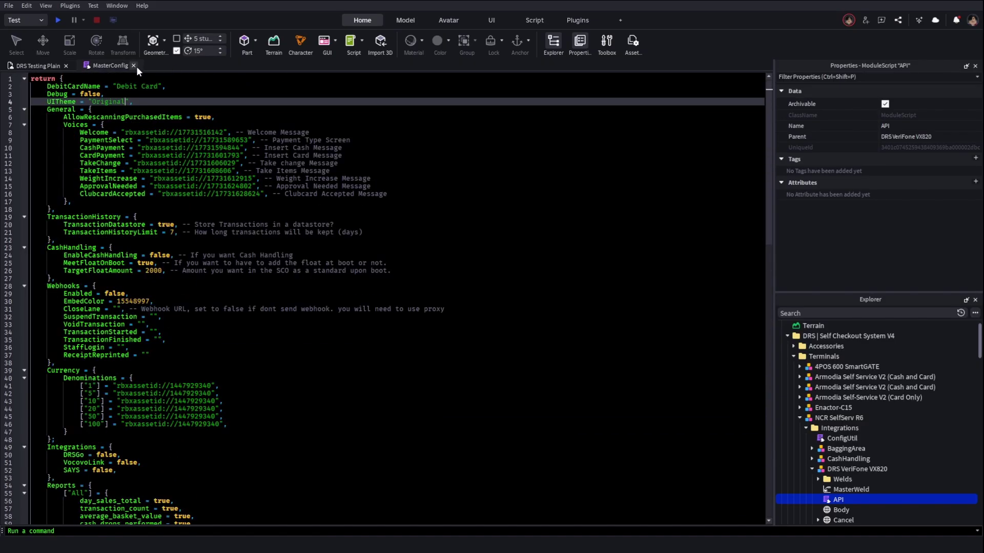
scroll(84, 175, down, 20)
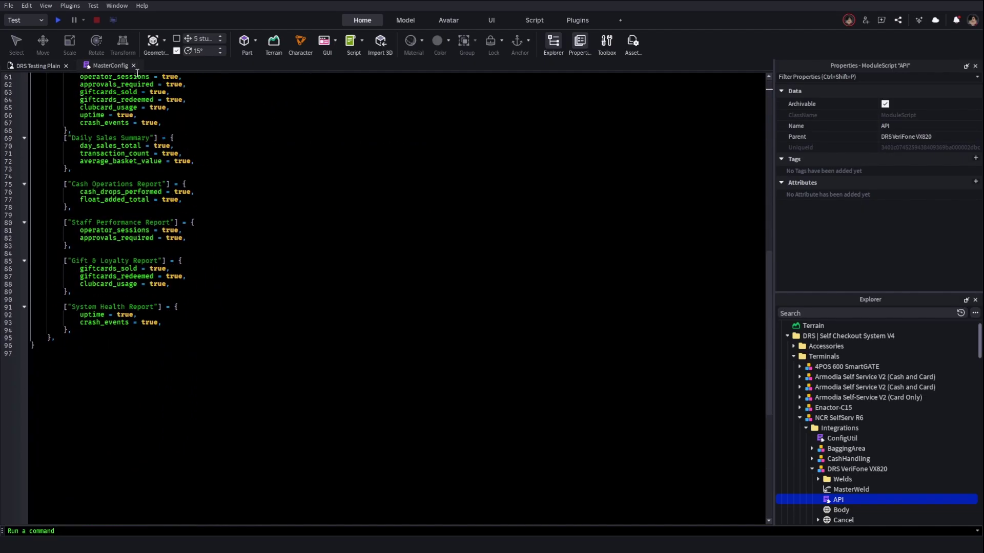
click(134, 65)
Collapse the DRS VeriFone VX820 entry and deselect everything in the viewport
click(812, 469)
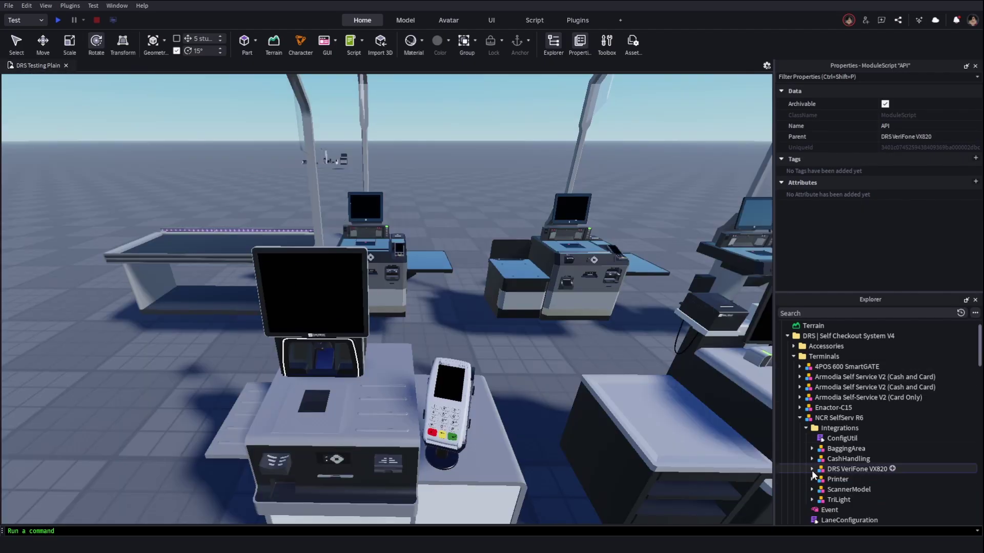
click(609, 367)
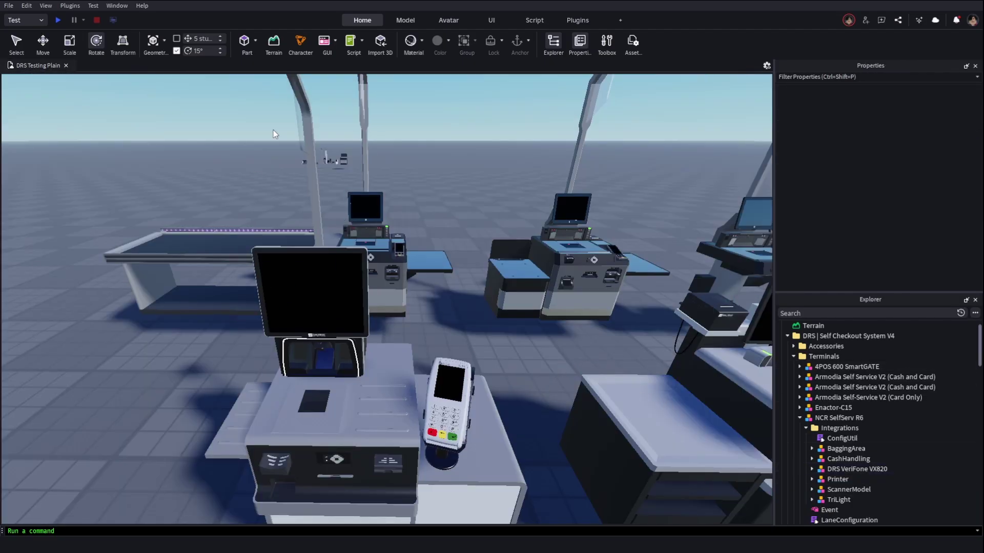
click(839, 427)
click(534, 324)
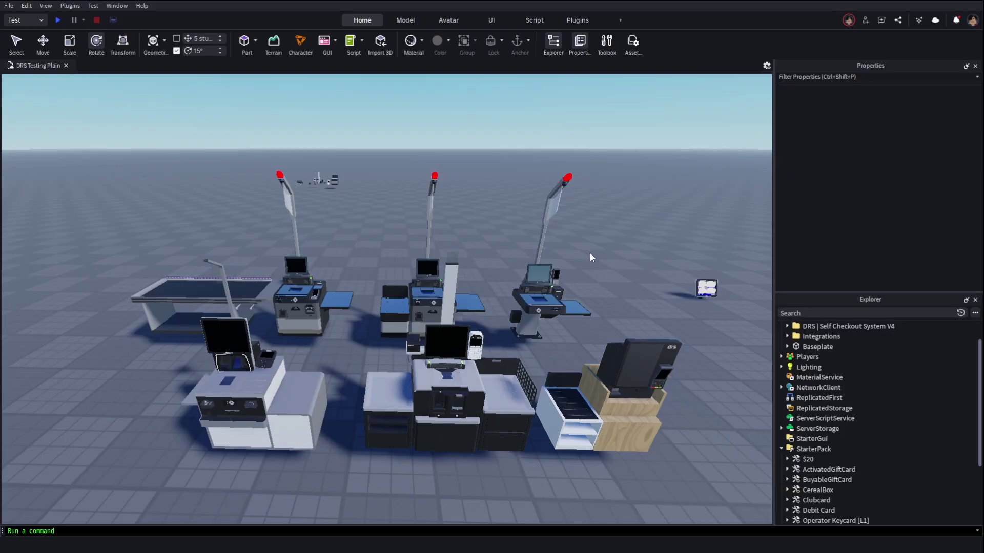
Drag CerealBox from StarterPack into Workspace, focus on it and expand its contents
key(s)
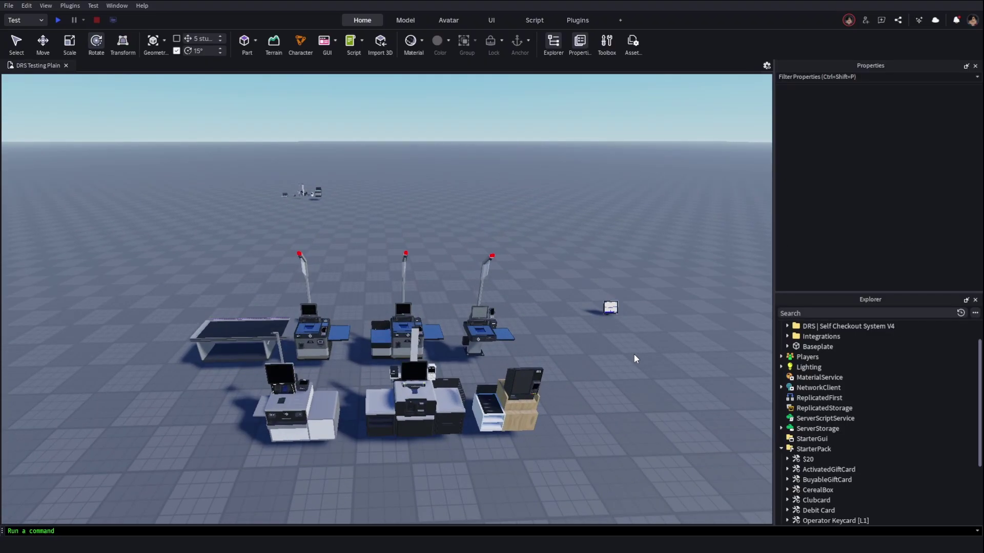
scroll(804, 461, down, 2)
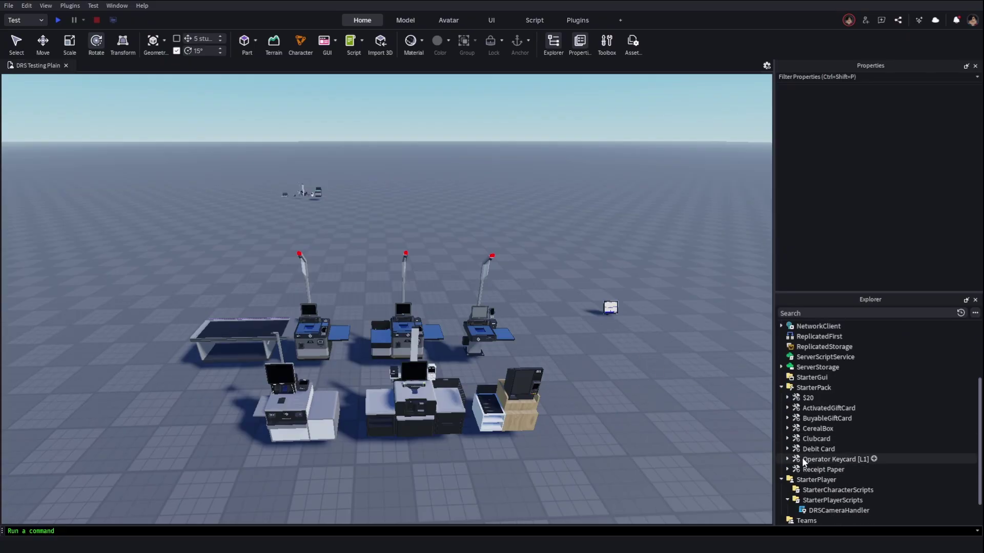
click(800, 429)
key(f)
drag(818, 428, 814, 326)
key(f)
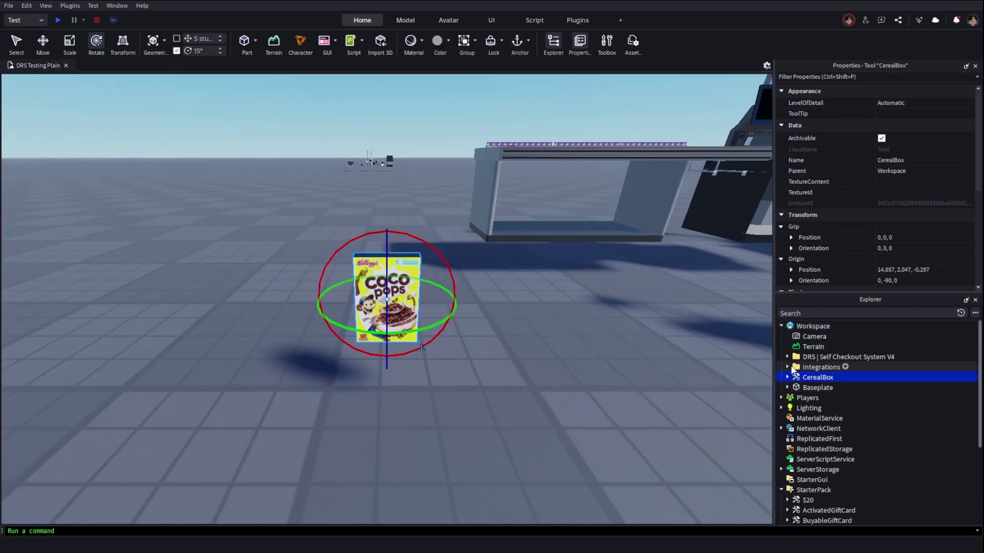
click(787, 378)
scroll(624, 366, up, 2)
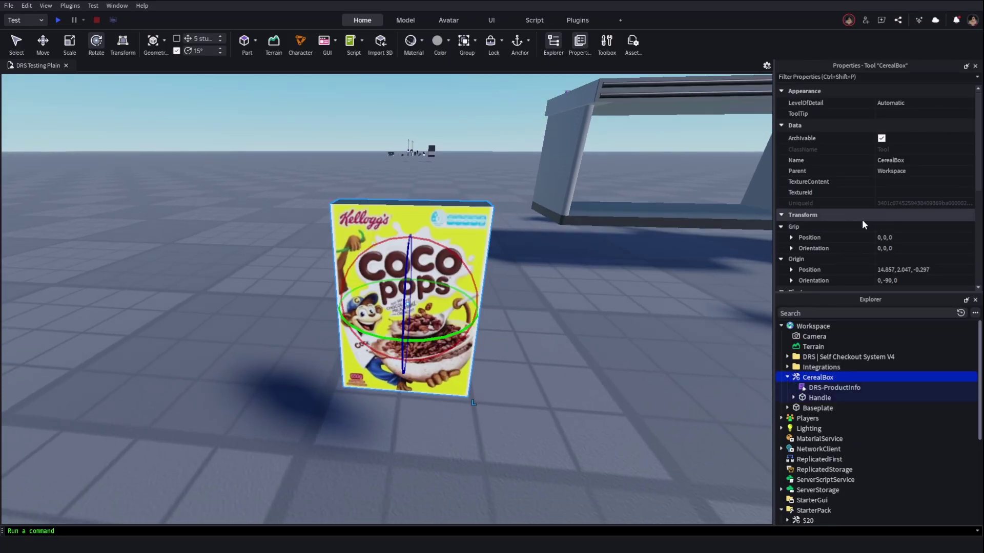
scroll(853, 223, down, 6)
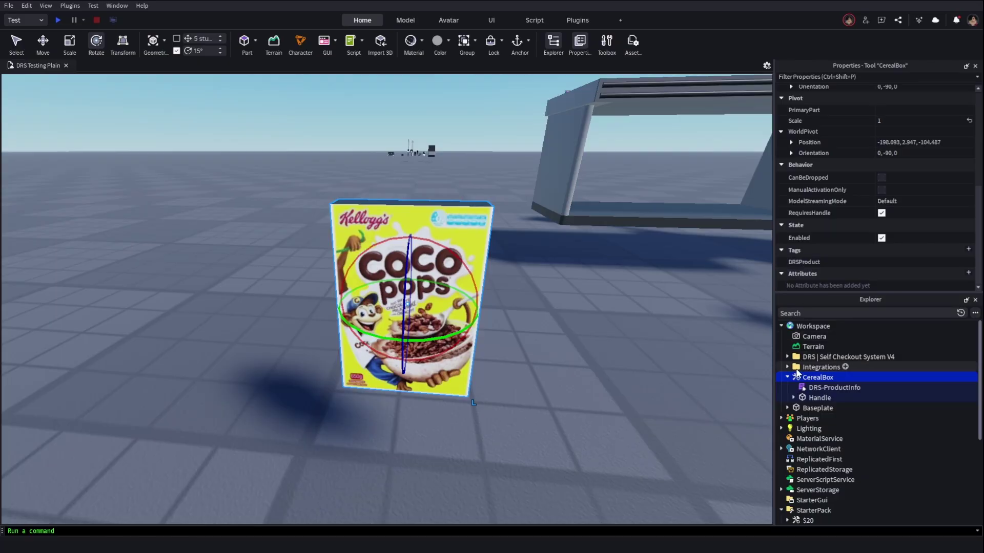
double_click(794, 389)
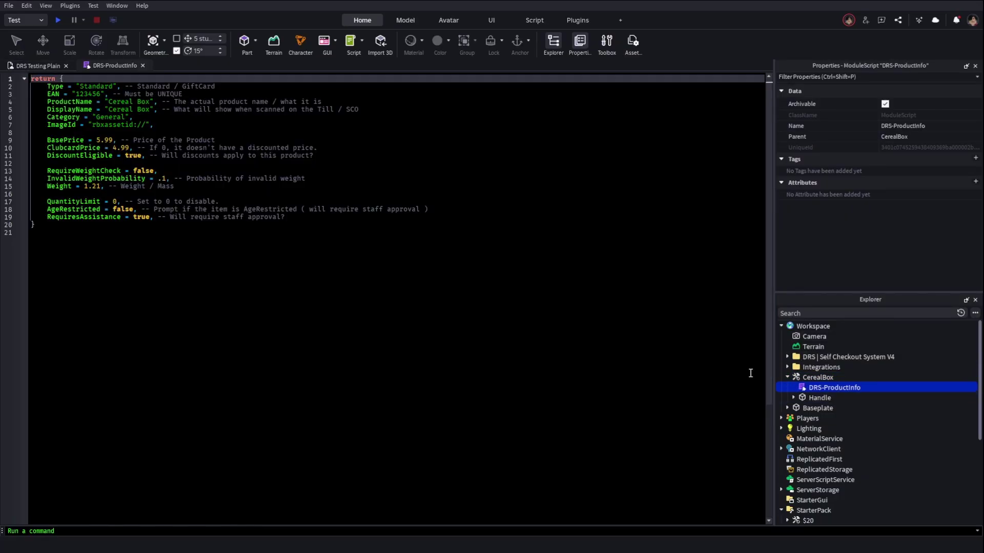
click(243, 323)
key(ctrl+a)
click(223, 246)
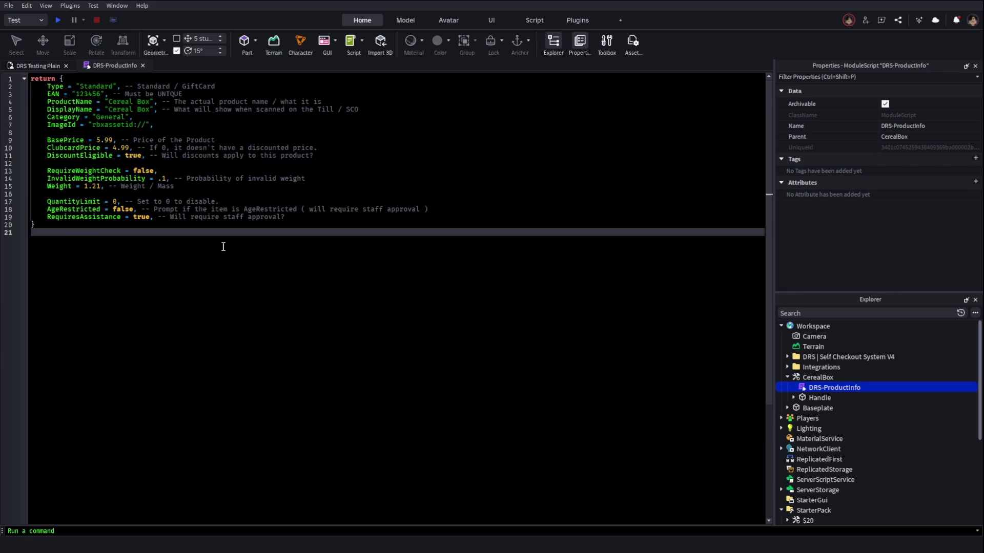
double_click(99, 86)
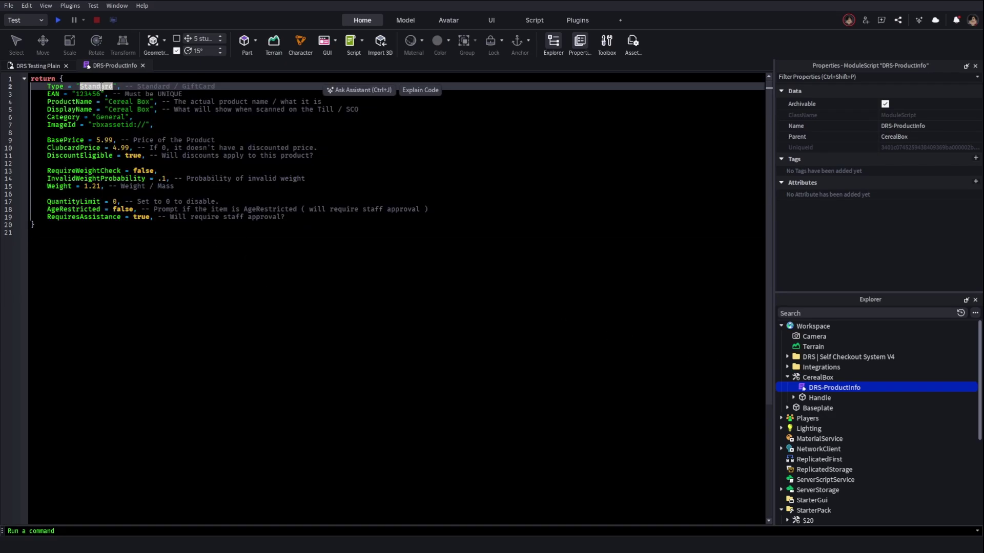
double_click(98, 94)
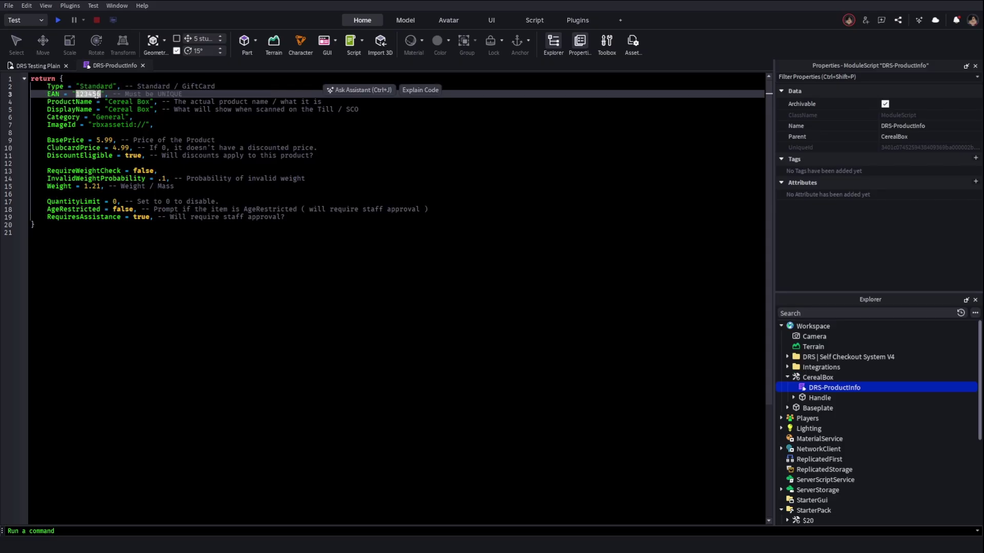
click(105, 115)
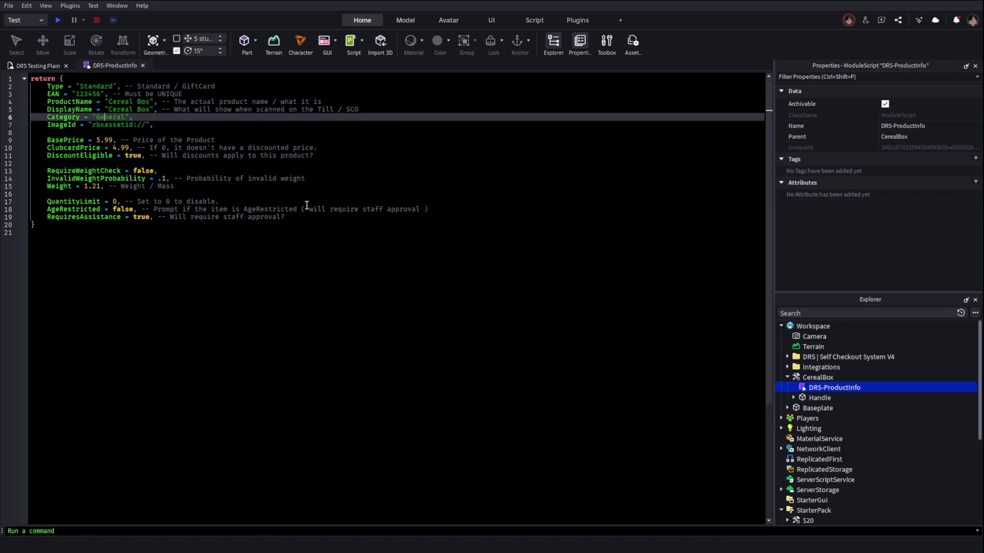
click(143, 66)
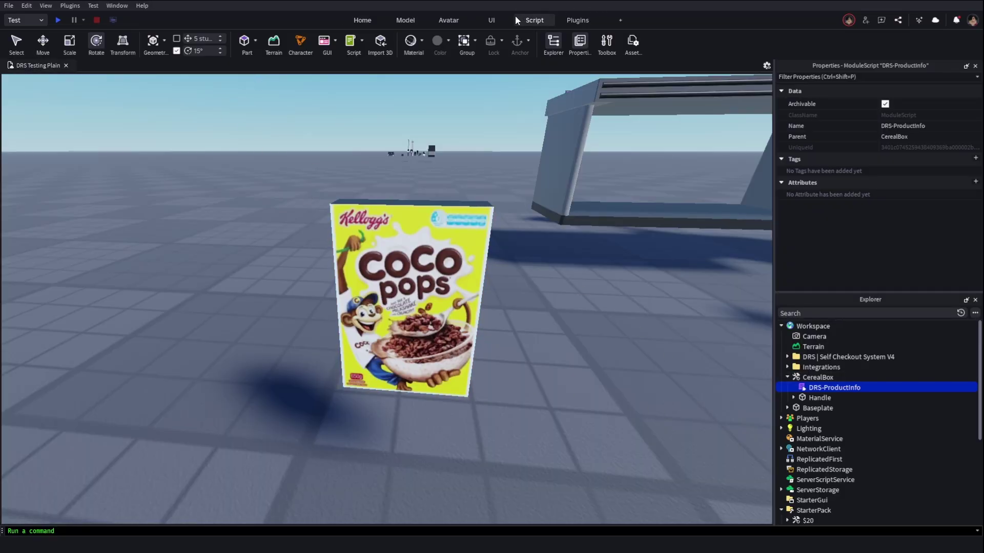
Search the Toolbox for "phone", insert the iPhone (Contacts) model, then delete it
click(606, 44)
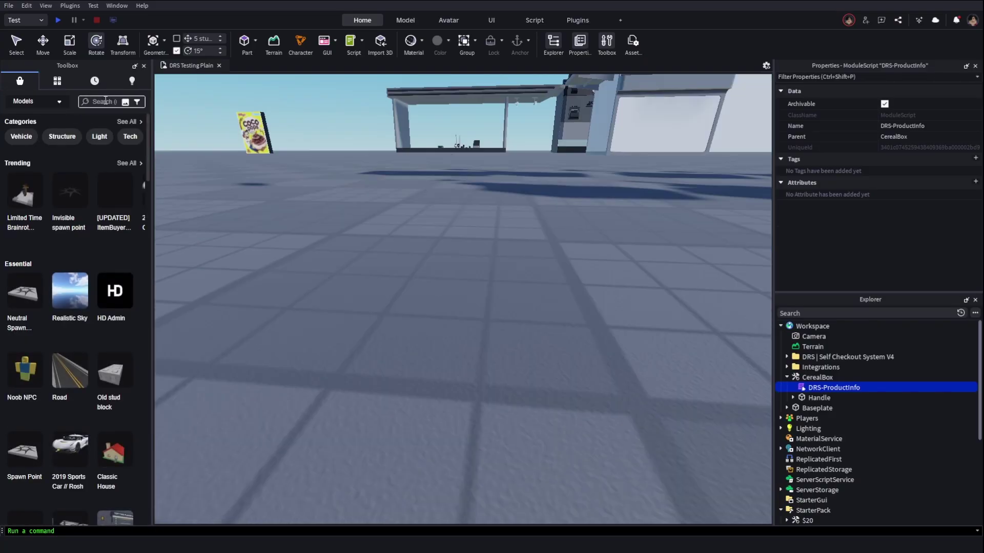
click(105, 101)
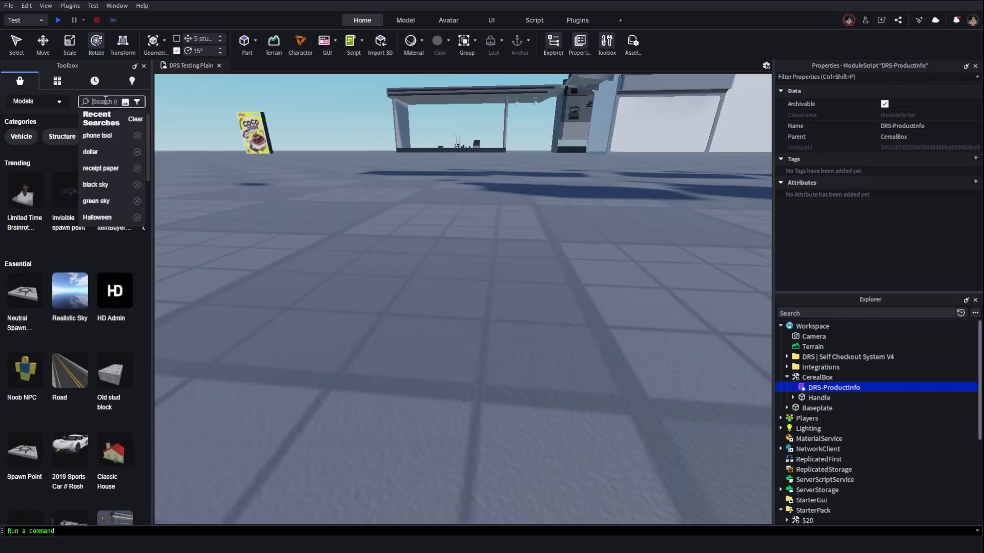
text(phone)
key(Return)
key(f)
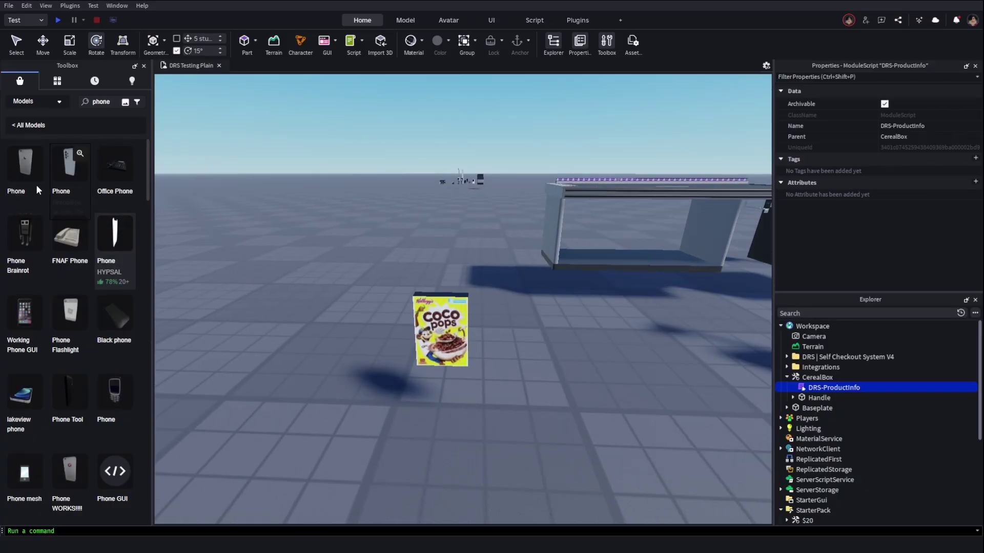
click(24, 167)
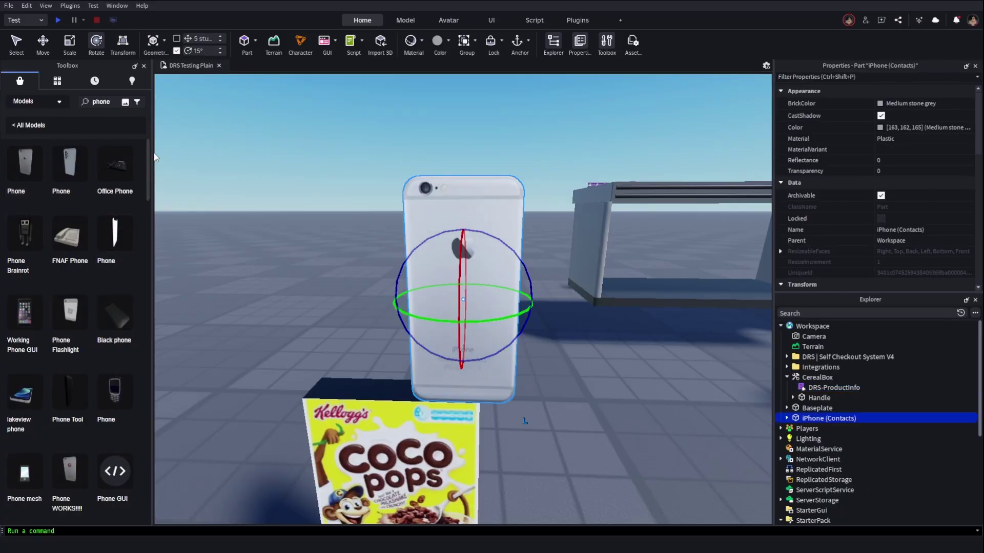
right_drag(287, 195, 298, 198)
key(F2)
key(BackSpace)
right_drag(248, 164, 404, 219)
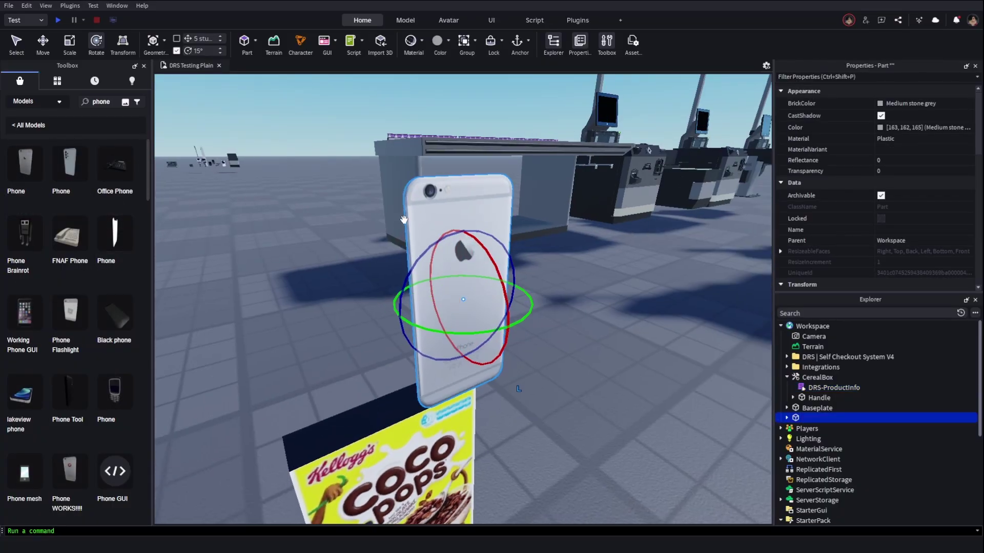
key(Delete)
Search for "phone tool" and insert the Phone Tool into Workspace, not StarterPack
click(117, 106)
text(tool)
key(Return)
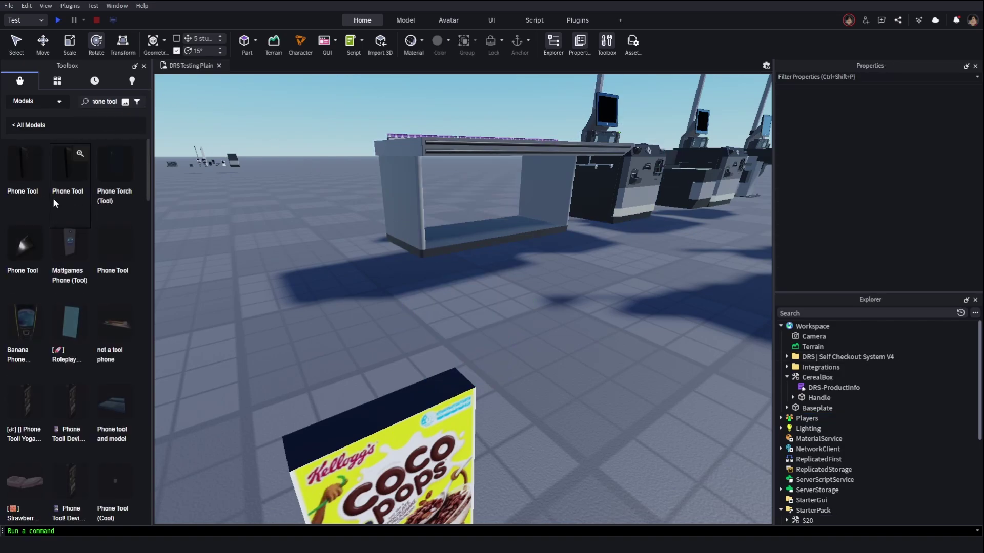
click(593, 301)
click(528, 288)
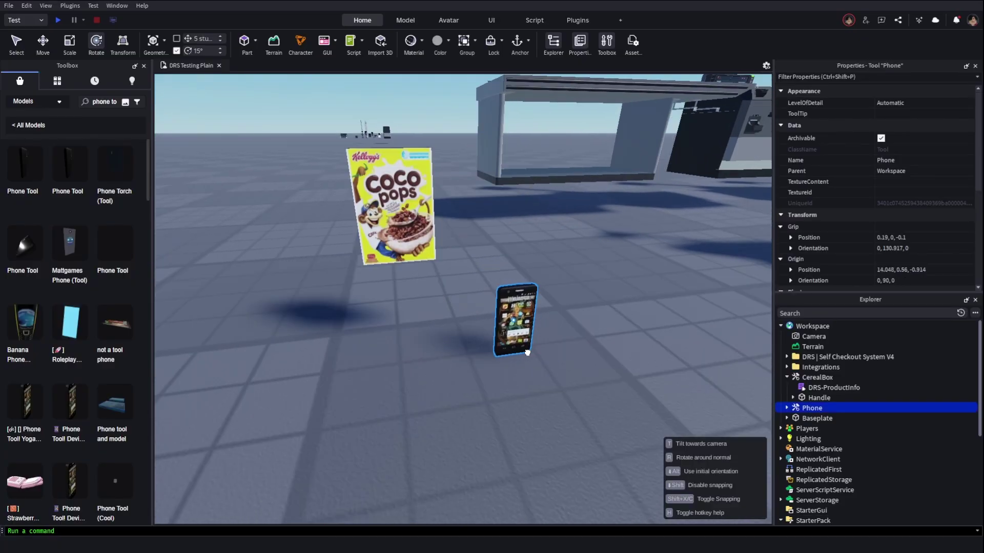
Add the DRSProduct tag to the Phone
scroll(923, 230, down, 6)
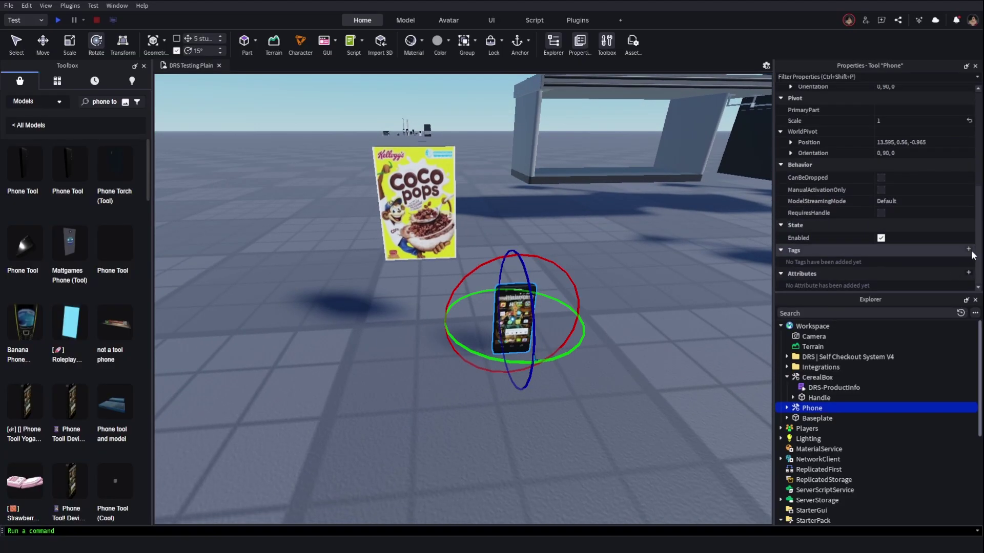
click(968, 249)
click(886, 309)
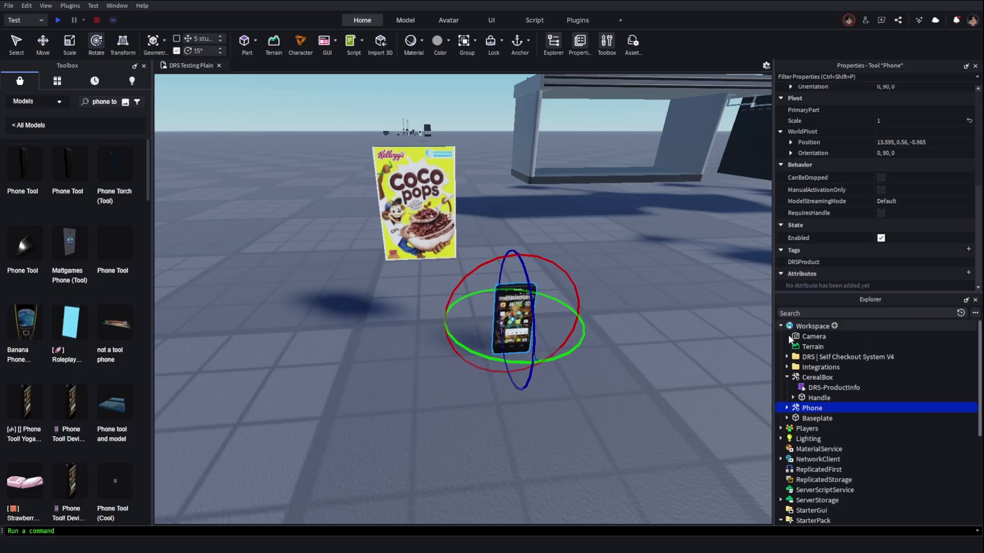
Copy CerealBox's DRS-ProductInfo module and paste it into the Phone
click(834, 388)
key(ctrl+c)
click(812, 408)
key(ctrl+shift+v)
Delete both of the Phone's AnimationScript_Local scripts
click(845, 428)
shift+click(843, 418)
key(Delete)
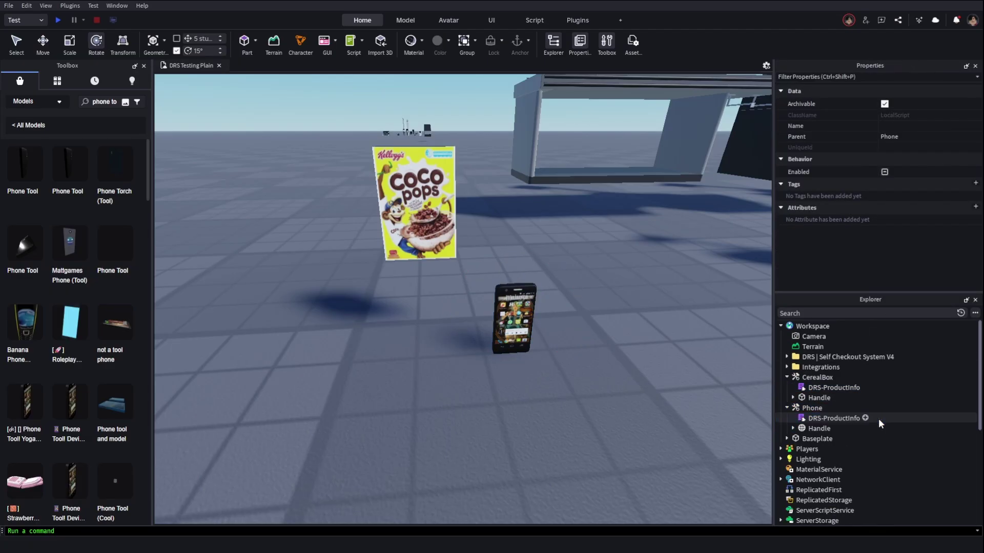
In the Phone's DRS-ProductInfo script, set EAN to 47267 and ProductName to Rosung Galaxy R21
double_click(806, 421)
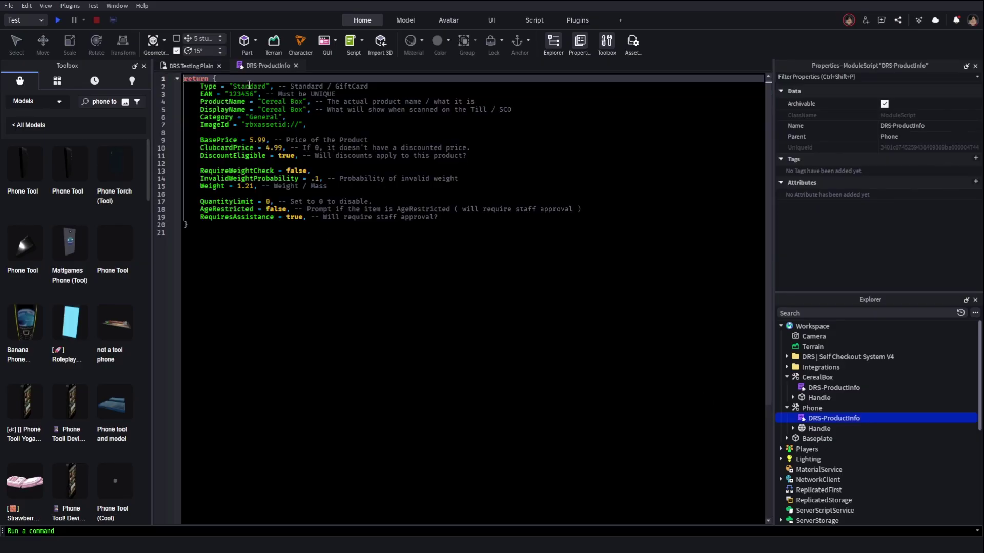
click(249, 86)
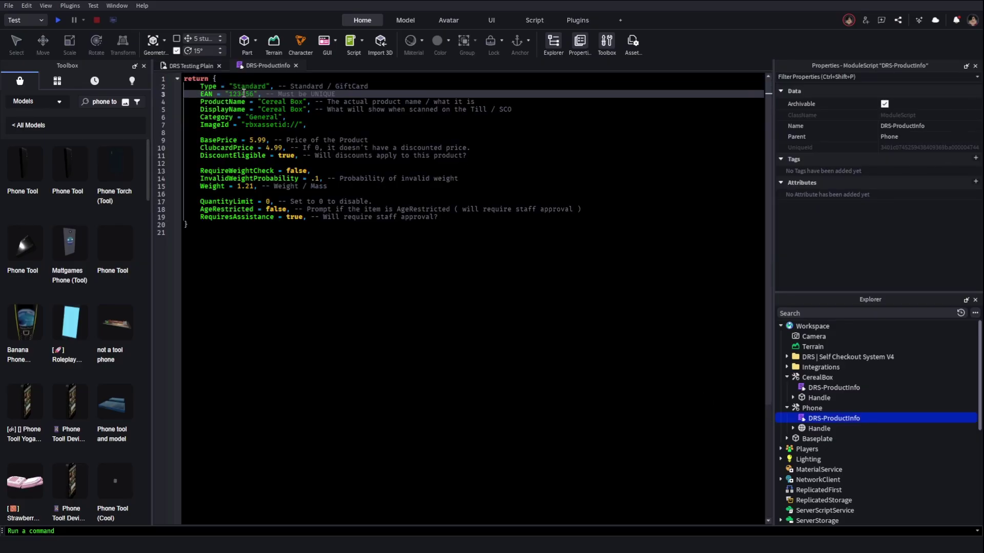
double_click(250, 94)
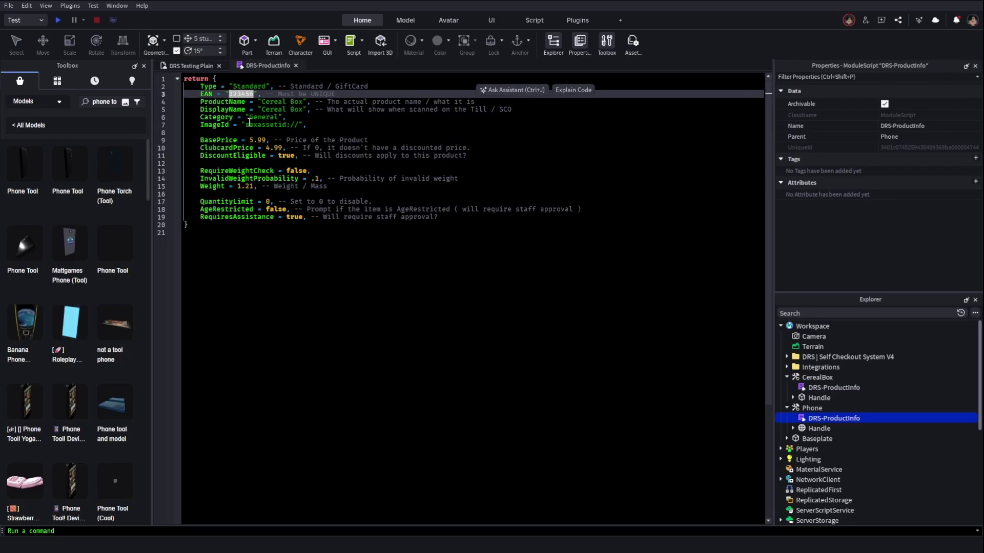
text(4720)
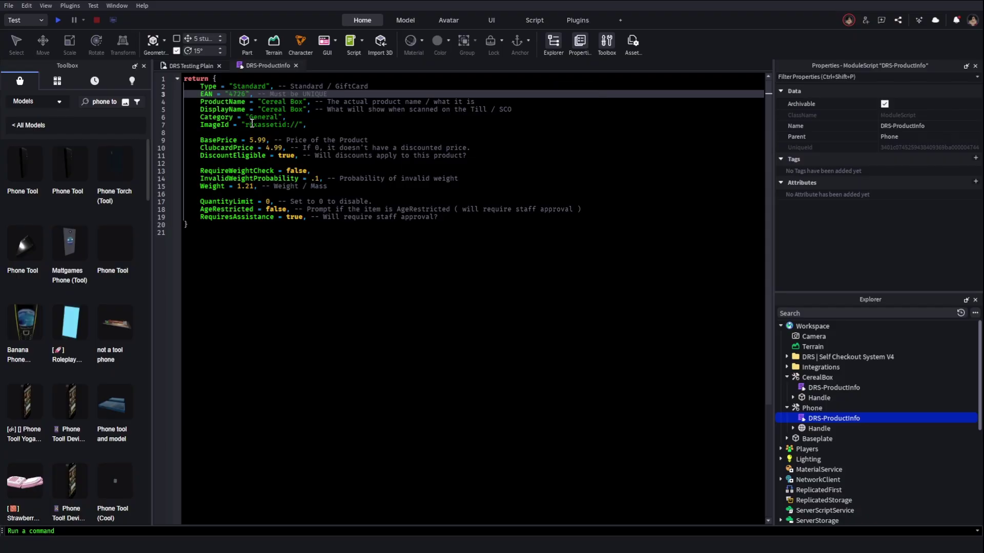
click(281, 99)
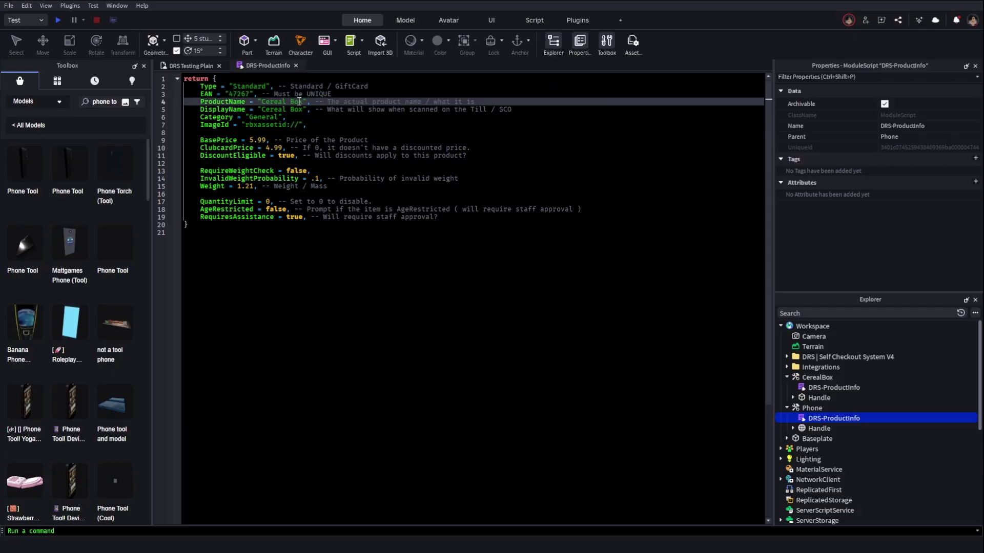
double_click(299, 99)
key(BackSpace)
key(BackSpace)
key(BackSpace)
key(BackSpace)
key(BackSpace)
key(BackSpace)
text(Rosung Galaxy)
Change the DisplayName value from Cereal Box to Galaxy R21
drag(303, 110, 275, 111)
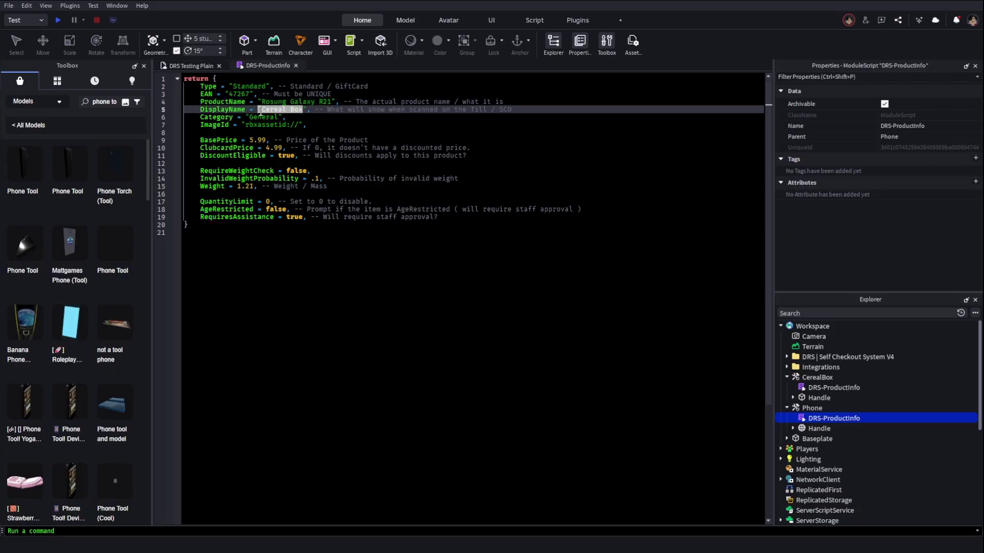
text(Rosung G)
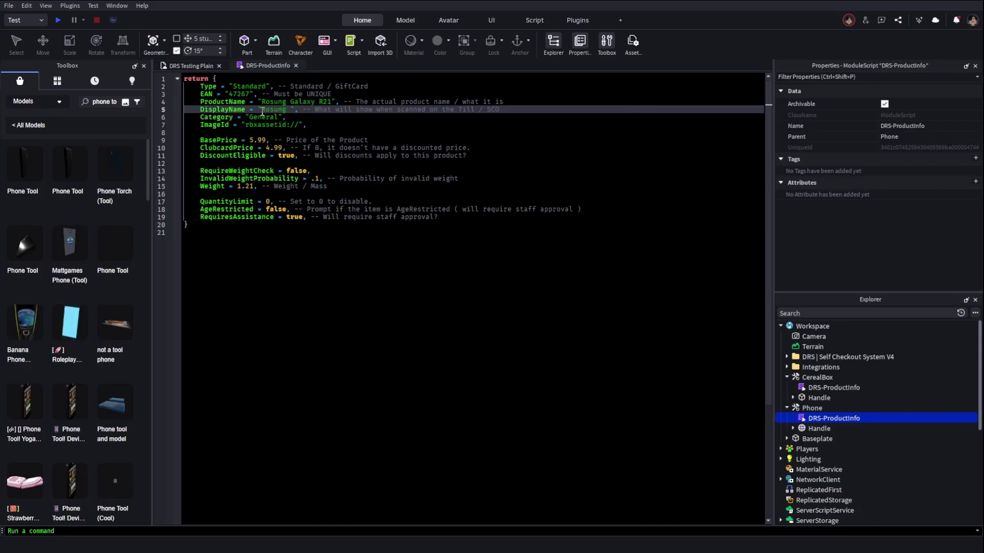
text(alaxy)
text( R21)
double_click(300, 109)
key(BackSpace)
key(BackSpace)
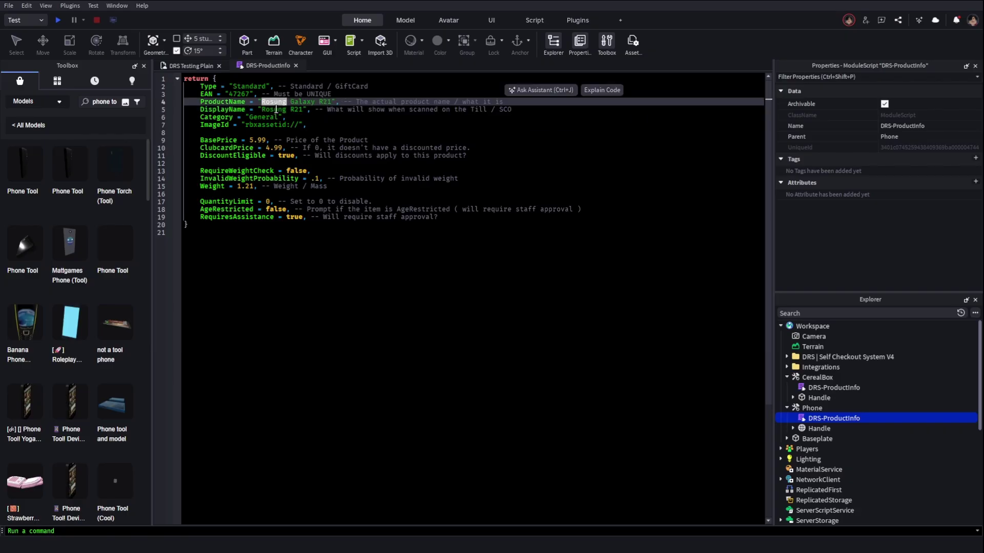
double_click(276, 109)
text(Galaxy)
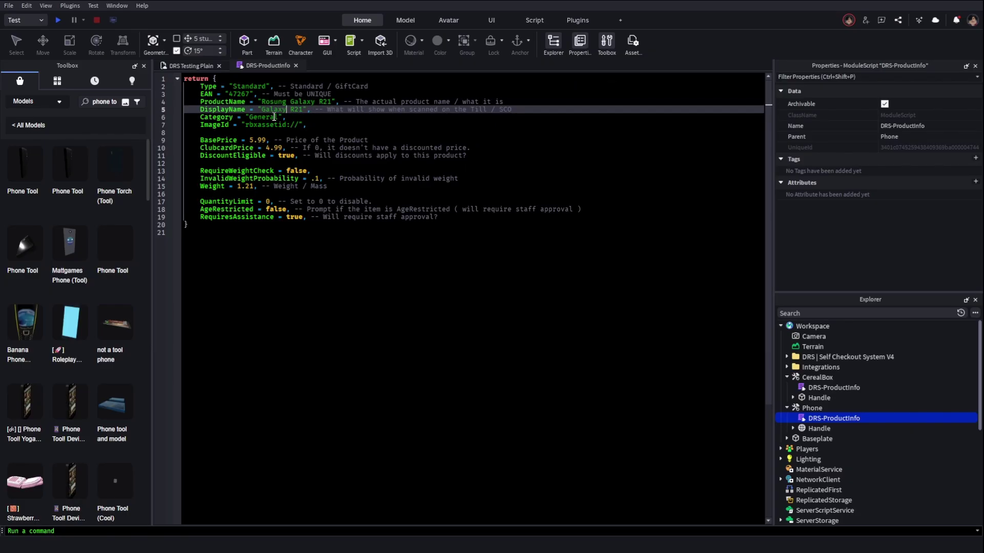
Replace the General category with Phones
double_click(274, 116)
text(Phones)
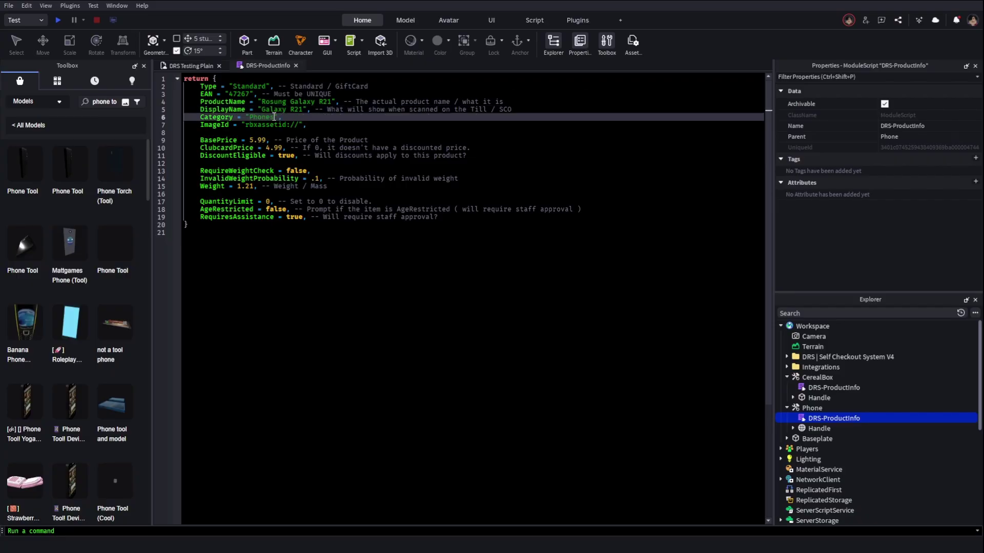
text(",)
click(298, 125)
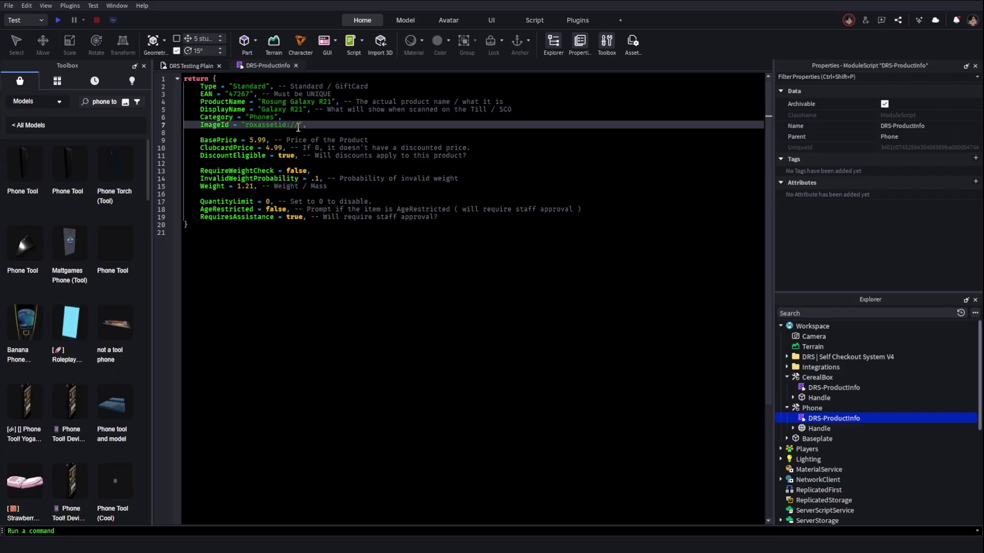
click(286, 118)
click(267, 119)
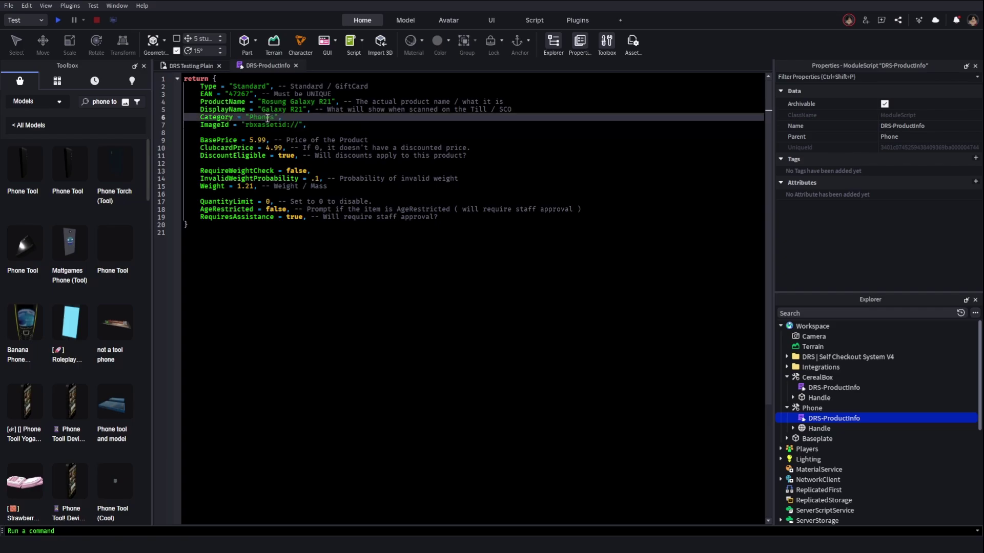
click(294, 125)
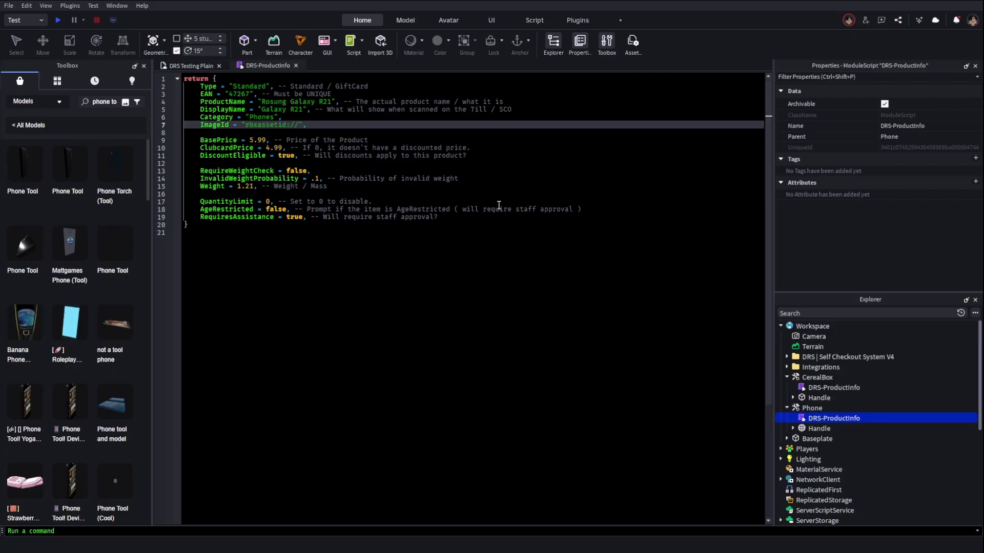
click(280, 140)
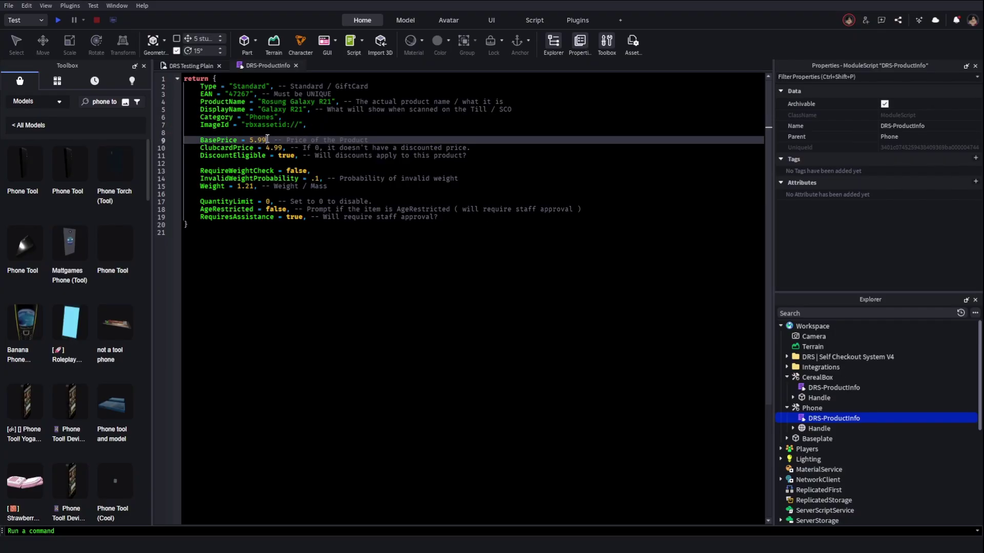
Set the phone's BasePrice to 499 and ClubcardPrice to 399
key(BackSpace)
key(BackSpace)
key(BackSpace)
key(BackSpace)
text(499)
key(Down)
key(BackSpace)
key(BackSpace)
key(BackSpace)
key(BackSpace)
text(399)
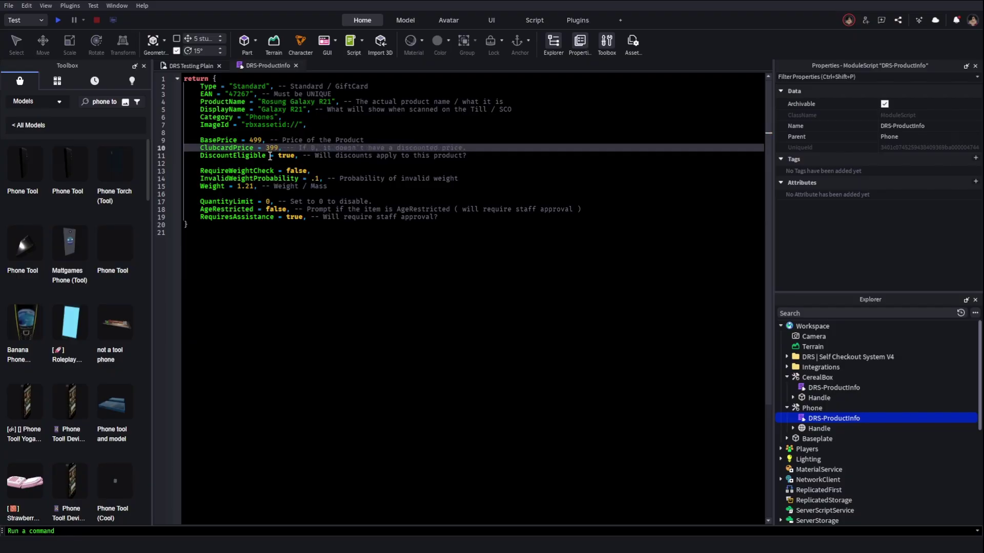
Set DiscountEligible to false, QuantityLimit to 1 and RequiresAssistance to false
double_click(282, 155)
text(false)
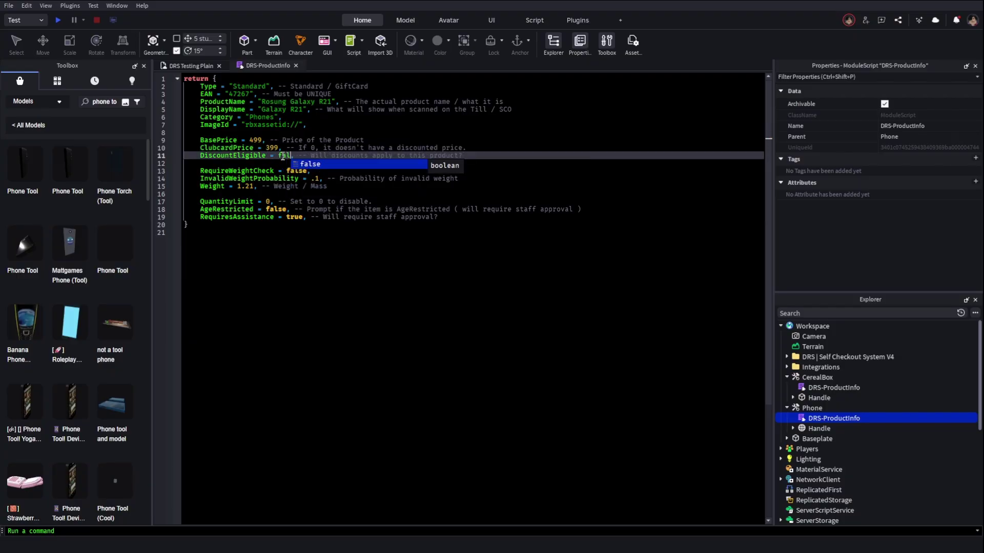
click(300, 173)
double_click(299, 171)
click(297, 186)
click(272, 202)
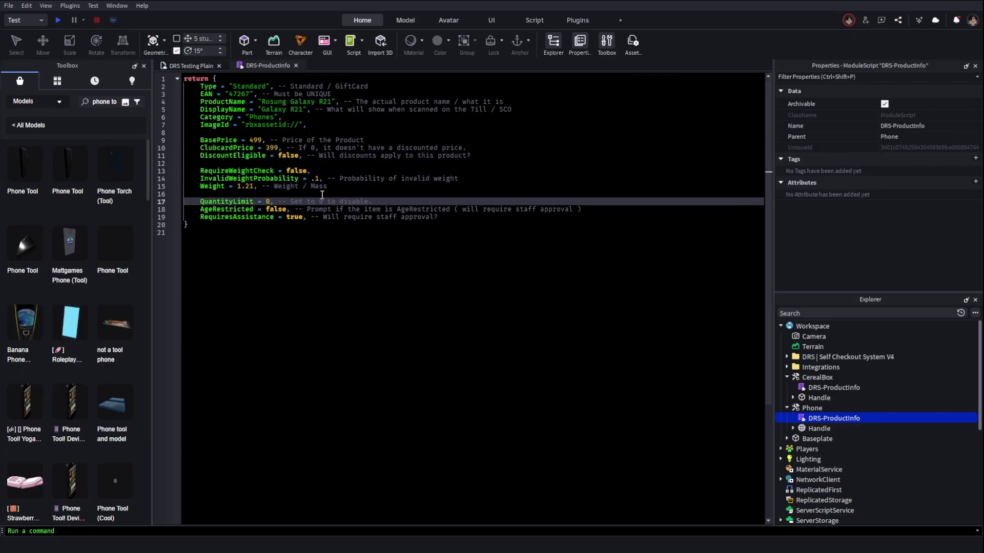
double_click(294, 217)
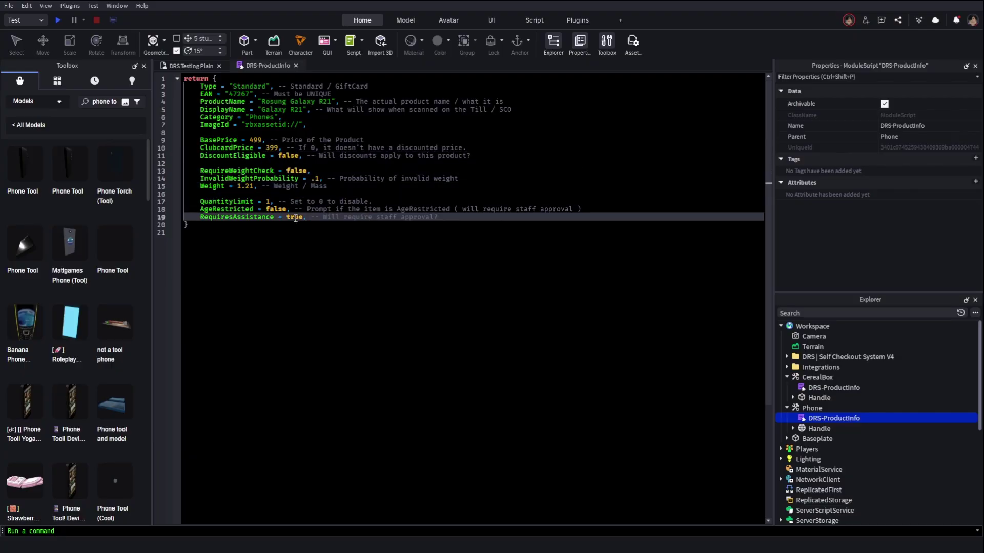
text(f)
key(Tab)
click(208, 64)
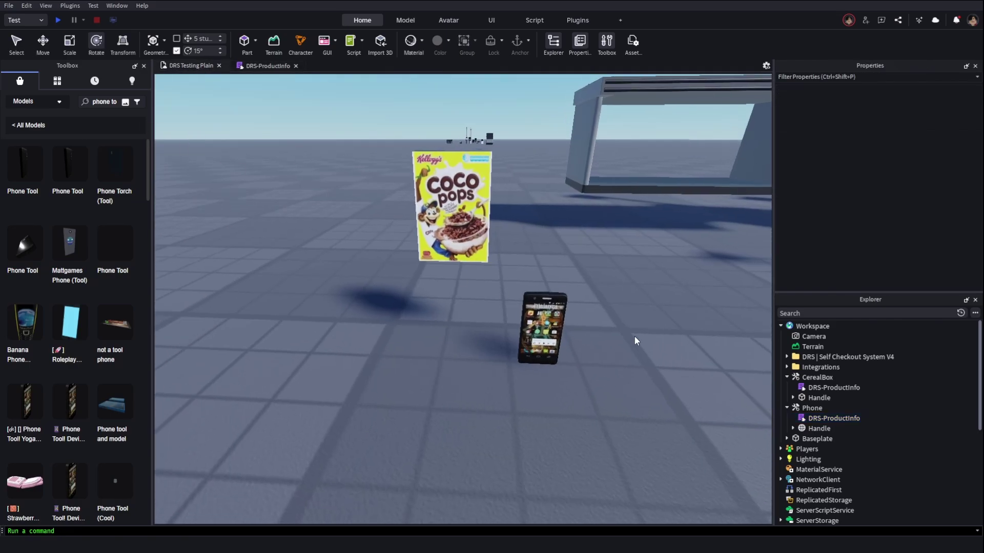